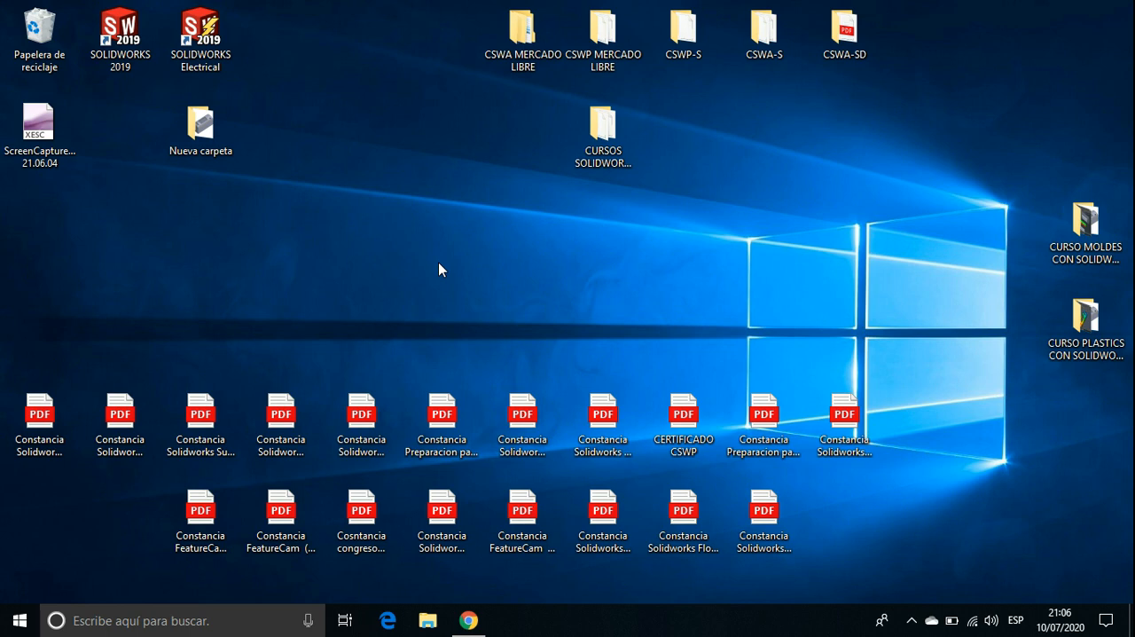
# Launch SOLIDWORKS 2019 and open the Basic Flow Analysis part from the desktop's Nueva carpeta folder
pyautogui.click(135, 58)
pyautogui.doubleClick(135, 58)
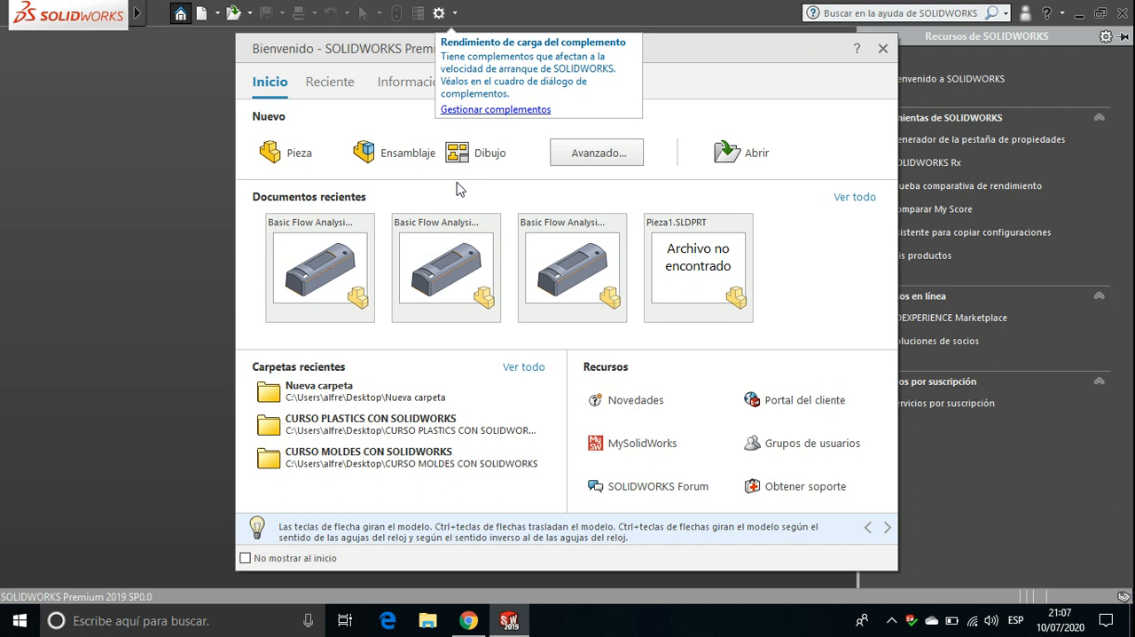
pyautogui.click(743, 159)
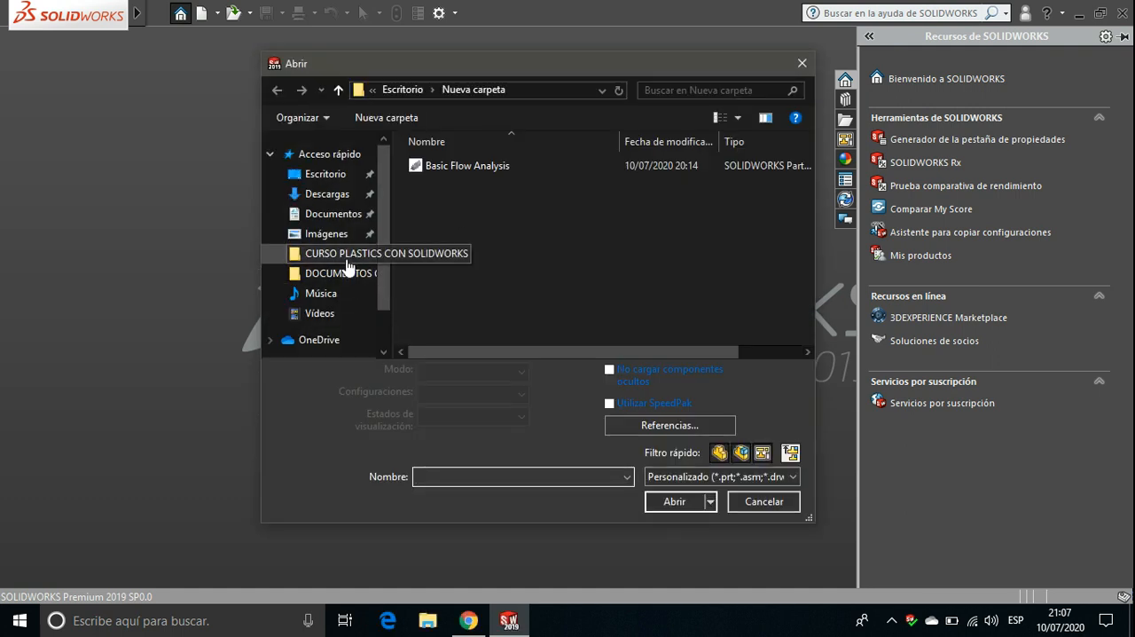
pyautogui.click(321, 174)
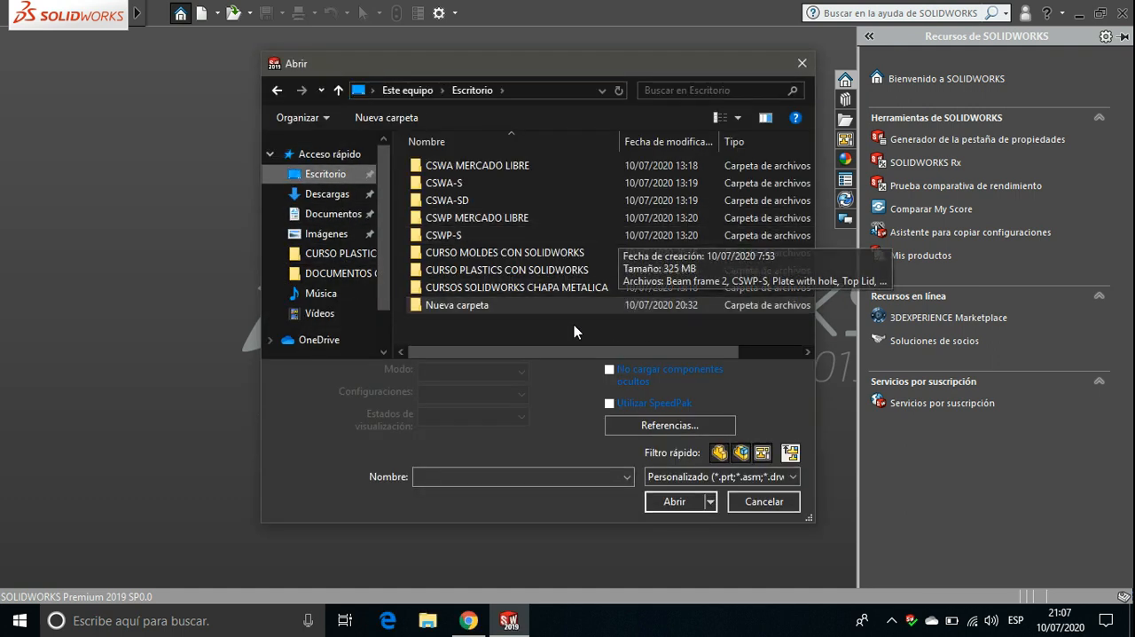
pyautogui.doubleClick(507, 306)
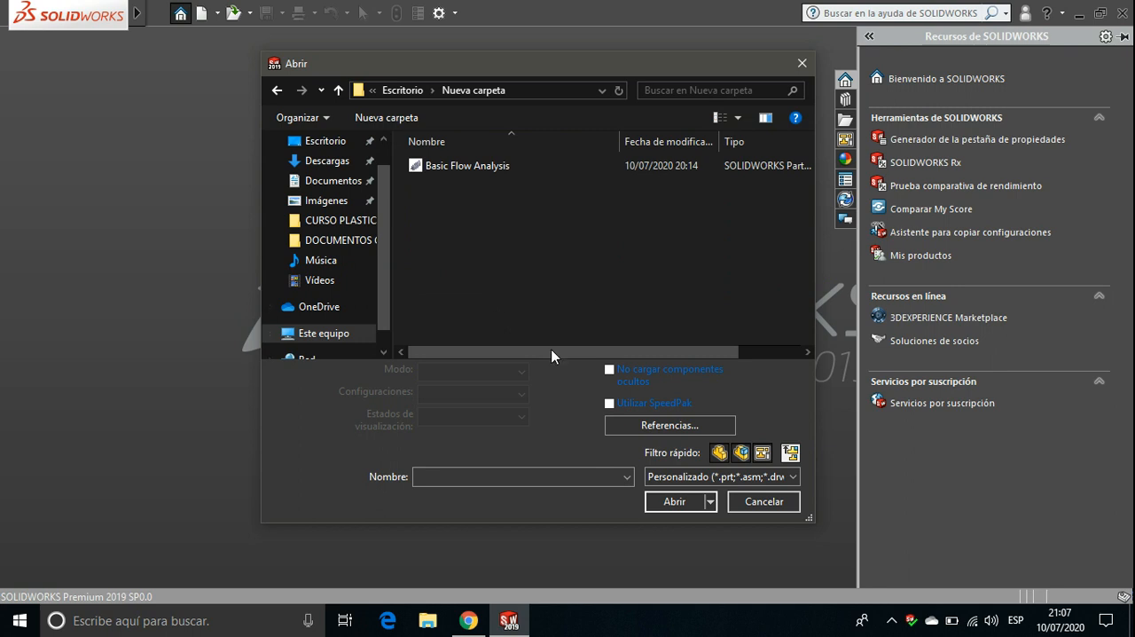
pyautogui.click(462, 175)
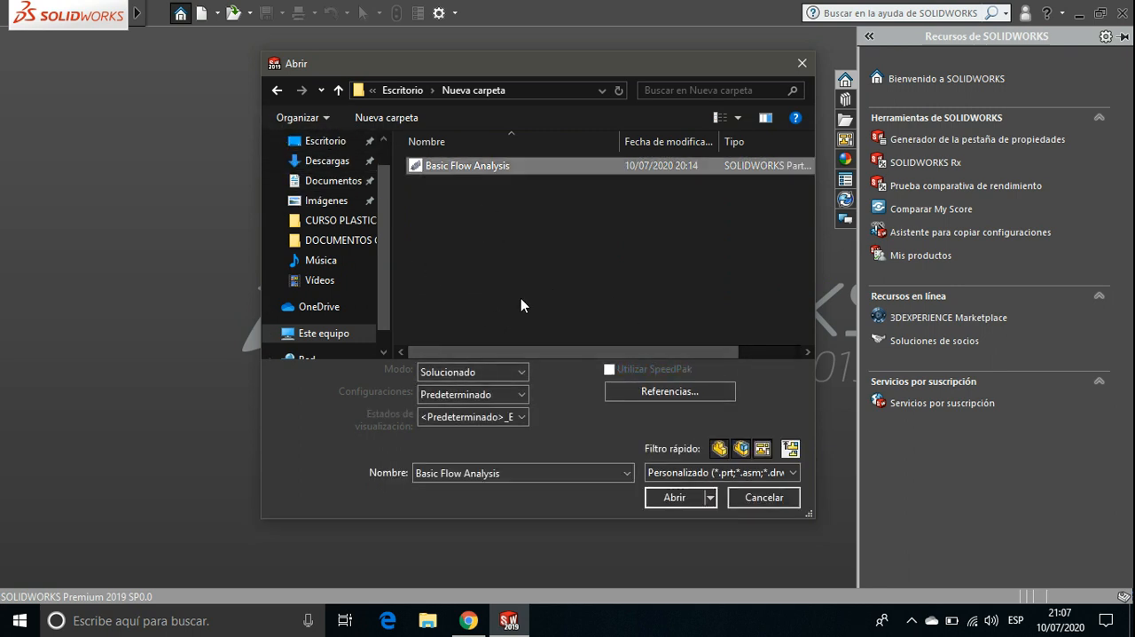
pyautogui.click(681, 498)
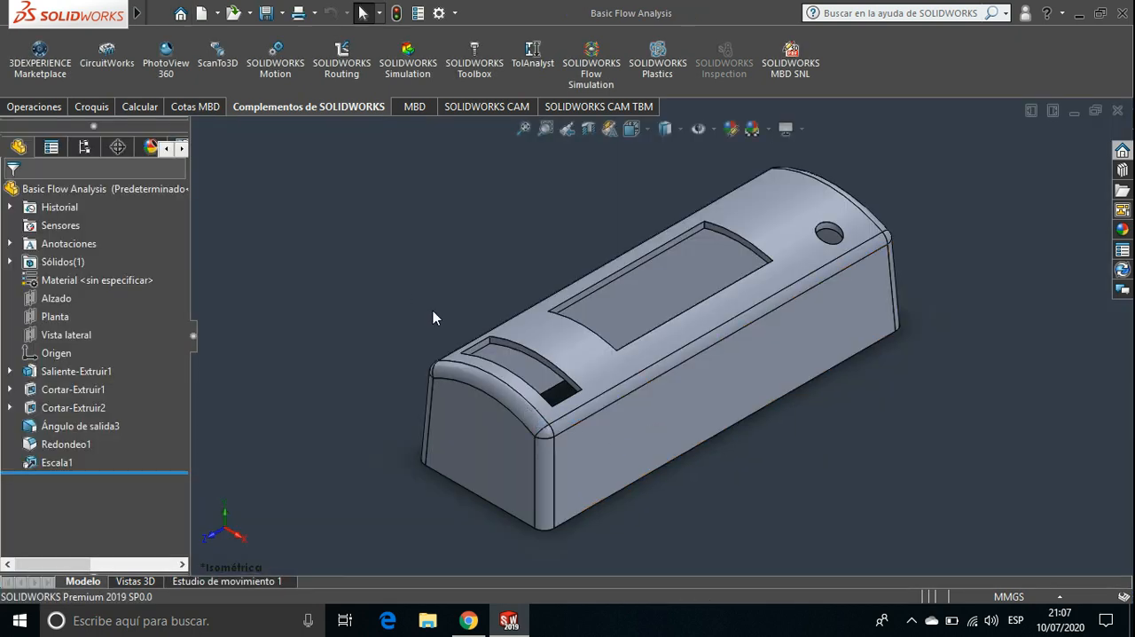
pyautogui.scroll(1, 433, 310)
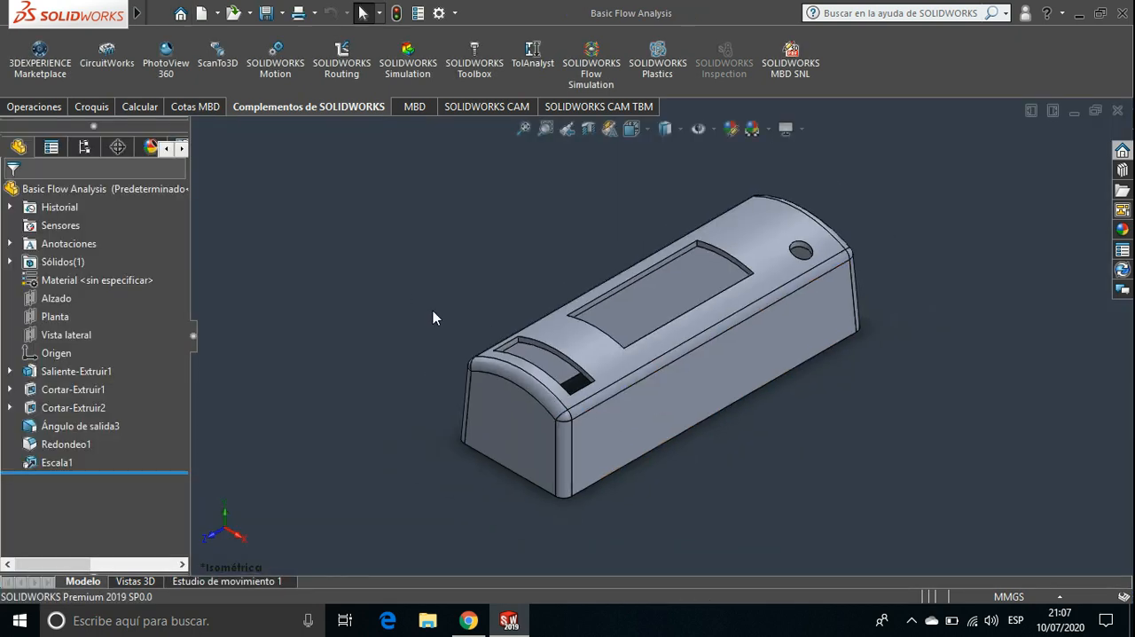
pyautogui.scroll(1, 432, 310)
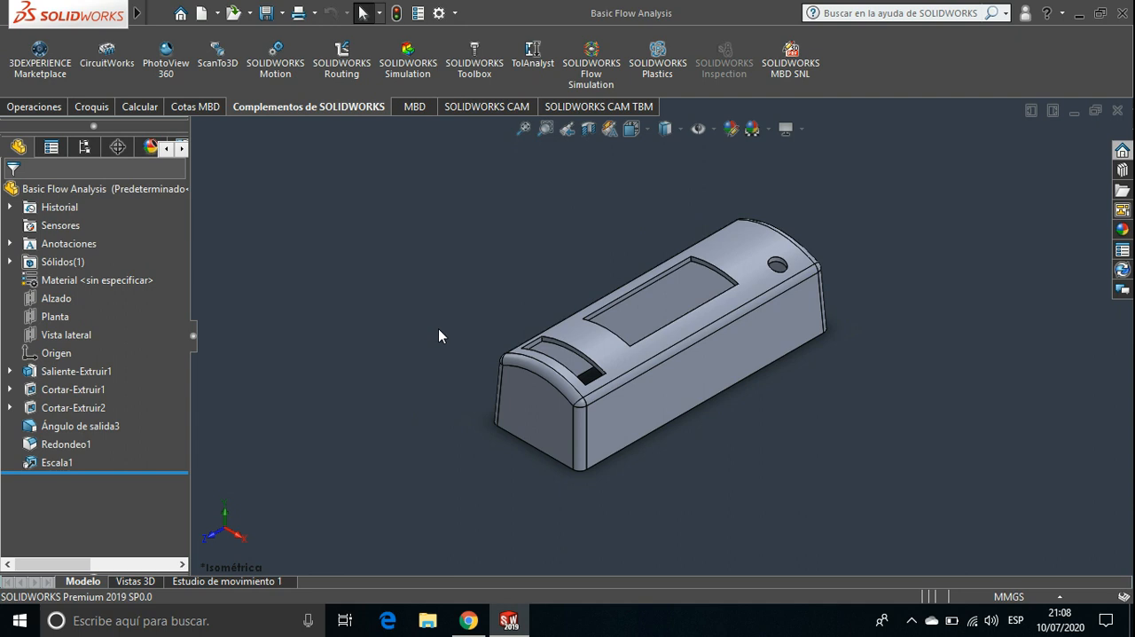
pyautogui.moveTo(437, 335); pyautogui.dragTo(325, 441, button='middle')
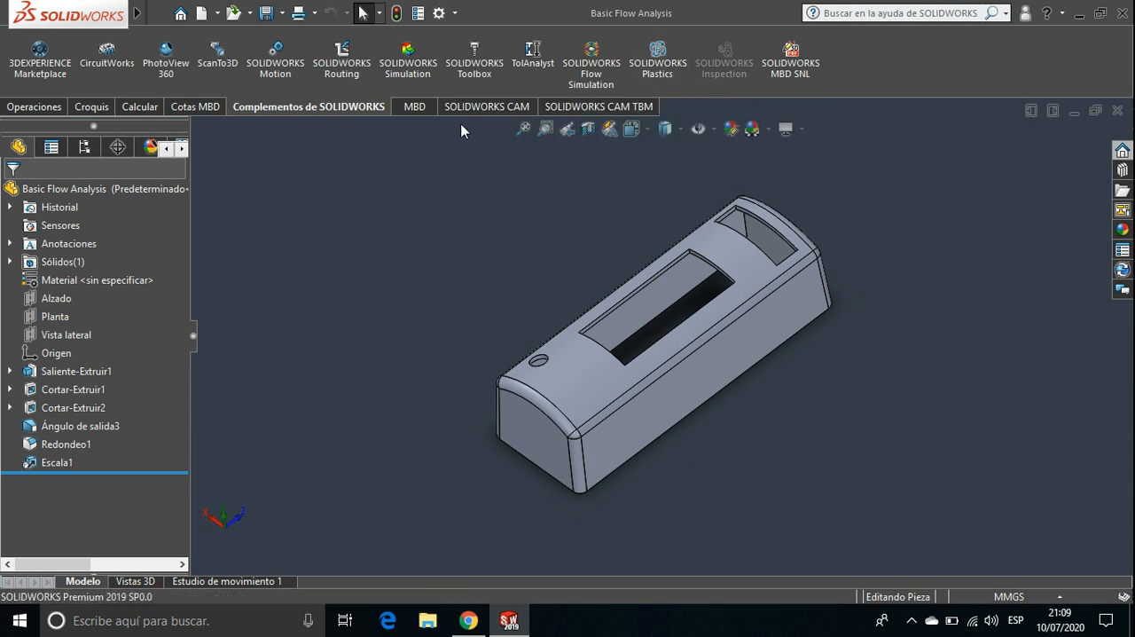
pyautogui.click(455, 15)
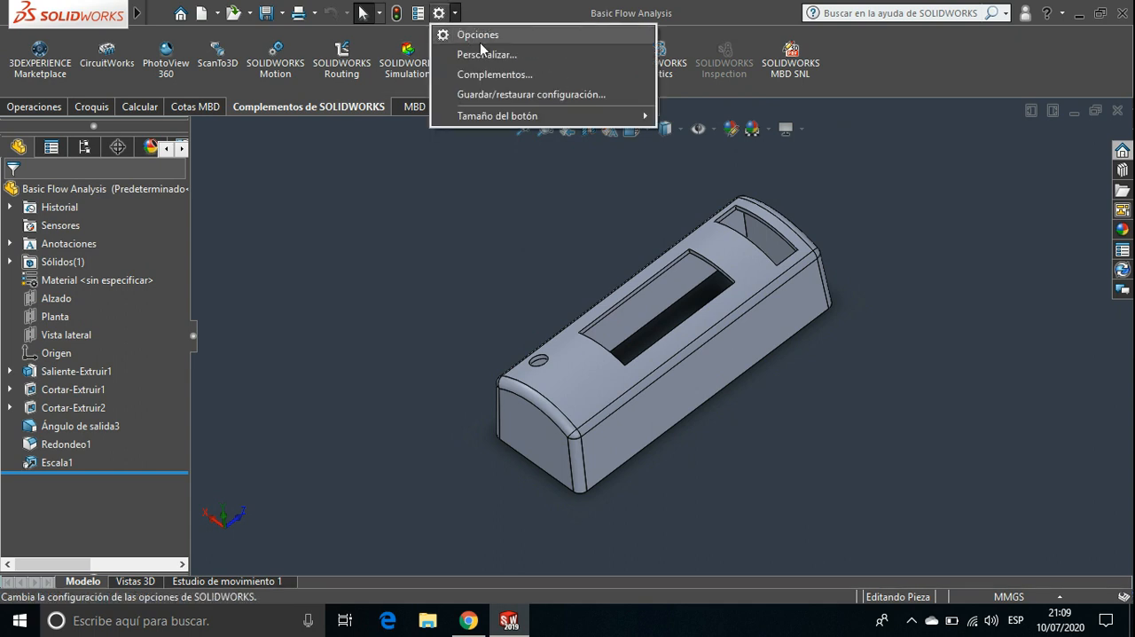
pyautogui.click(478, 78)
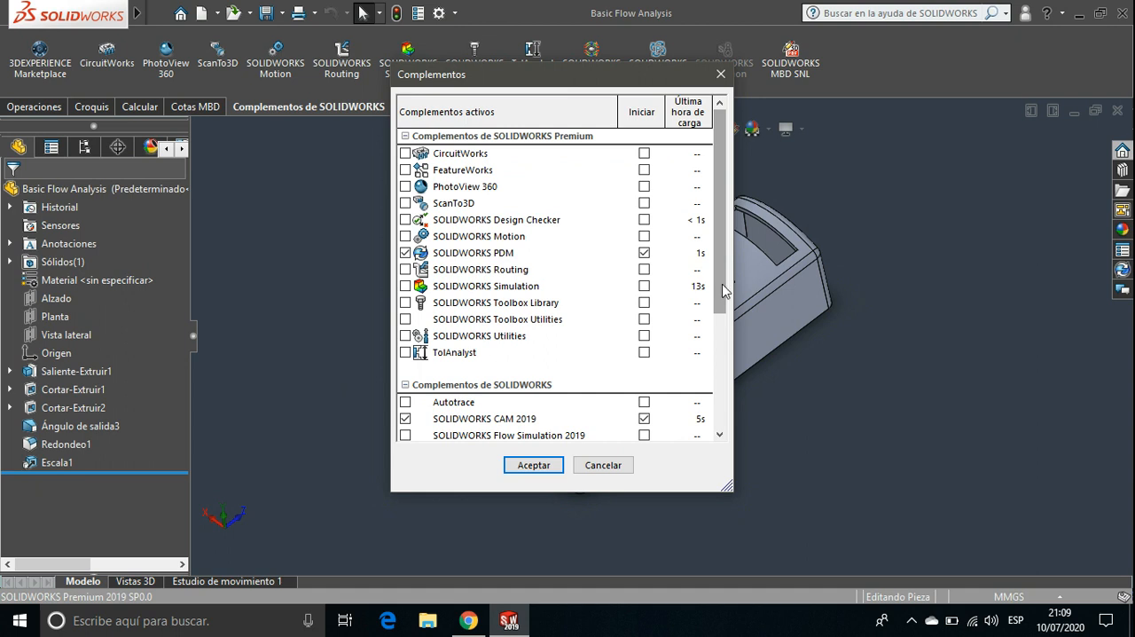
pyautogui.moveTo(723, 290); pyautogui.dragTo(725, 357)
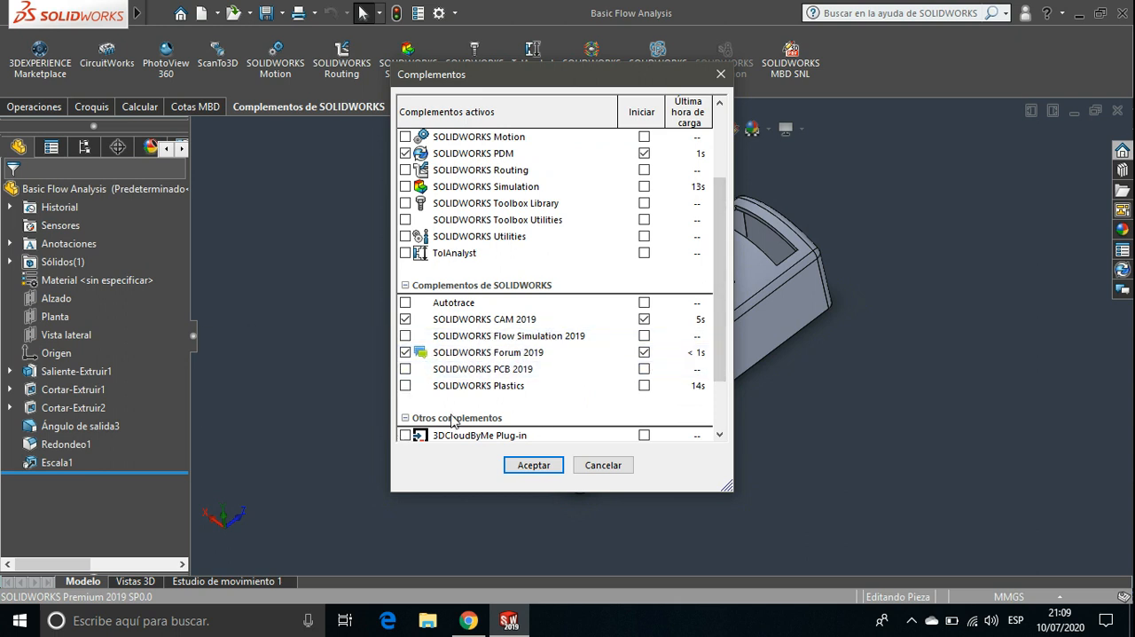
pyautogui.click(405, 386)
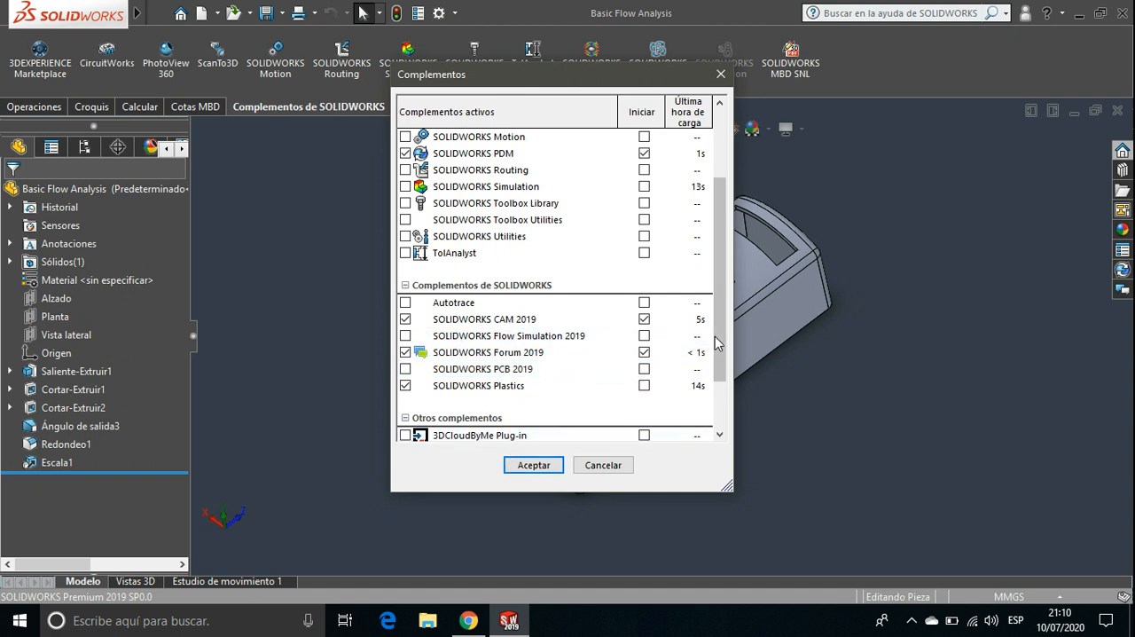
pyautogui.scroll(-2, 720, 347)
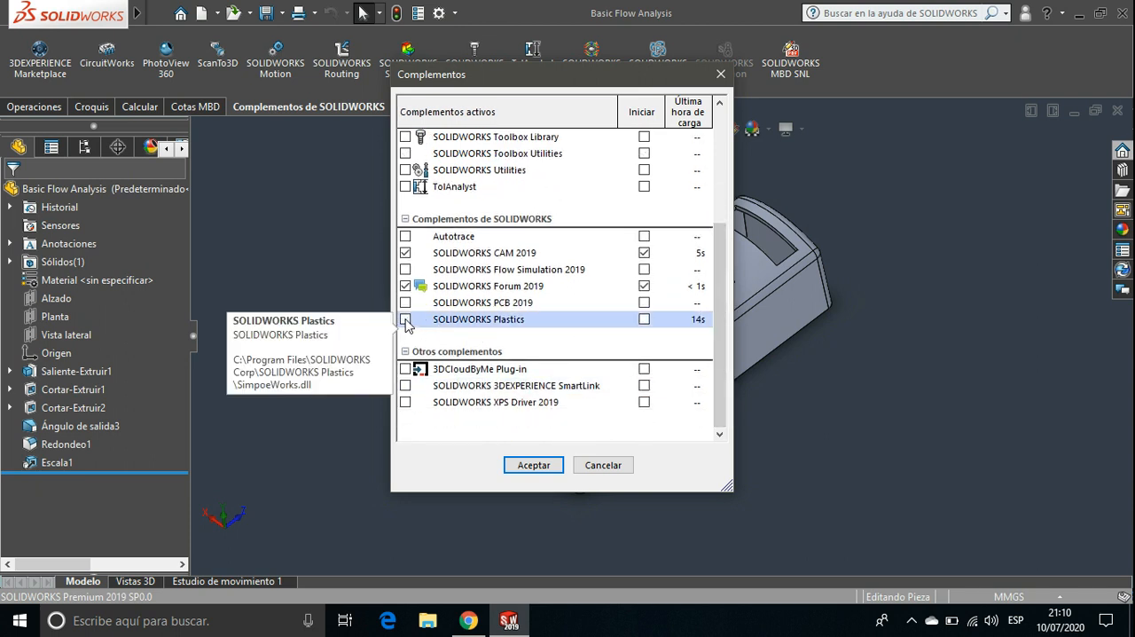
pyautogui.click(405, 320)
pyautogui.click(721, 74)
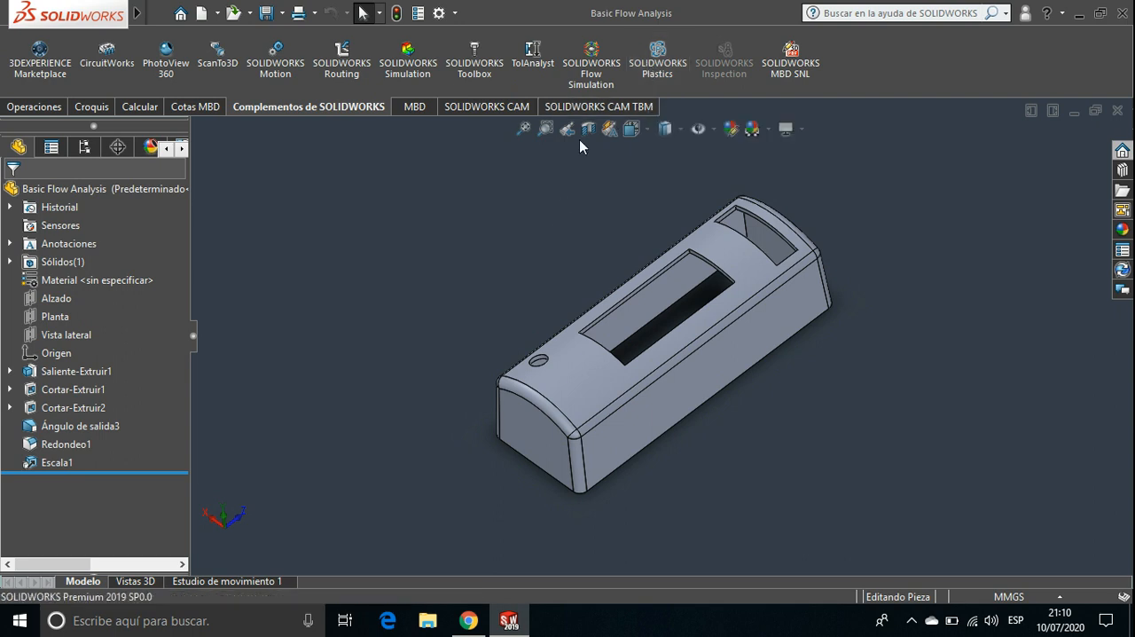
# Load the SOLIDWORKS Plastics add-in and display its set of commands
pyautogui.click(647, 55)
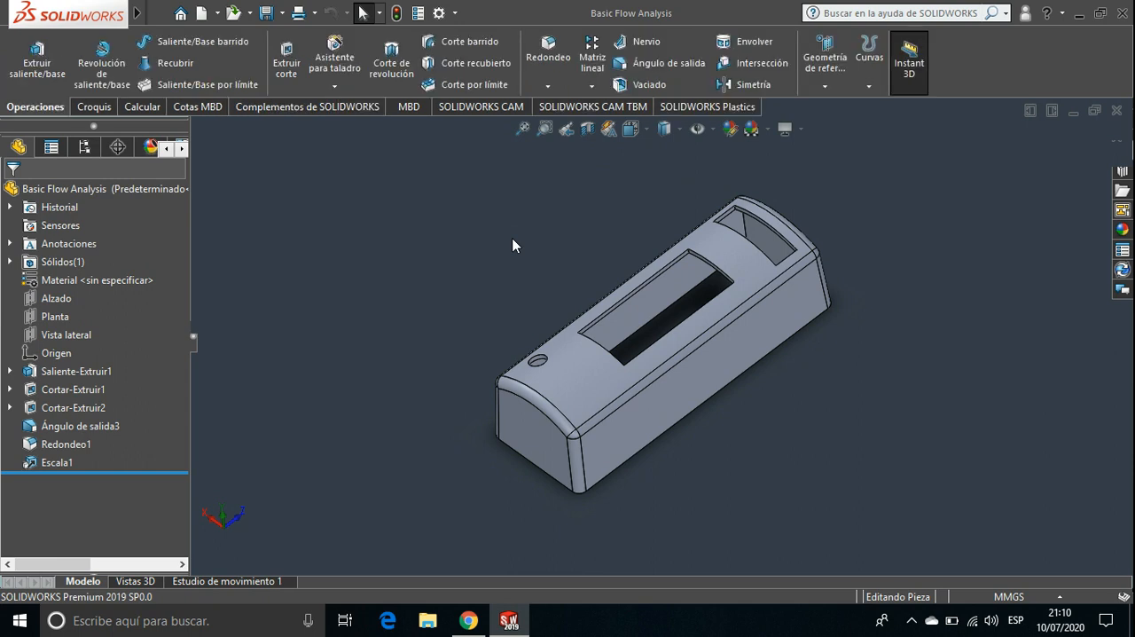
pyautogui.click(690, 110)
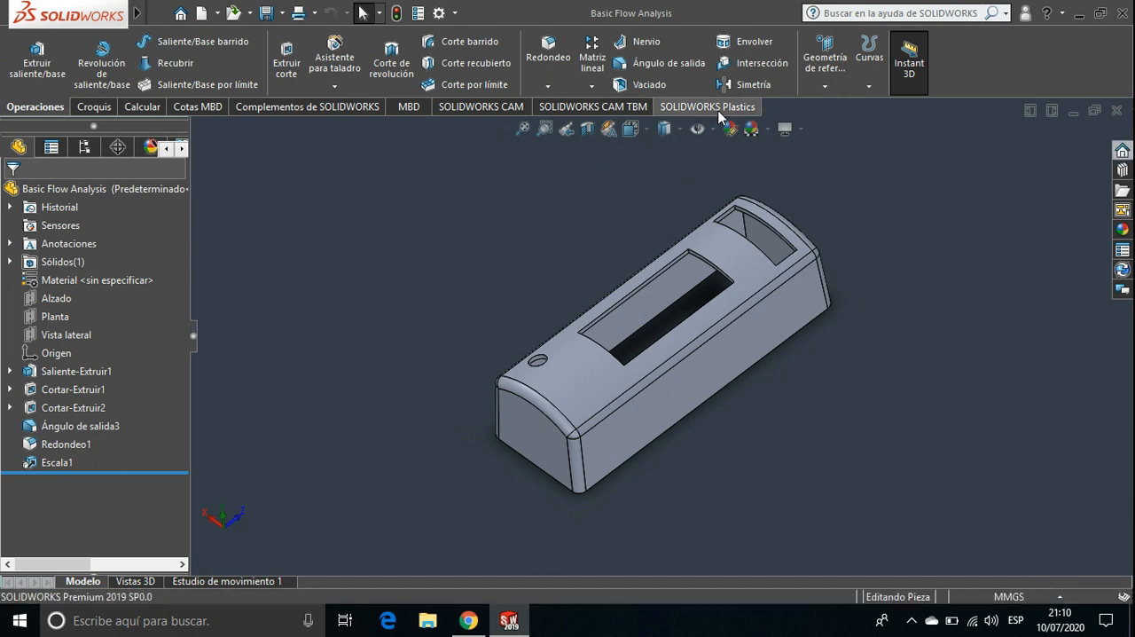
pyautogui.click(166, 13)
pyautogui.click(532, 212)
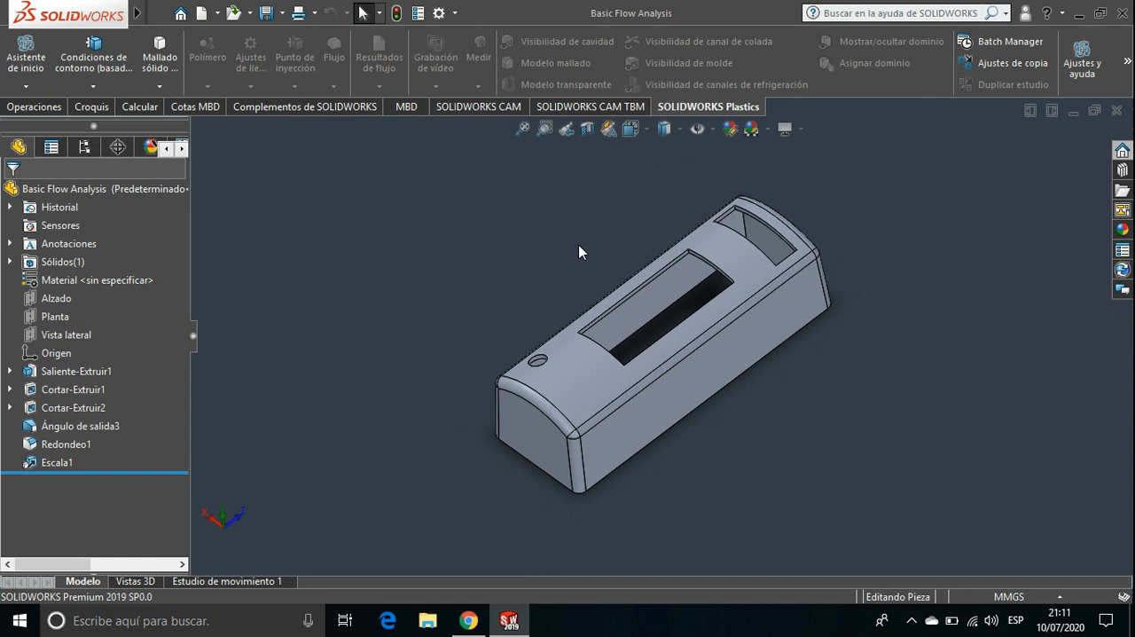
# Display the Plastics study tree of the part's Predeterminado configuration, with its boundary conditions and mesh entries
pyautogui.scroll(-2, 578, 252)
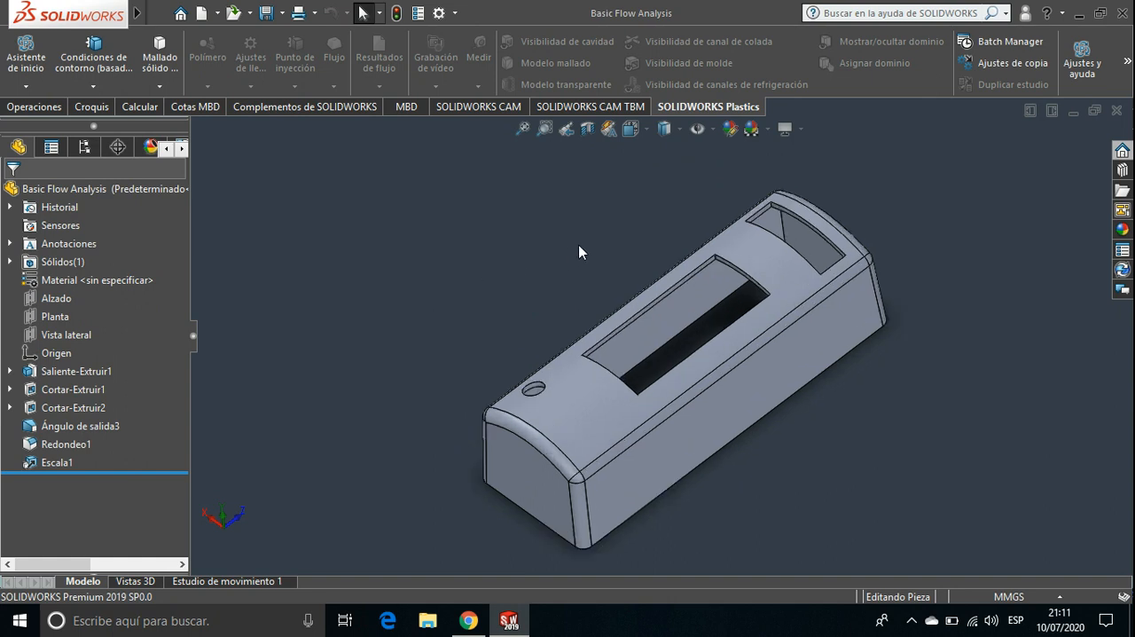
pyautogui.keyDown('ctrl'); pyautogui.moveTo(578, 245); pyautogui.dragTo(535, 223, button='middle'); pyautogui.keyUp('ctrl')
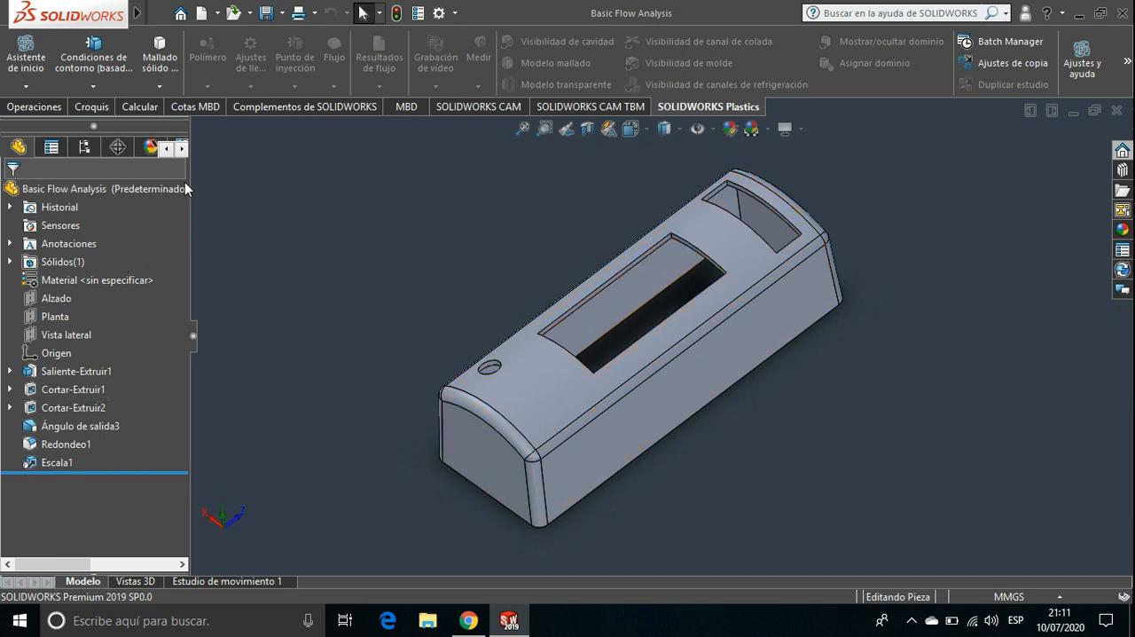
pyautogui.click(182, 149)
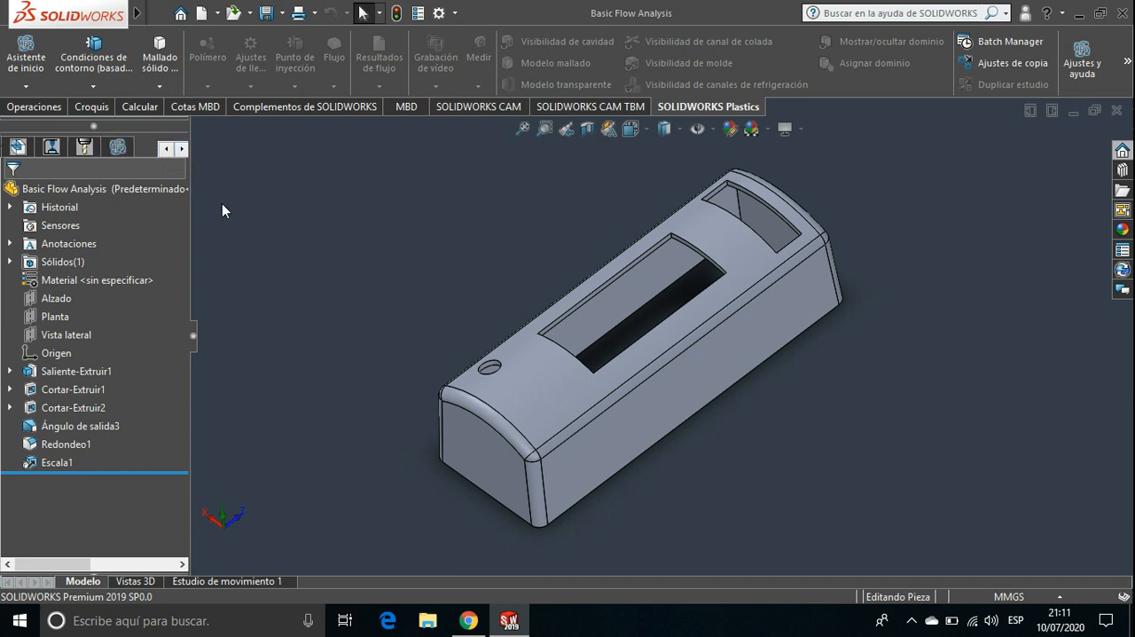
pyautogui.click(120, 150)
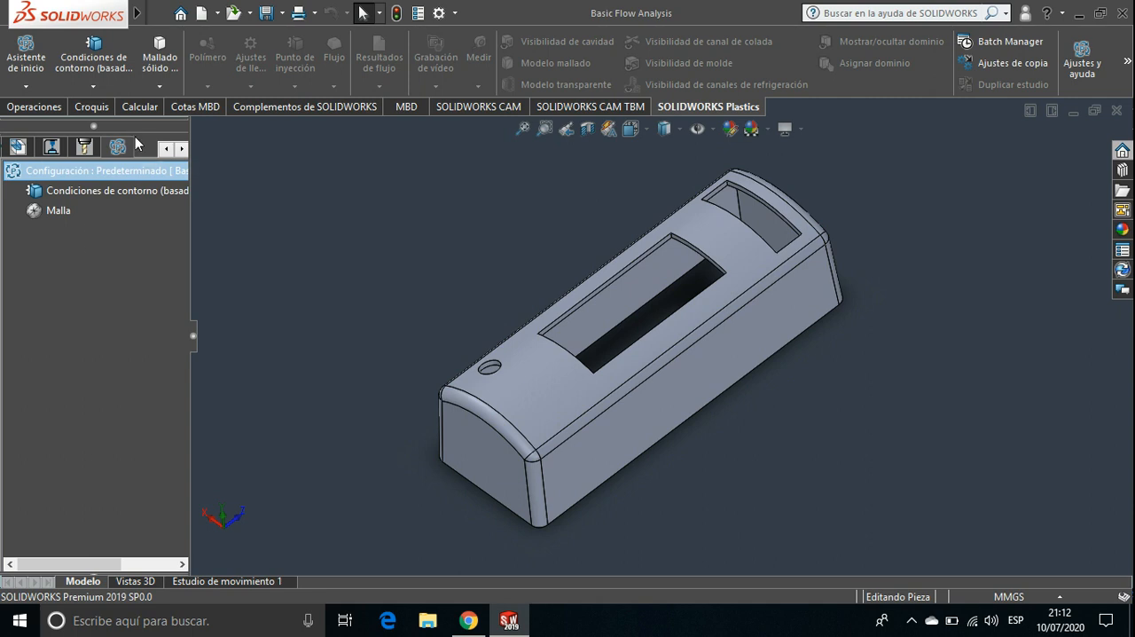
# Review the available solid and shell meshing types and the Plastics unit and language options
pyautogui.click(154, 86)
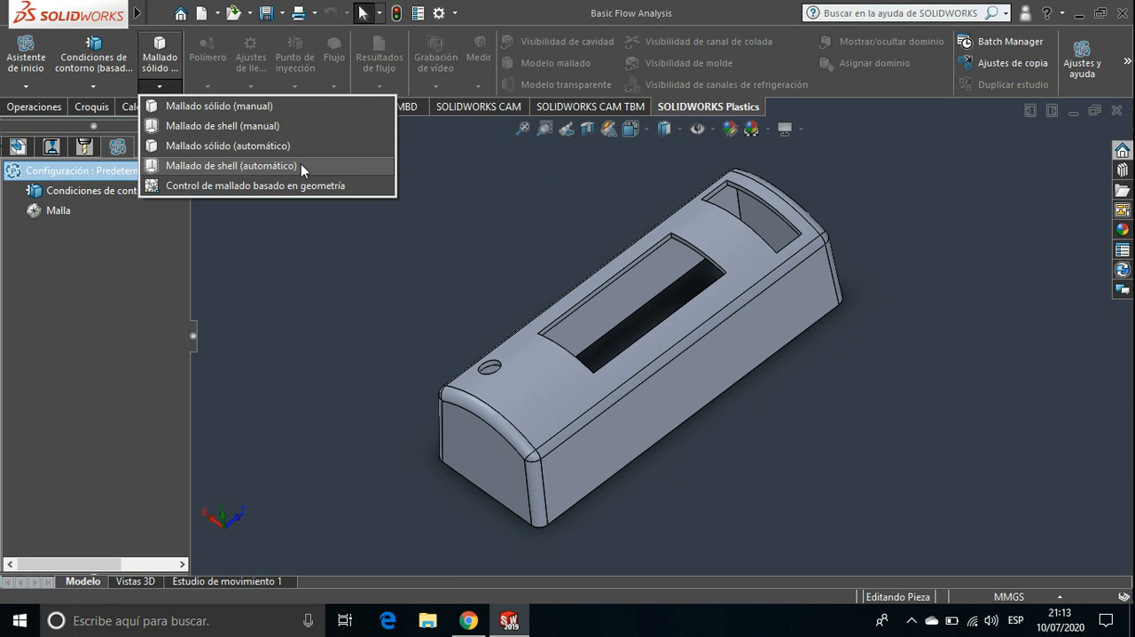
pyautogui.click(301, 268)
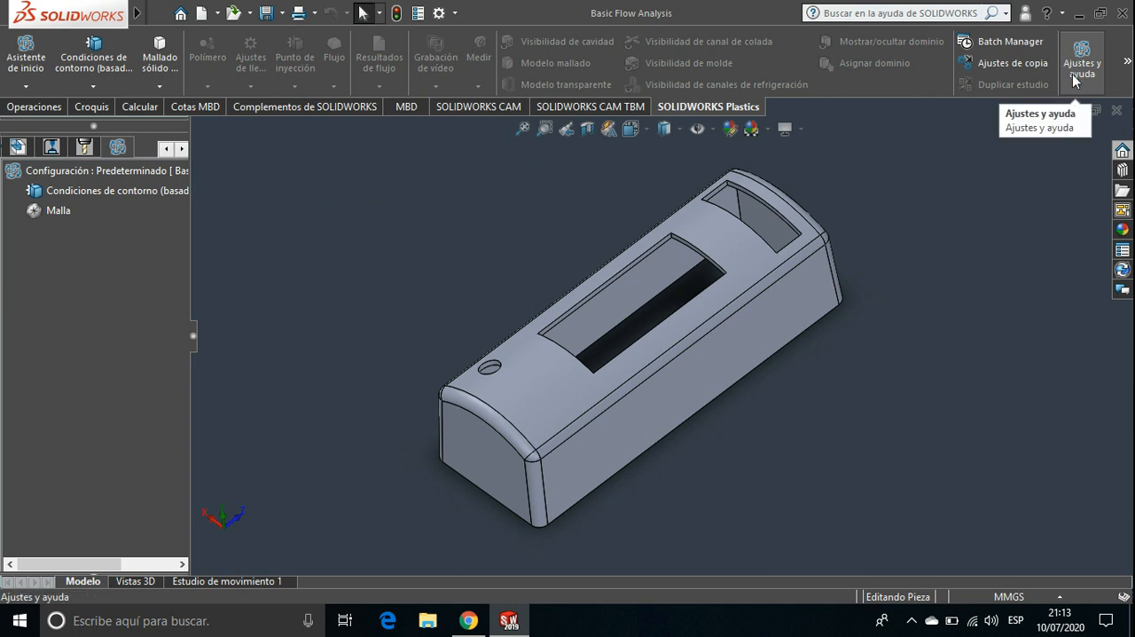
pyautogui.click(1127, 65)
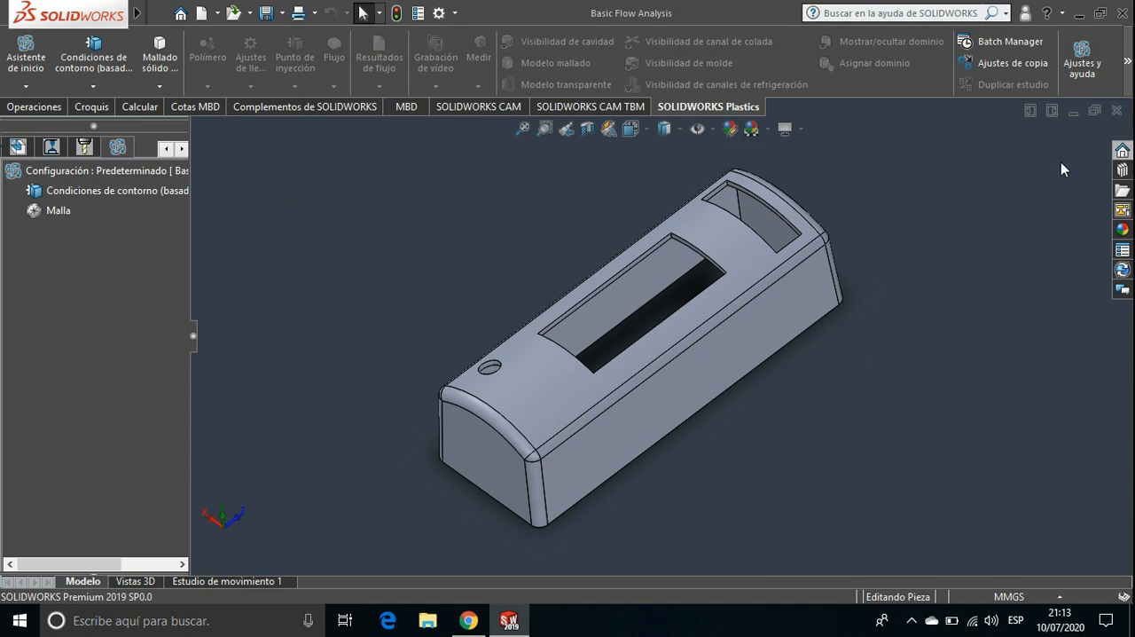
pyautogui.click(1082, 62)
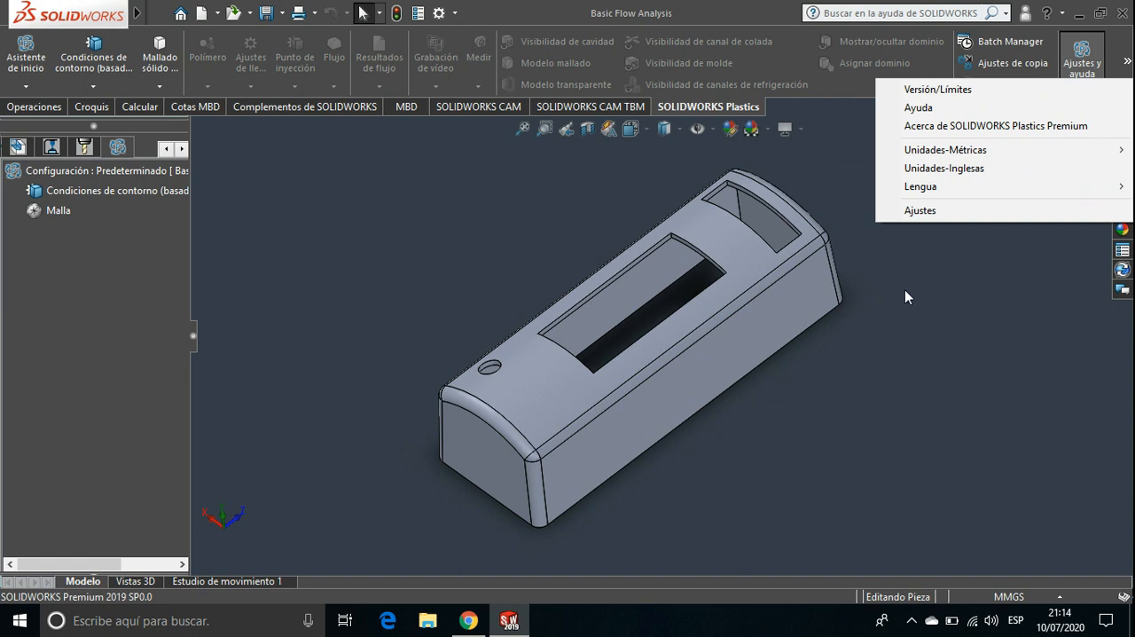
pyautogui.moveTo(936, 151)
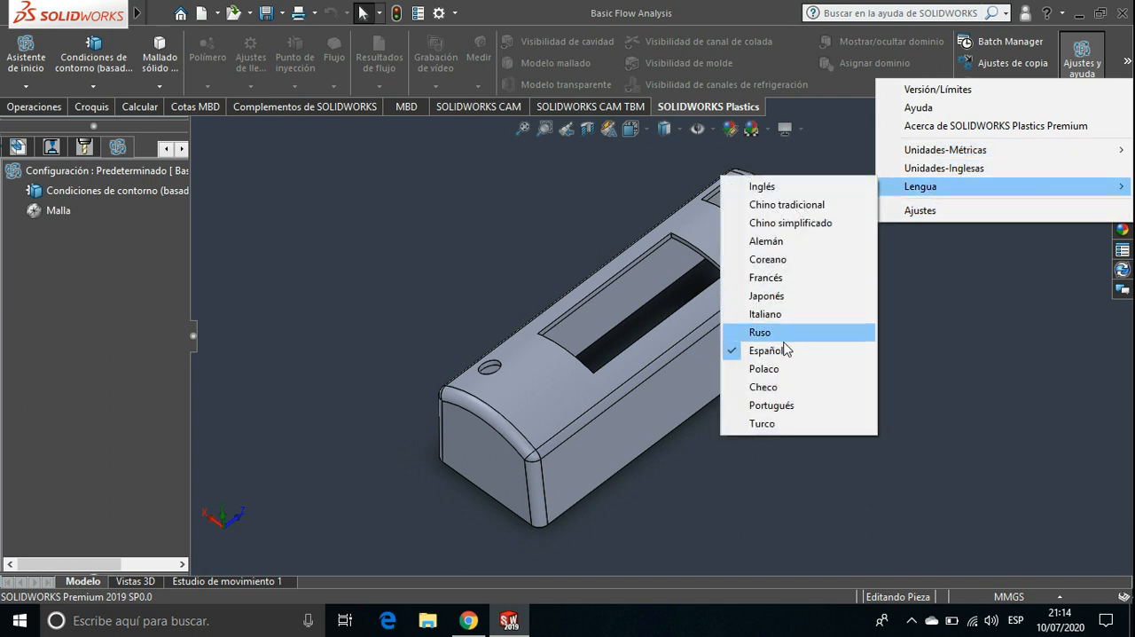
pyautogui.click(939, 309)
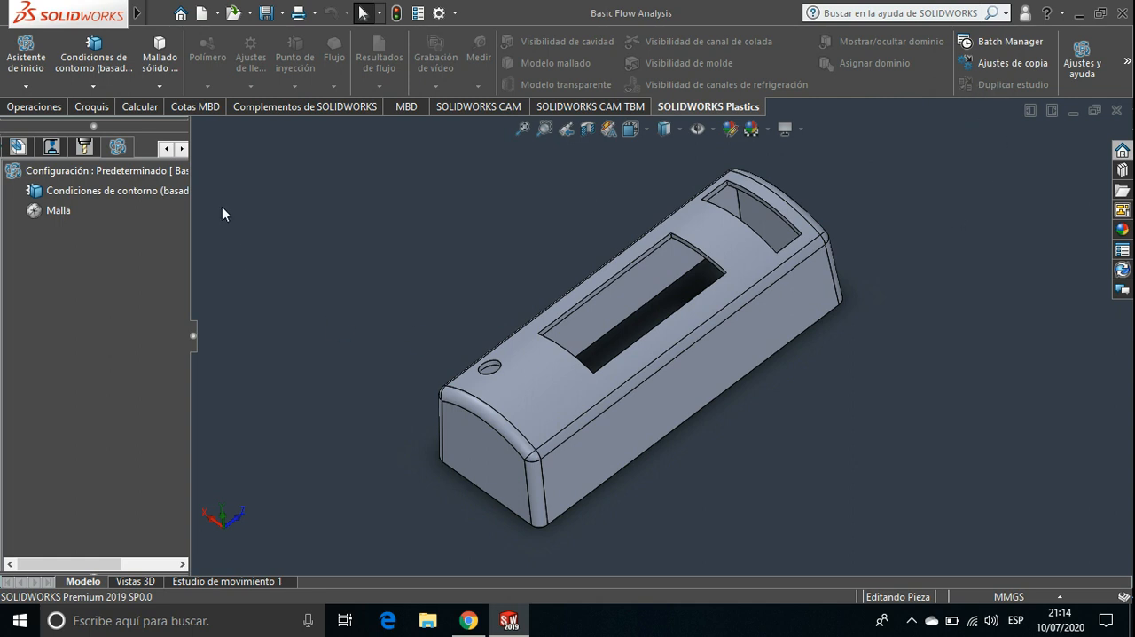
pyautogui.click(159, 86)
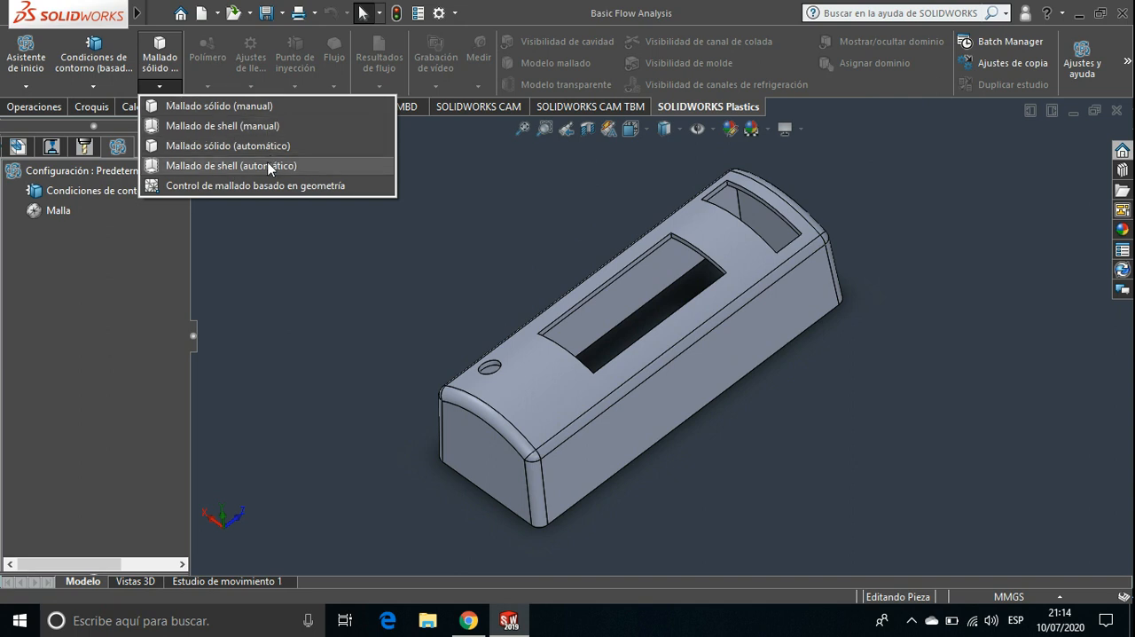
pyautogui.click(319, 244)
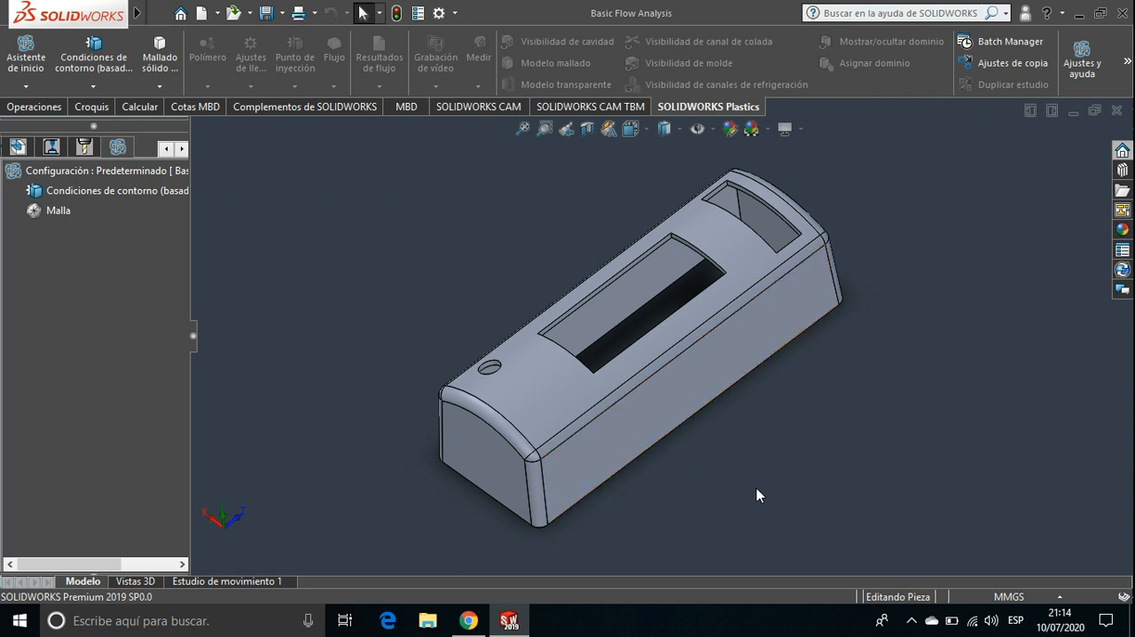
# Examine the hollow underside of the part, its wall edges and openings, including close-up in the bottom view
pyautogui.moveTo(780, 455); pyautogui.dragTo(671, 224, button='middle')
pyautogui.moveTo(664, 295); pyautogui.dragTo(568, 246, button='middle')
pyautogui.scroll(-4, 652, 262)
pyautogui.scroll(-2, 652, 262)
pyautogui.scroll(6, 633, 322)
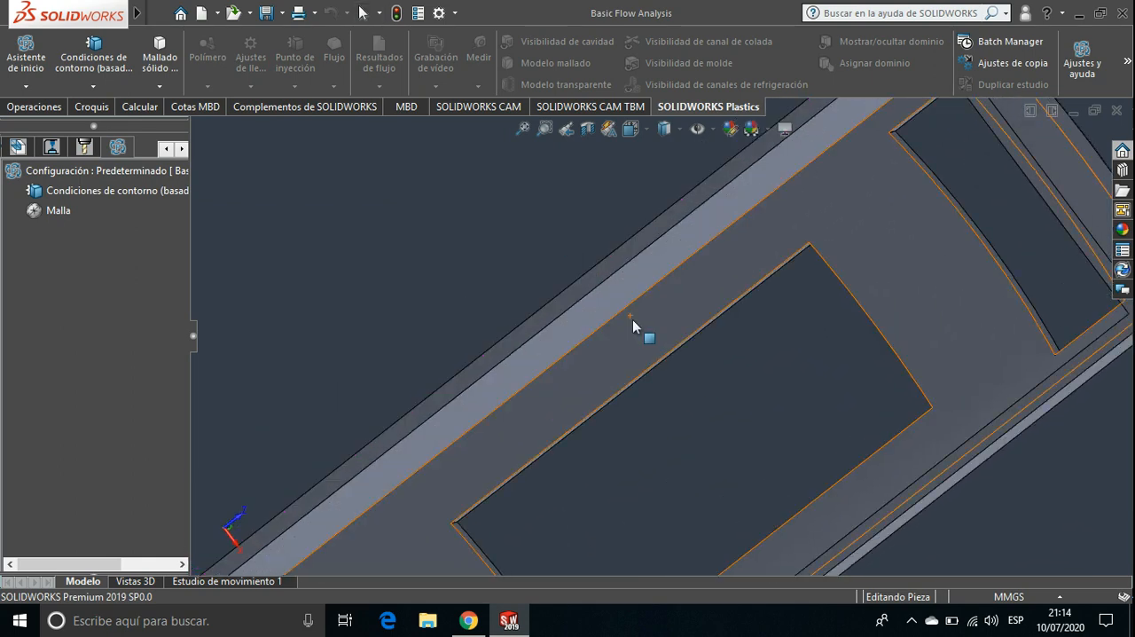
pyautogui.moveTo(547, 327); pyautogui.dragTo(630, 330, button='middle')
pyautogui.scroll(-6, 631, 330)
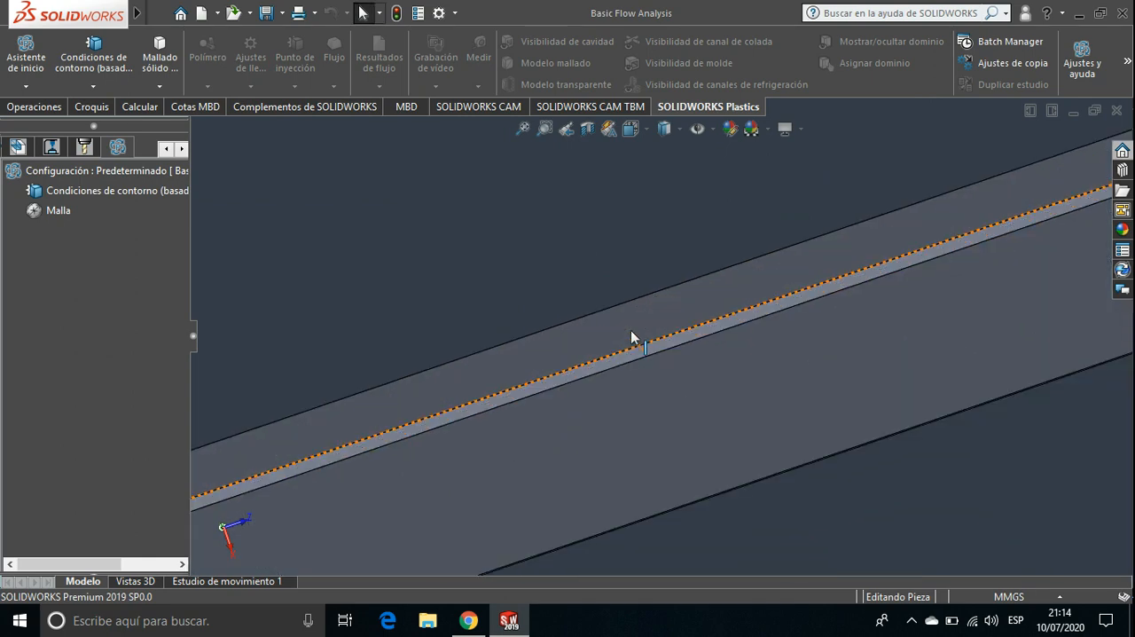
pyautogui.moveTo(575, 302)
pyautogui.mouseDown(button='middle')
pyautogui.moveTo(568, 260)
pyautogui.moveTo(562, 319)
pyautogui.moveTo(575, 332)
pyautogui.moveTo(595, 299)
pyautogui.mouseUp(button='middle')
pyautogui.scroll(5, 571, 326)
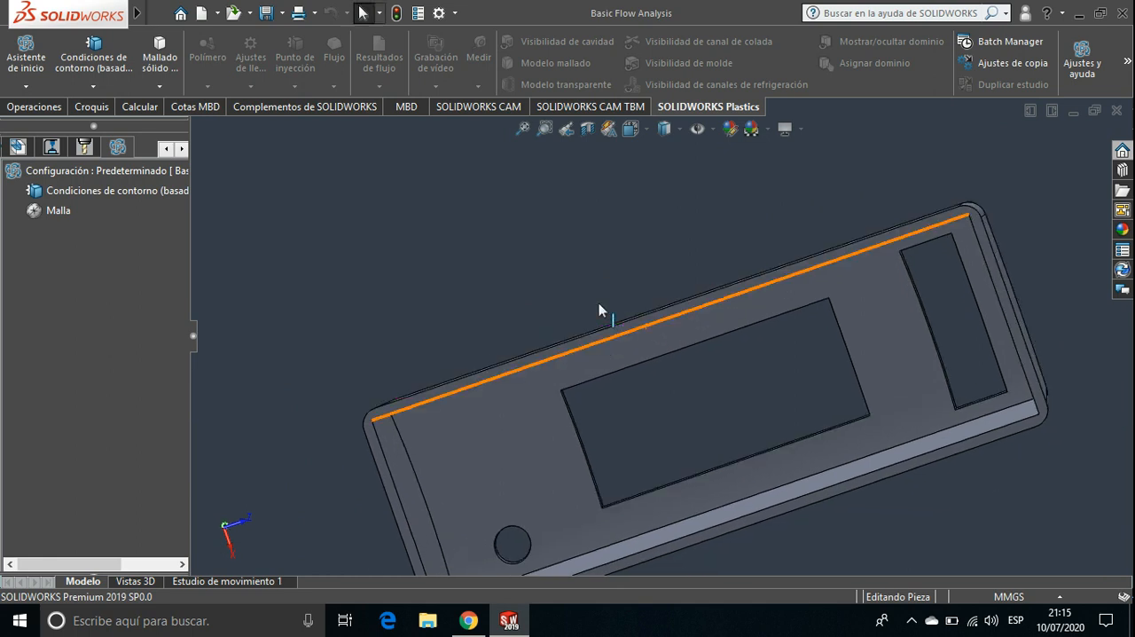
pyautogui.hotkey('ctrl', '6')
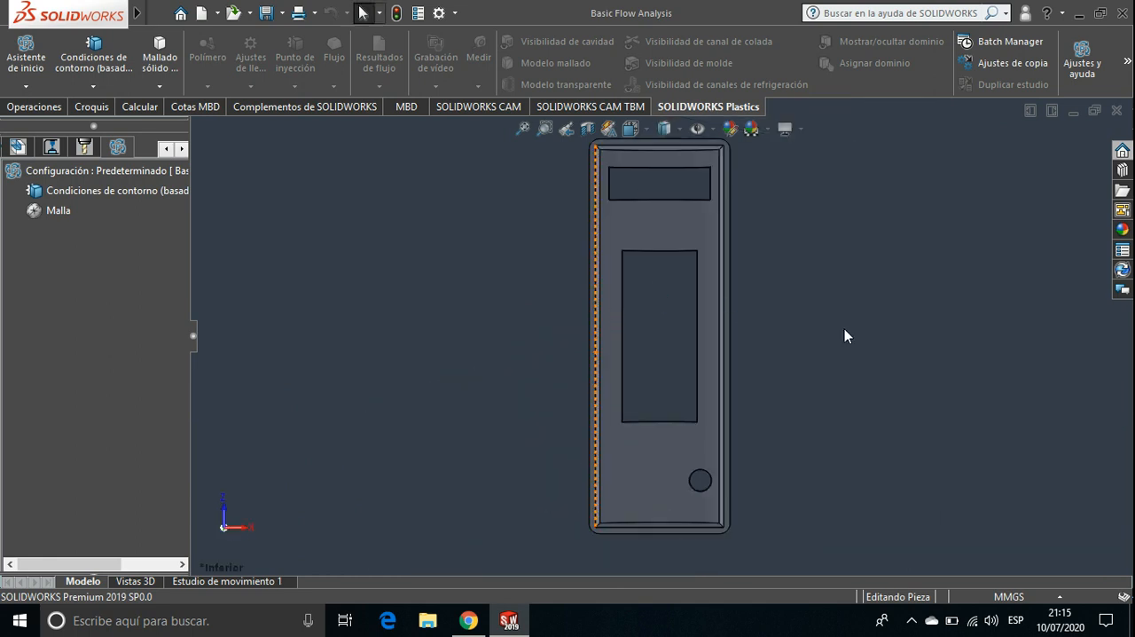
pyautogui.scroll(2, 801, 325)
pyautogui.scroll(-5, 802, 325)
pyautogui.scroll(-3, 801, 325)
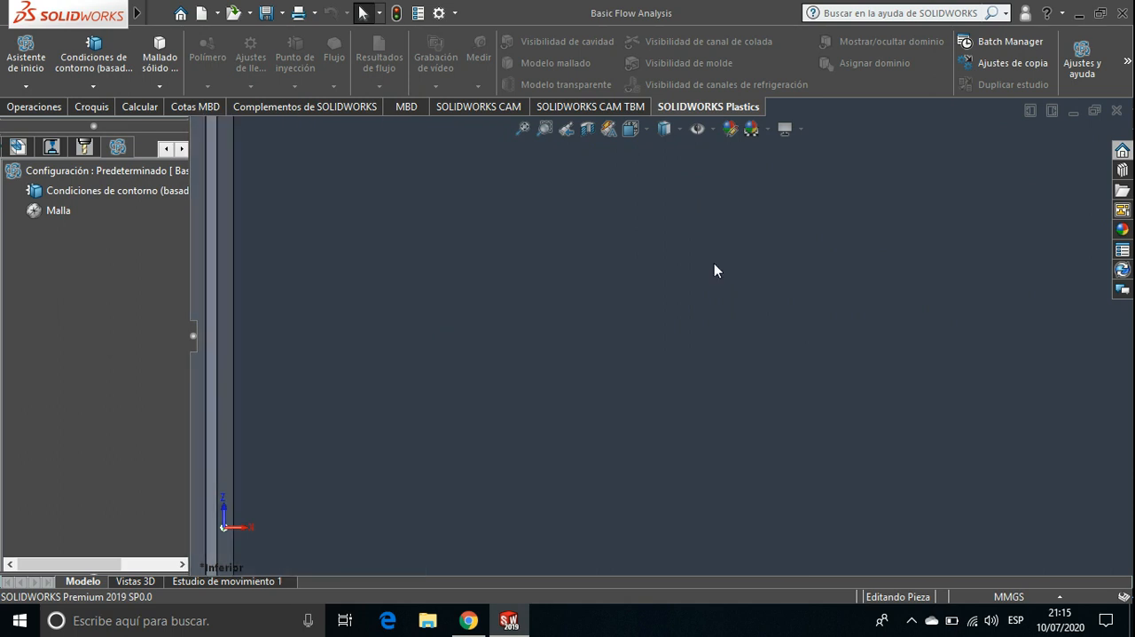
pyautogui.keyDown('ctrl'); pyautogui.moveTo(688, 228); pyautogui.dragTo(1090, 422, button='middle'); pyautogui.keyUp('ctrl')
pyautogui.keyDown('ctrl'); pyautogui.moveTo(823, 288); pyautogui.dragTo(922, 339, button='middle'); pyautogui.keyUp('ctrl')
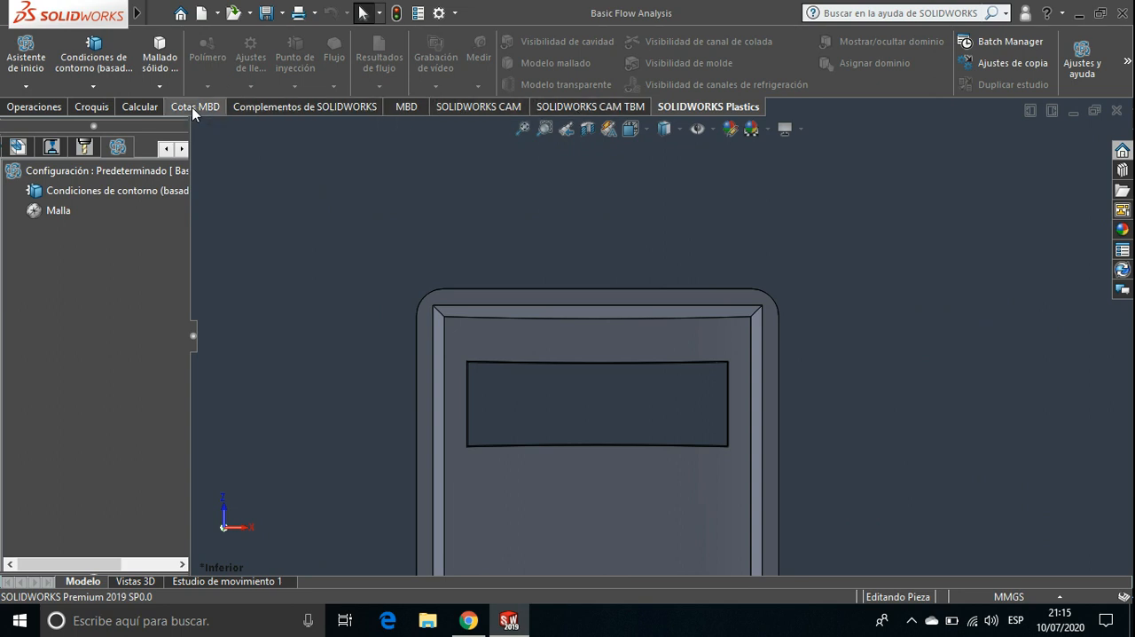
# Measure the wall thickness between the outer and inner straight edges at the part's end near the small rectangular opening
pyautogui.click(153, 107)
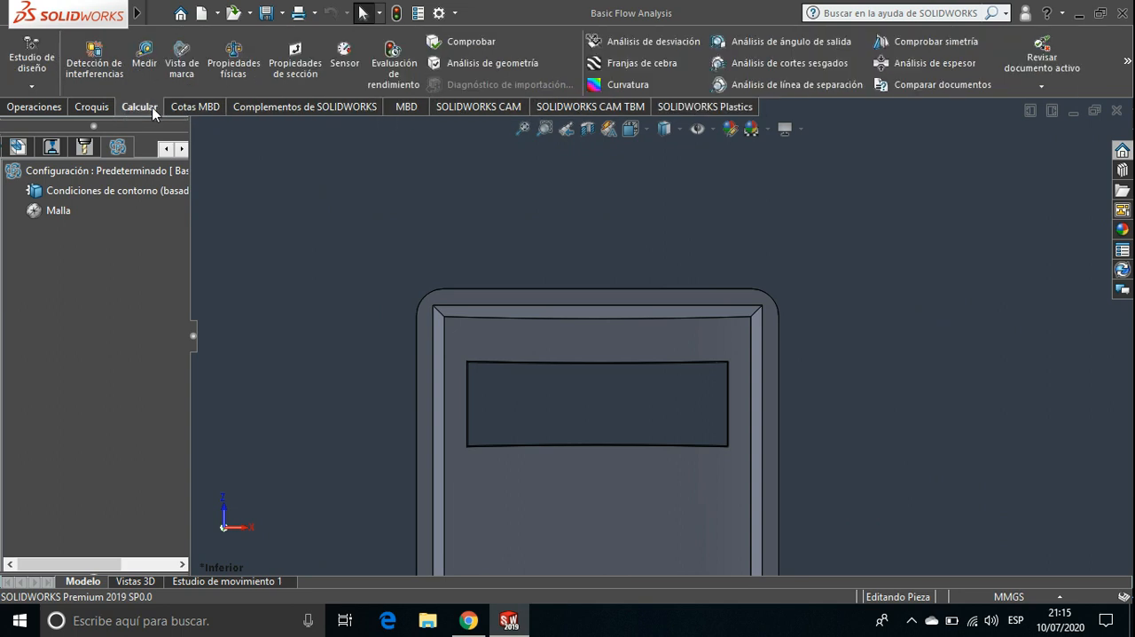
pyautogui.click(144, 59)
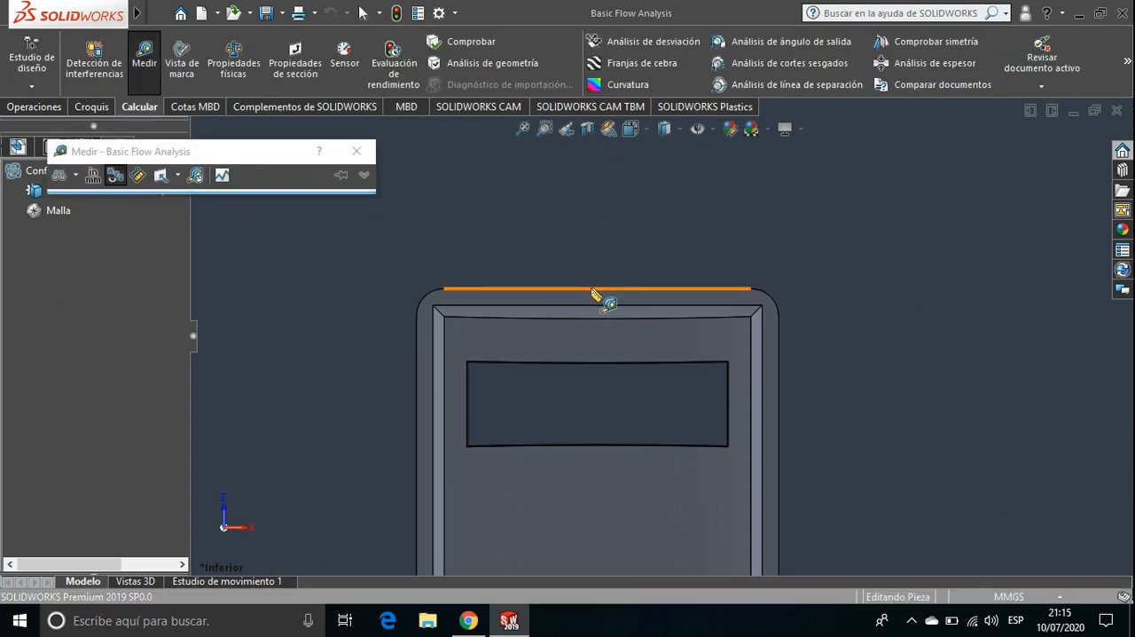
pyautogui.click(591, 289)
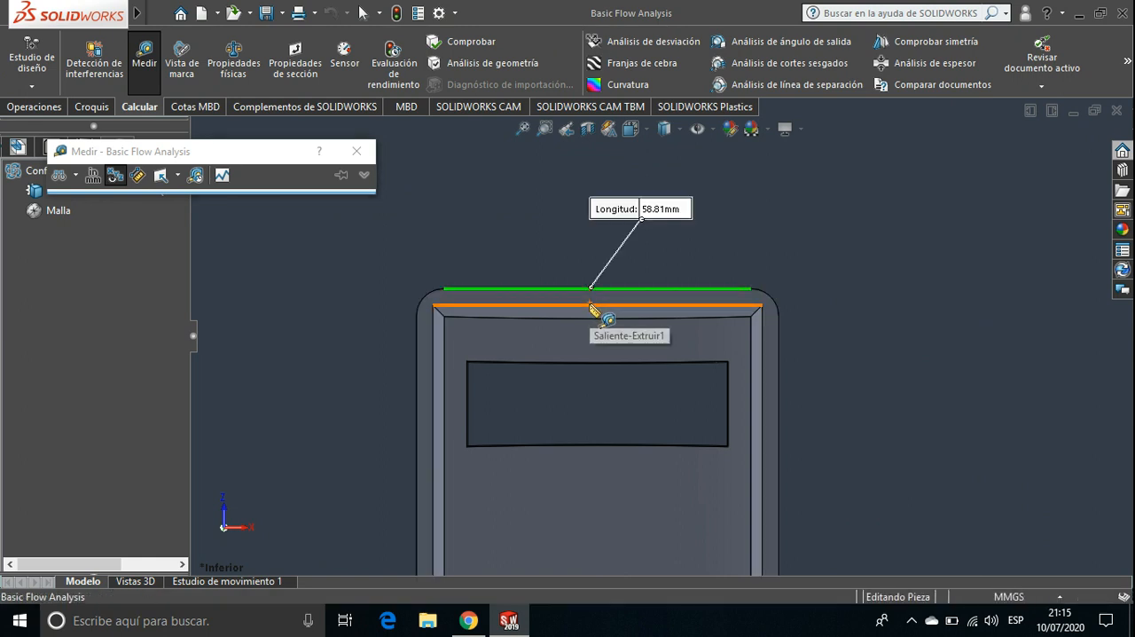
pyautogui.click(589, 305)
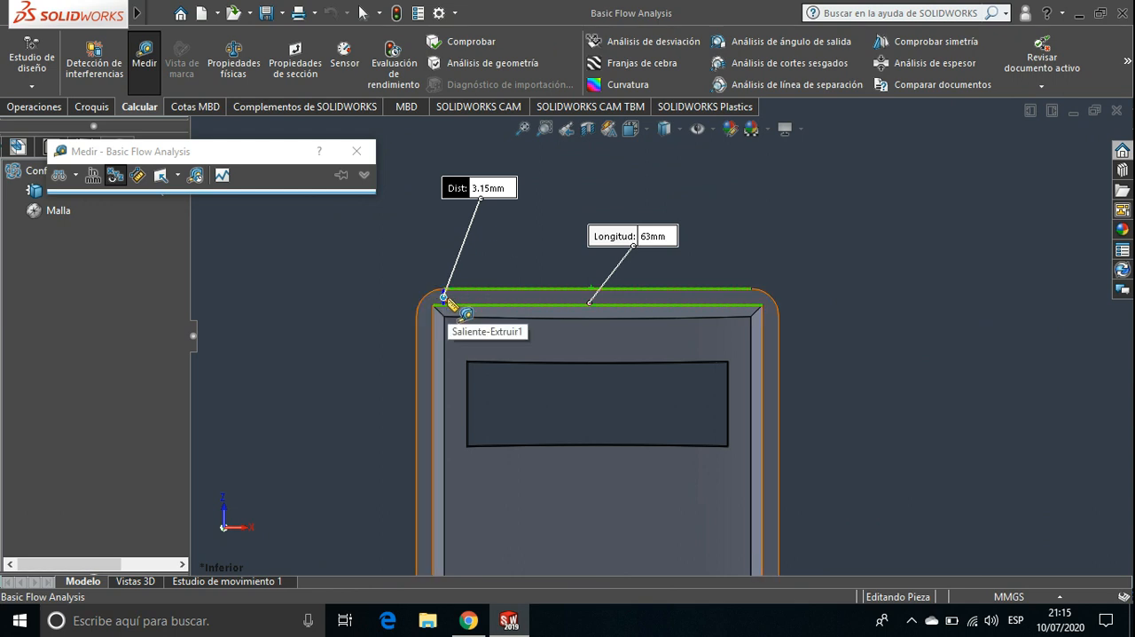
pyautogui.scroll(-6, 449, 303)
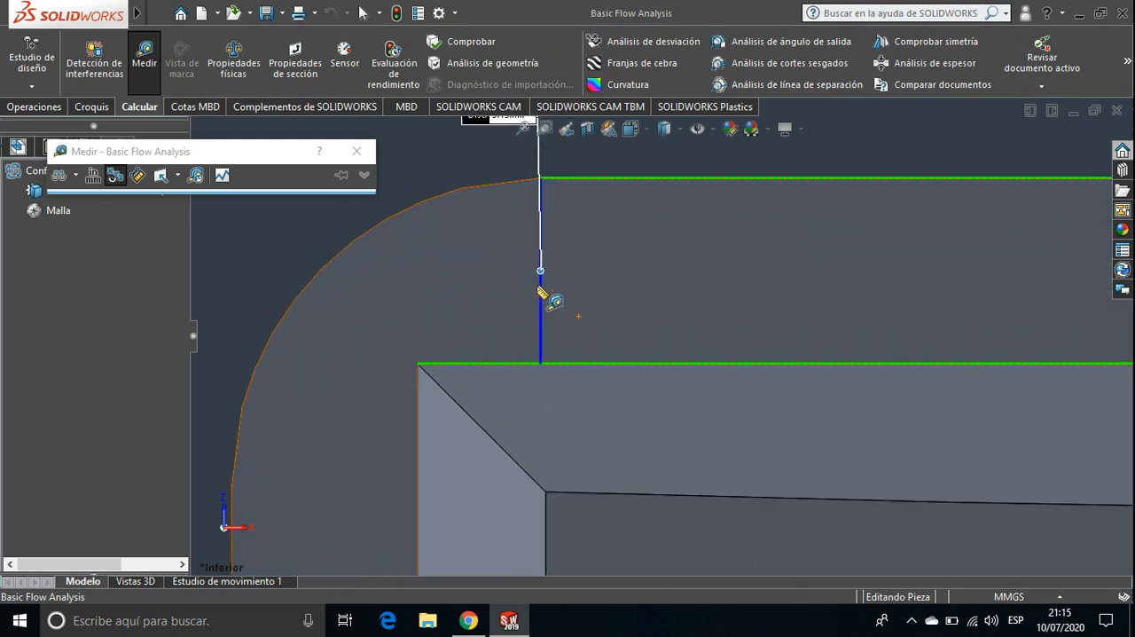
pyautogui.scroll(-3, 540, 289)
pyautogui.scroll(3, 543, 293)
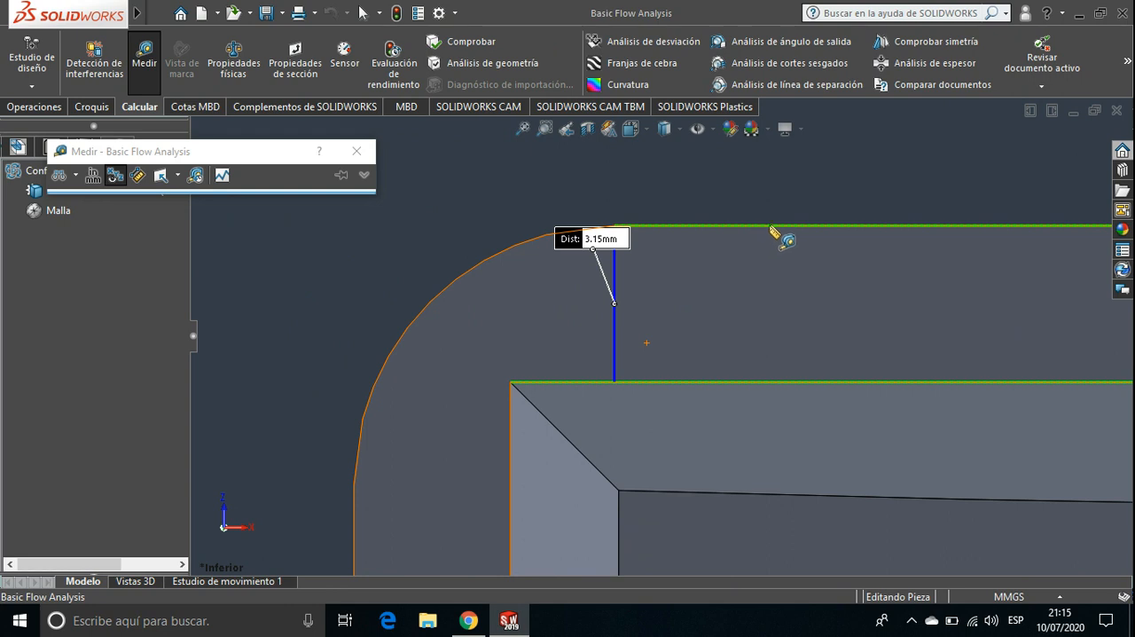
pyautogui.scroll(5, 771, 330)
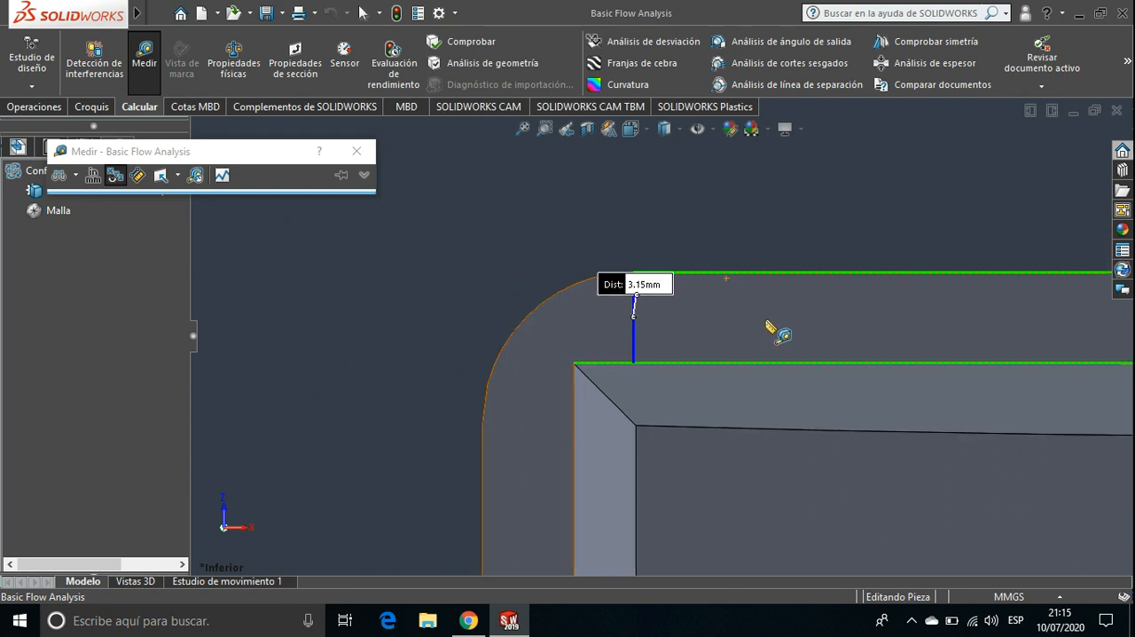
pyautogui.scroll(6, 736, 388)
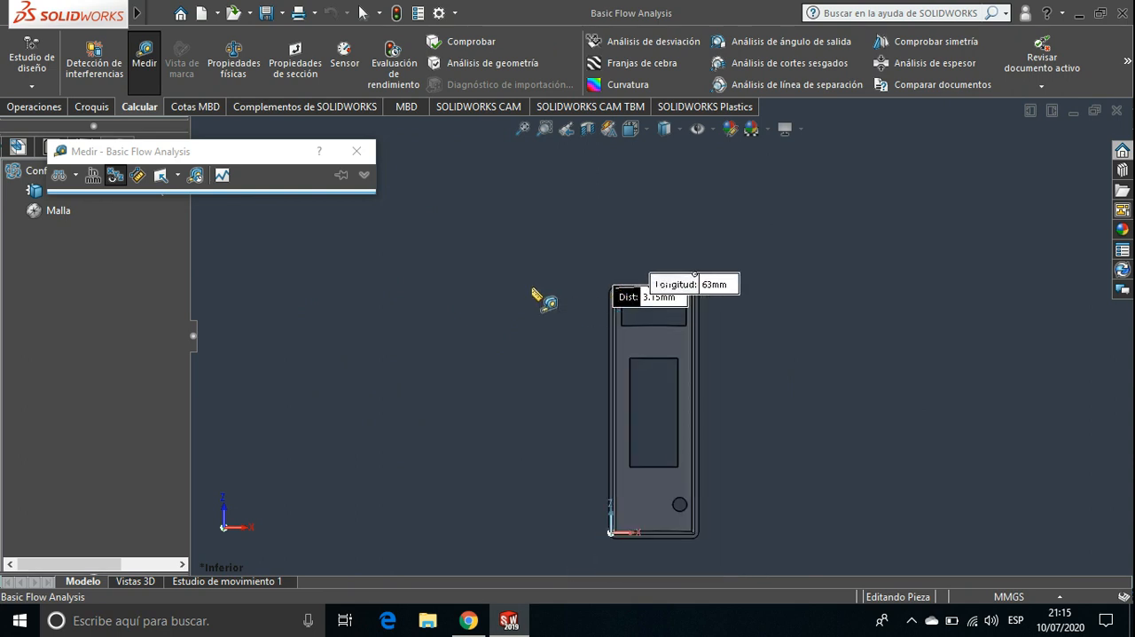
pyautogui.click(506, 280)
pyautogui.press('Escape')
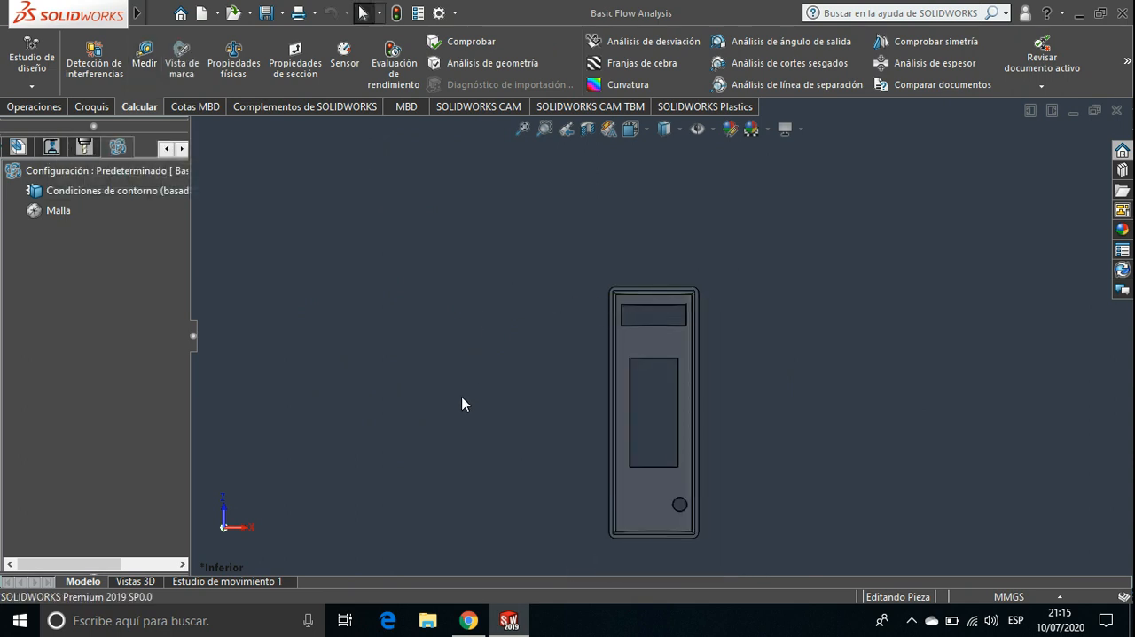
# Return the part to the isometric view and start a manual shell mesh in SOLIDWORKS Plastics
pyautogui.keyDown('ctrl'); pyautogui.moveTo(462, 405); pyautogui.dragTo(476, 248, button='middle'); pyautogui.keyUp('ctrl')
pyautogui.hotkey('ctrl', '7')
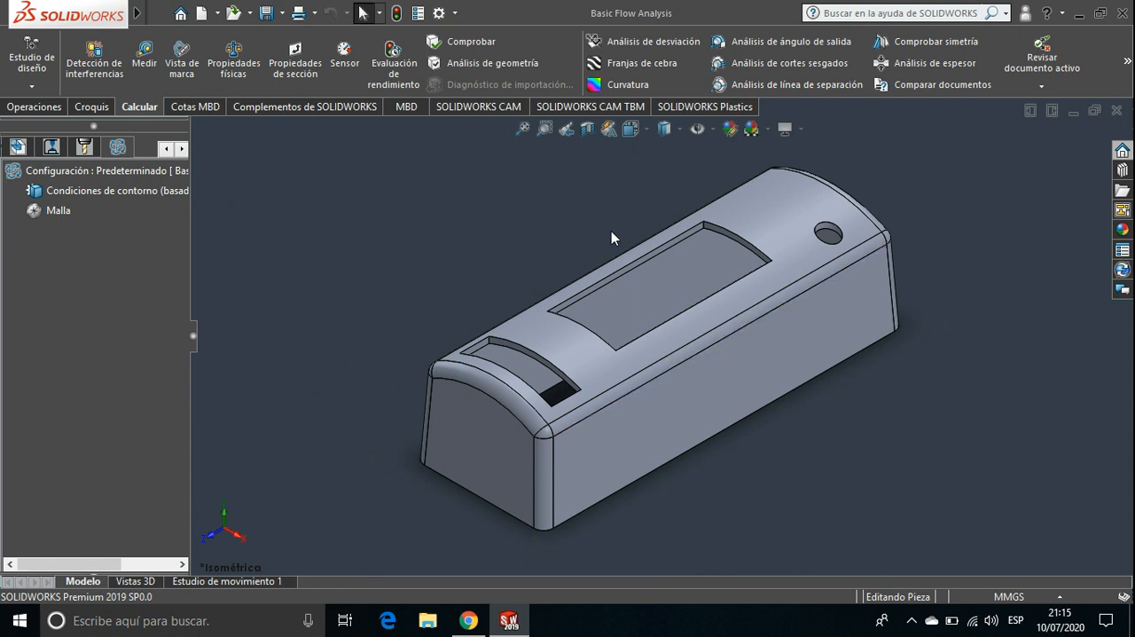
pyautogui.click(727, 108)
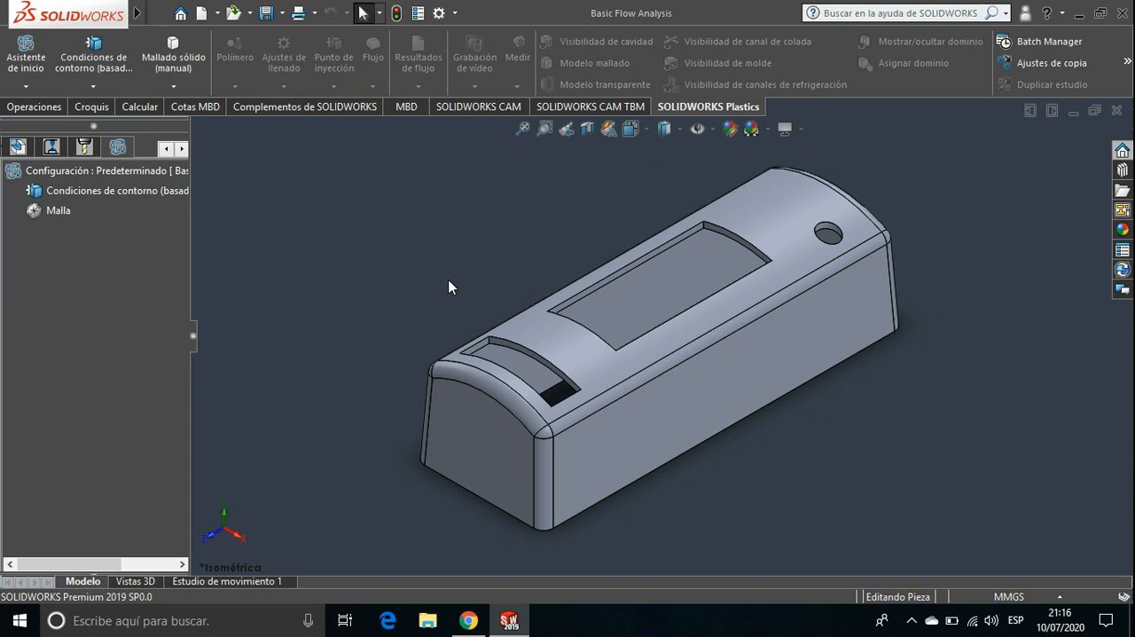
pyautogui.click(175, 87)
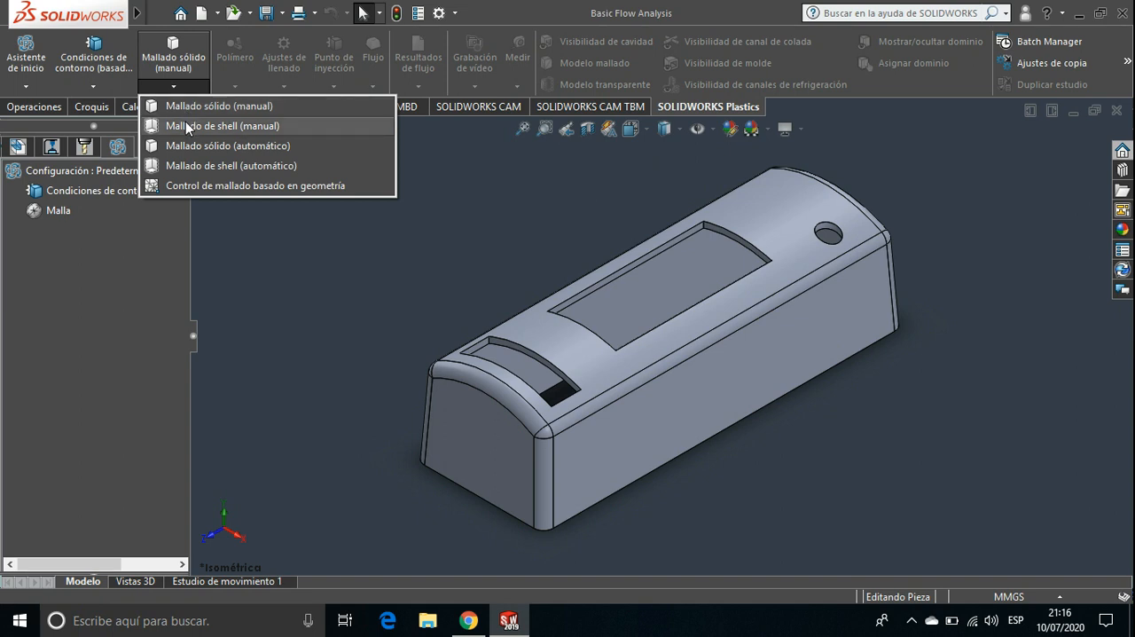
pyautogui.click(188, 126)
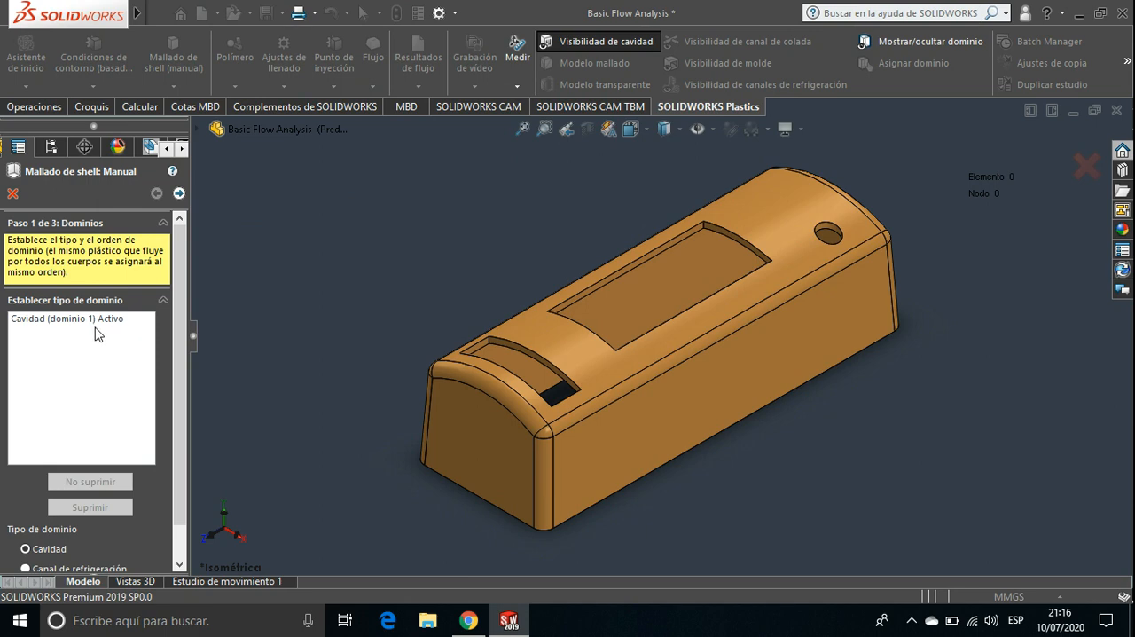
# Check the body and its domain options, keep it as the Cavidad domain, and advance to the surface mesh stage
pyautogui.scroll(3, 602, 355)
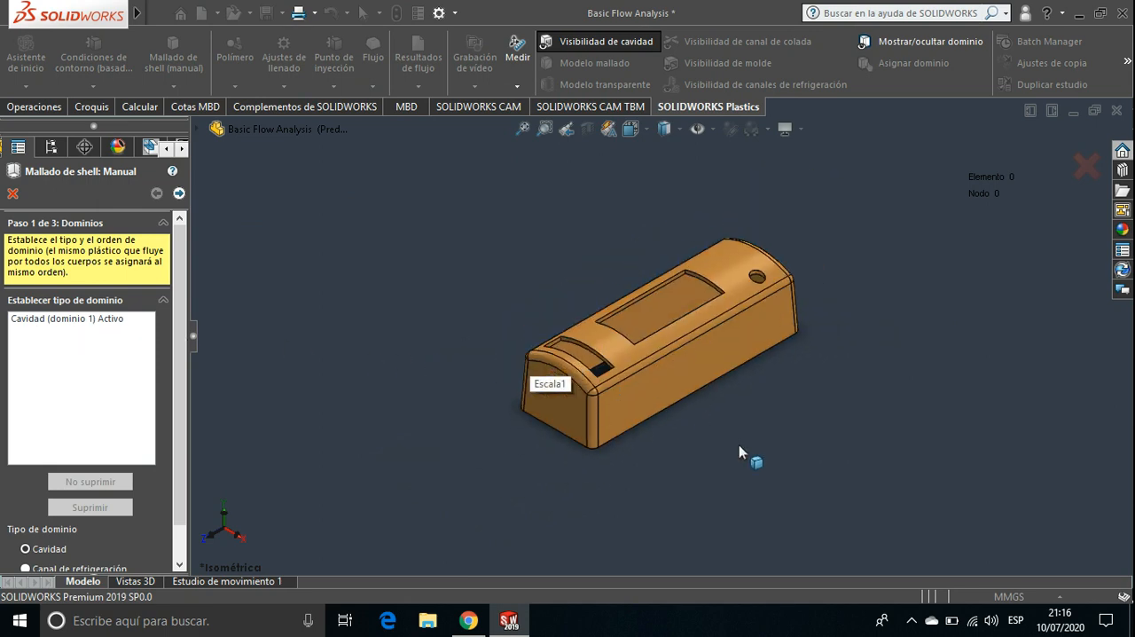
pyautogui.moveTo(743, 446)
pyautogui.mouseDown(button='middle')
pyautogui.moveTo(759, 228)
pyautogui.moveTo(789, 225)
pyautogui.moveTo(801, 375)
pyautogui.moveTo(681, 283)
pyautogui.moveTo(668, 236)
pyautogui.mouseUp(button='middle')
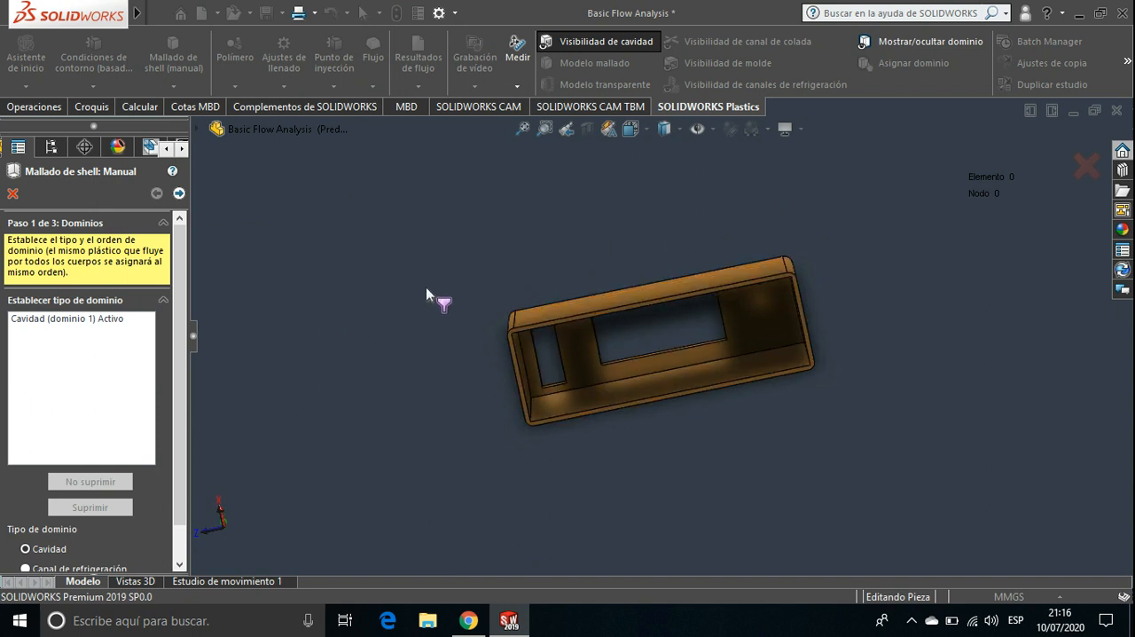
pyautogui.moveTo(433, 299); pyautogui.dragTo(459, 366, button='middle')
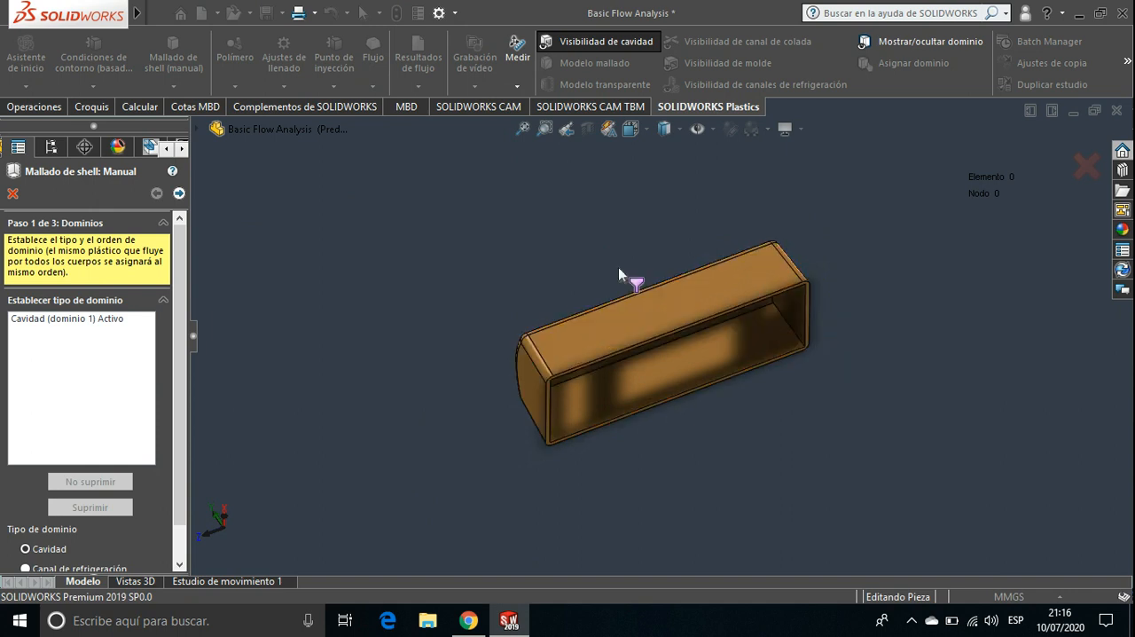
pyautogui.moveTo(619, 269); pyautogui.dragTo(621, 386, button='middle')
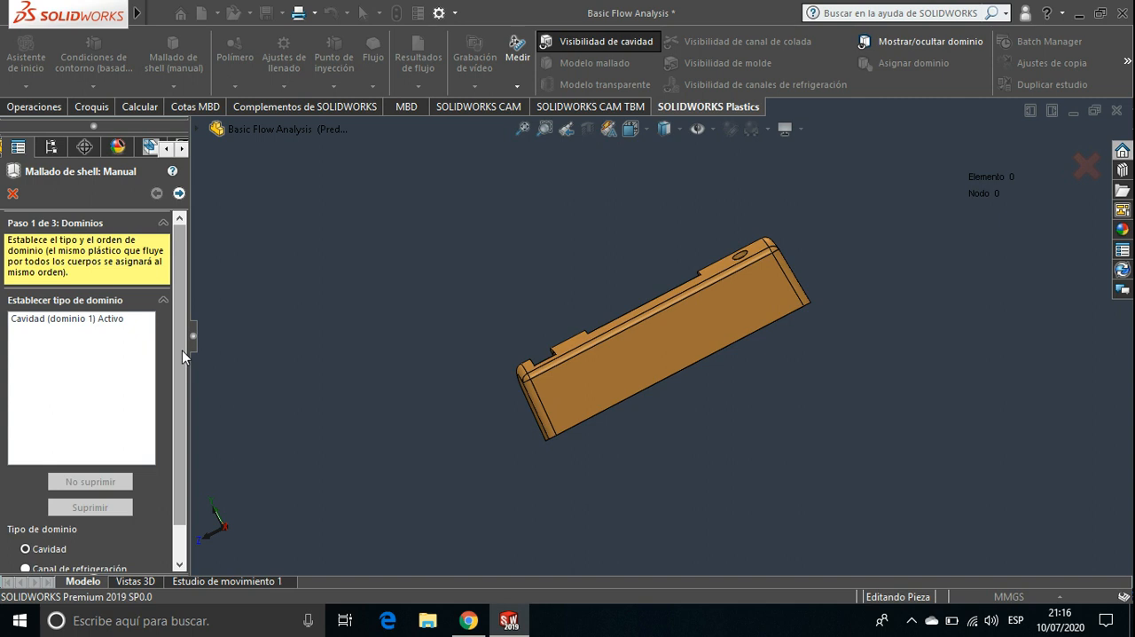
pyautogui.scroll(-2, 181, 350)
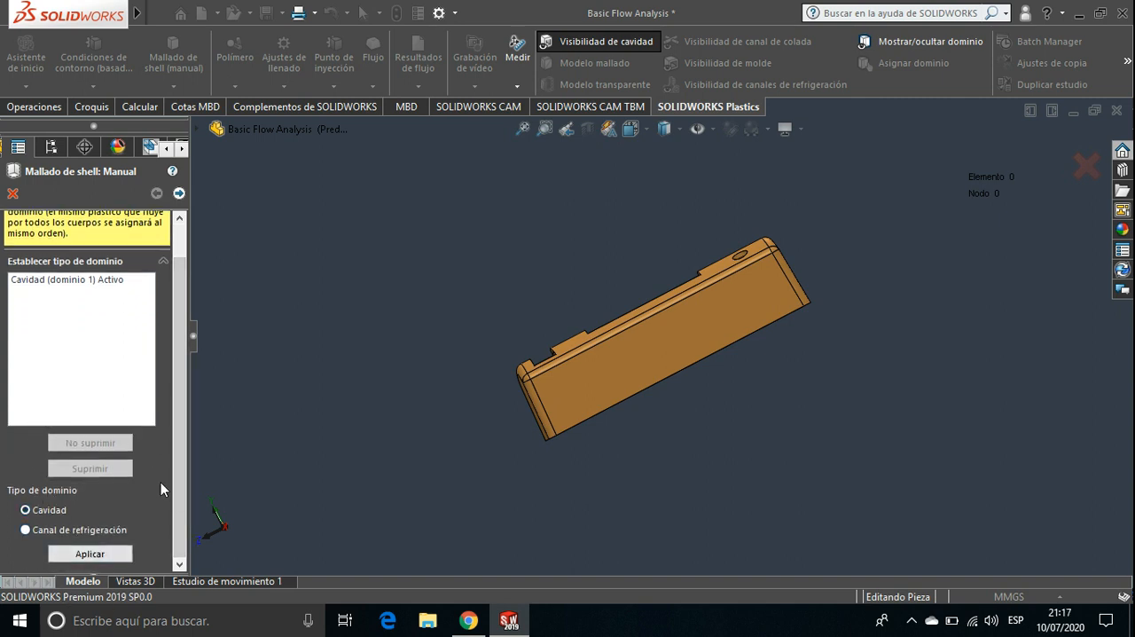
pyautogui.scroll(2, 179, 479)
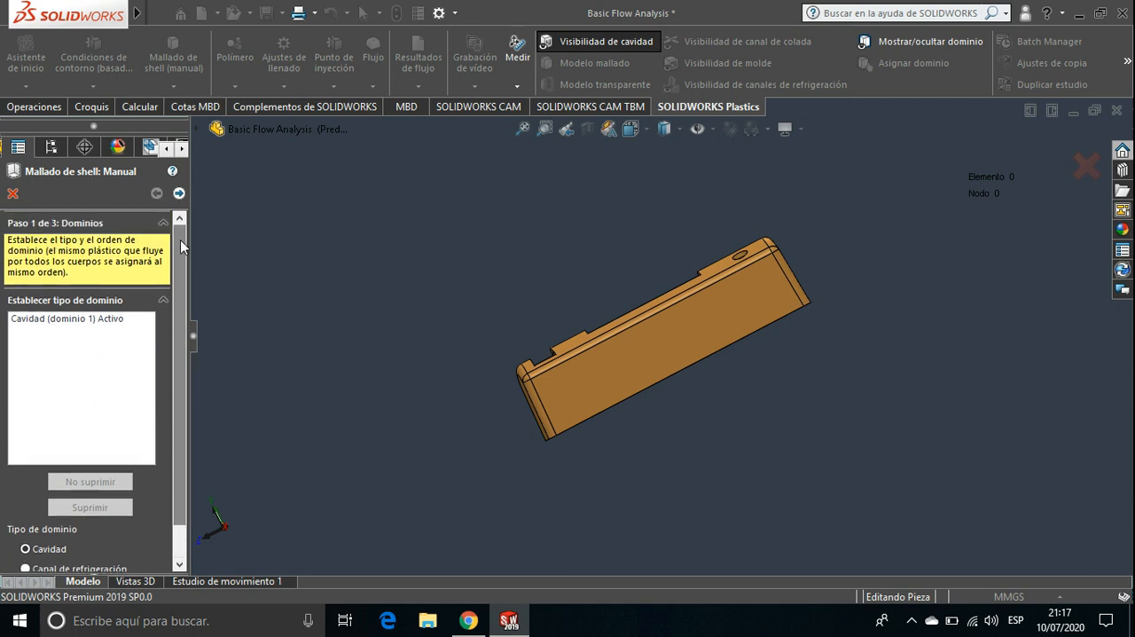
pyautogui.click(178, 193)
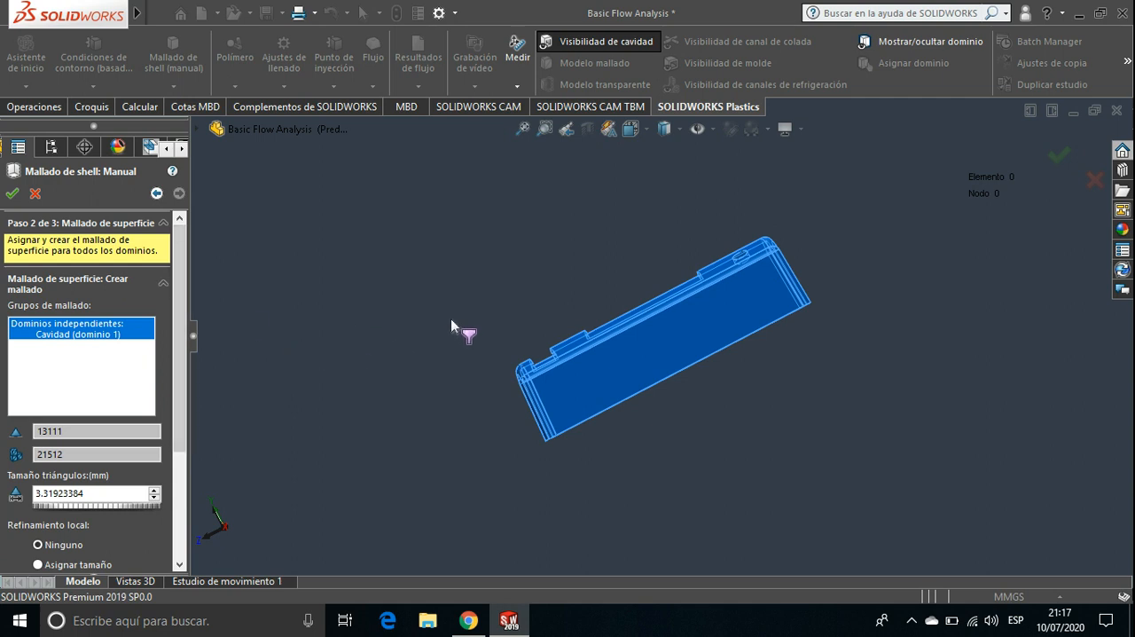
# Set the triangle size to 10 mm with no local refinement and generate the cavity's surface mesh
pyautogui.moveTo(525, 284); pyautogui.dragTo(583, 326, button='middle')
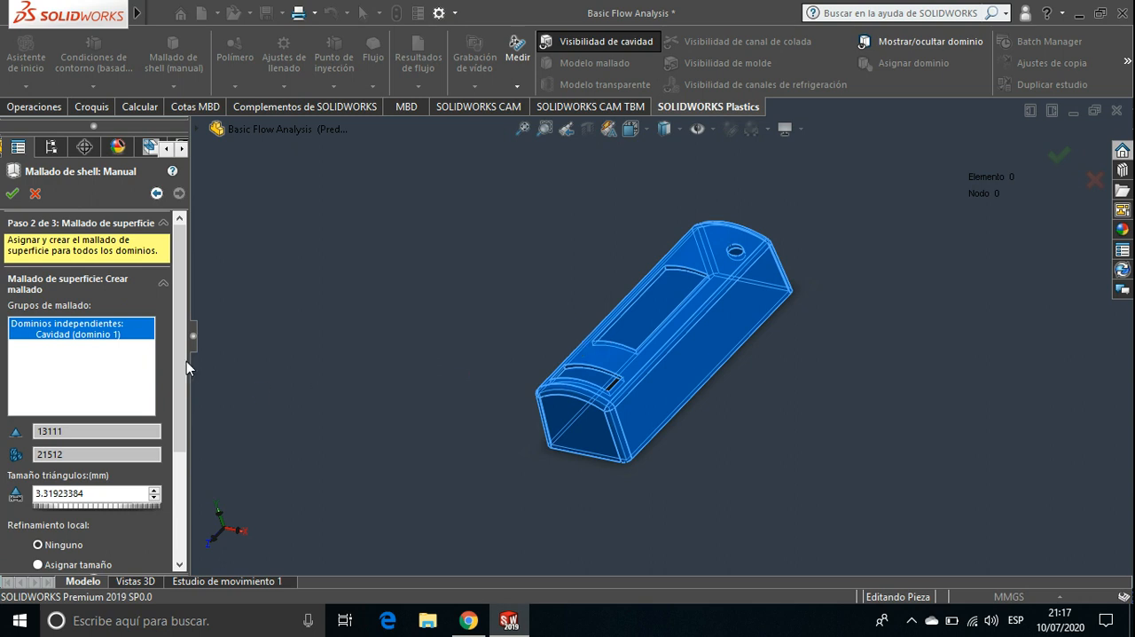
pyautogui.moveTo(186, 361); pyautogui.dragTo(187, 432)
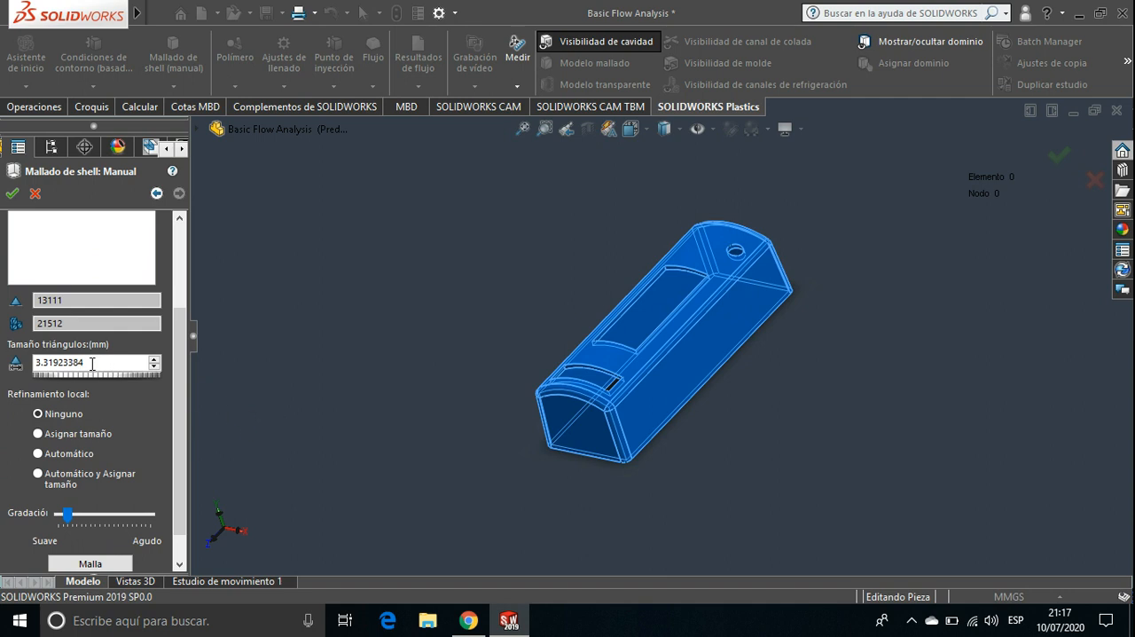
pyautogui.moveTo(91, 363); pyautogui.dragTo(33, 365)
pyautogui.write('10')
pyautogui.press('Tab')
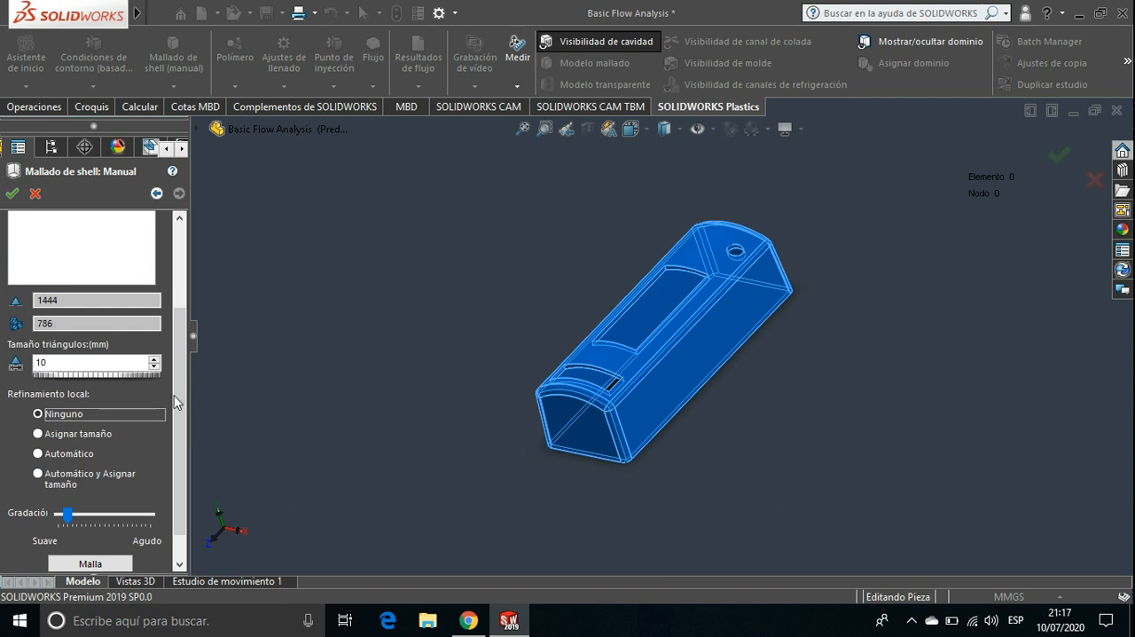
pyautogui.scroll(-1, 177, 403)
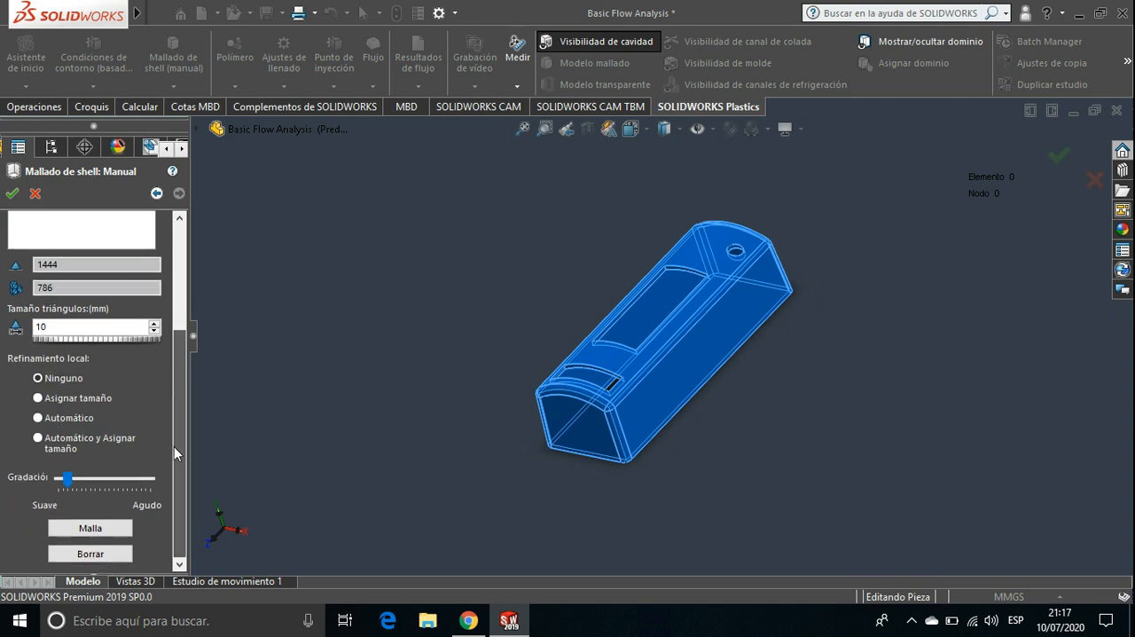
pyautogui.click(108, 528)
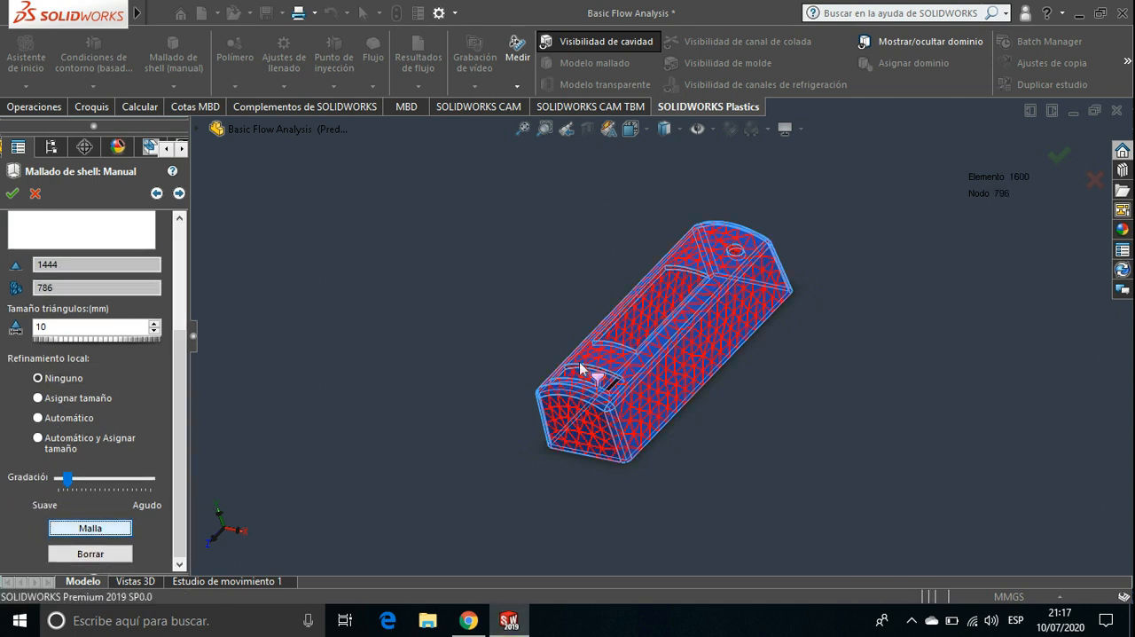
# Examine how closely the surface mesh triangles follow the round hole and the rounded corner of the part
pyautogui.scroll(-5, 762, 266)
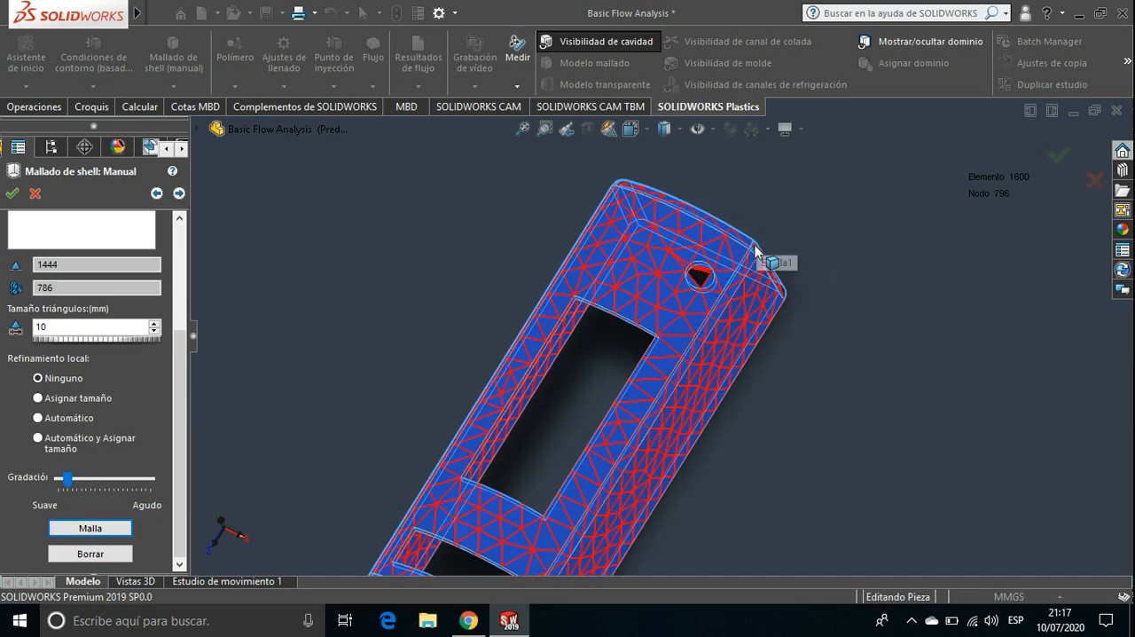
pyautogui.scroll(-3, 747, 303)
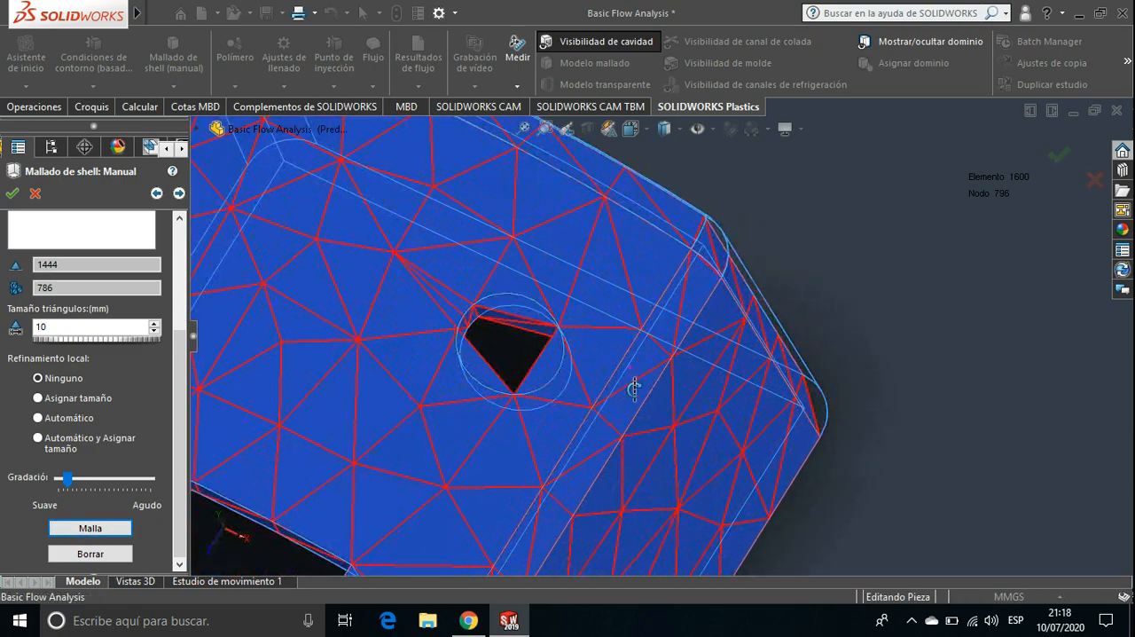
pyautogui.scroll(-2, 634, 390)
pyautogui.moveTo(646, 412); pyautogui.dragTo(647, 434, button='middle')
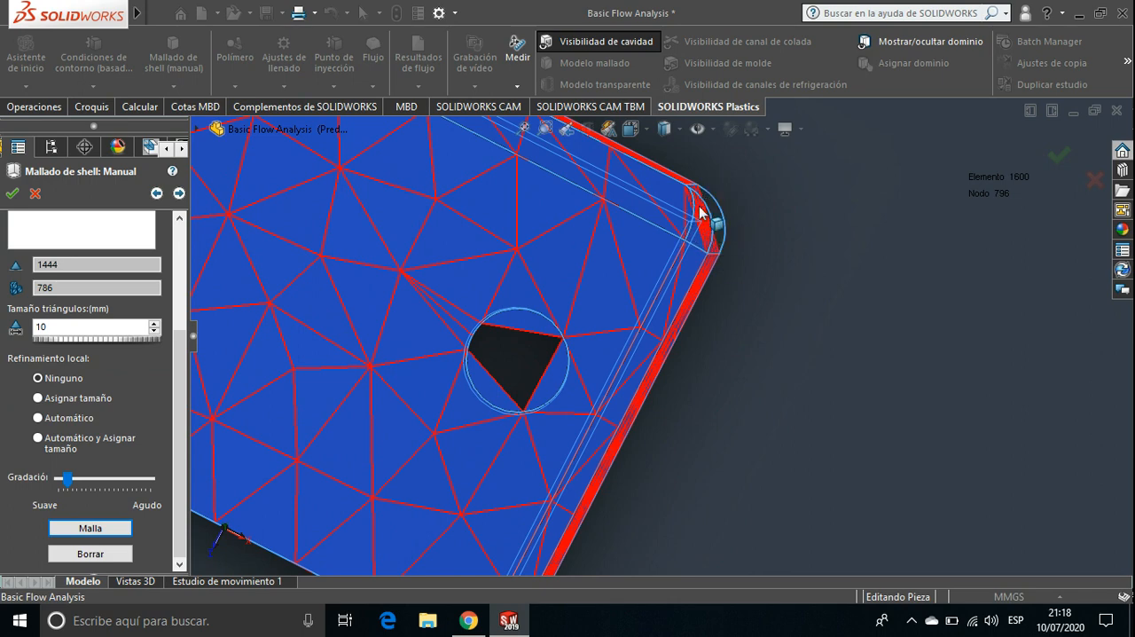
pyautogui.moveTo(717, 226); pyautogui.dragTo(721, 235, button='middle')
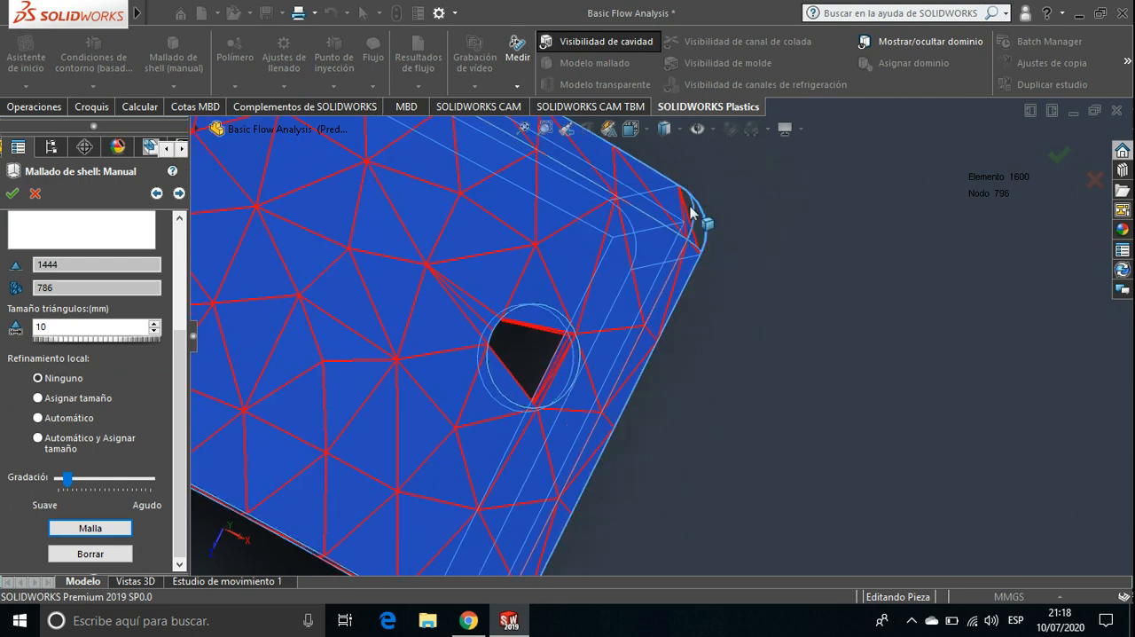
pyautogui.scroll(-5, 697, 217)
pyautogui.scroll(4, 650, 376)
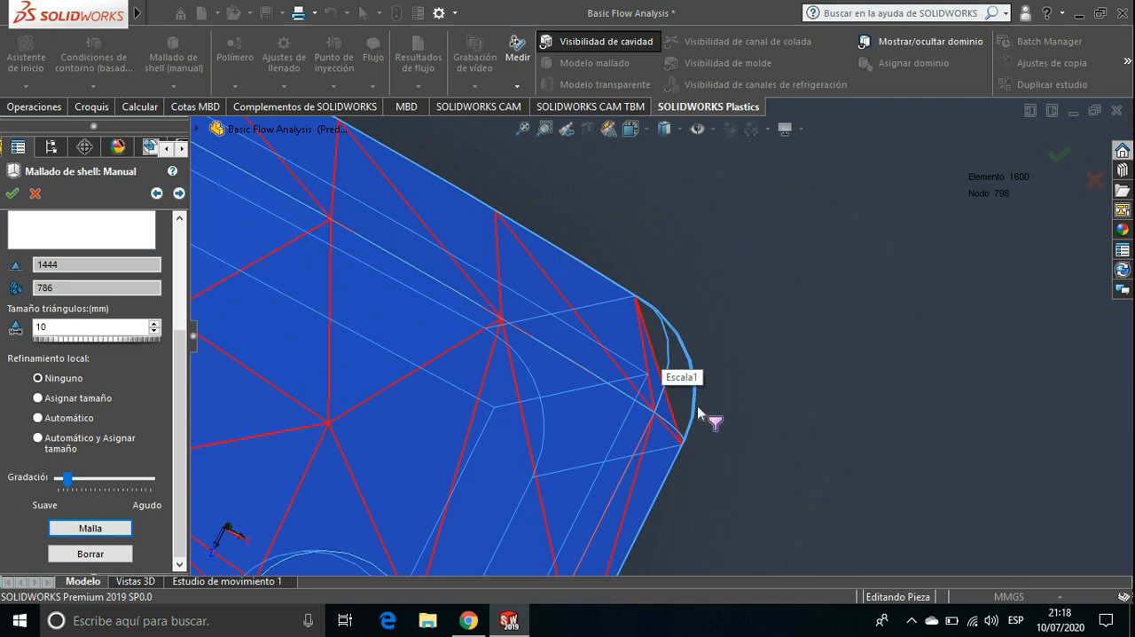
pyautogui.scroll(3, 670, 387)
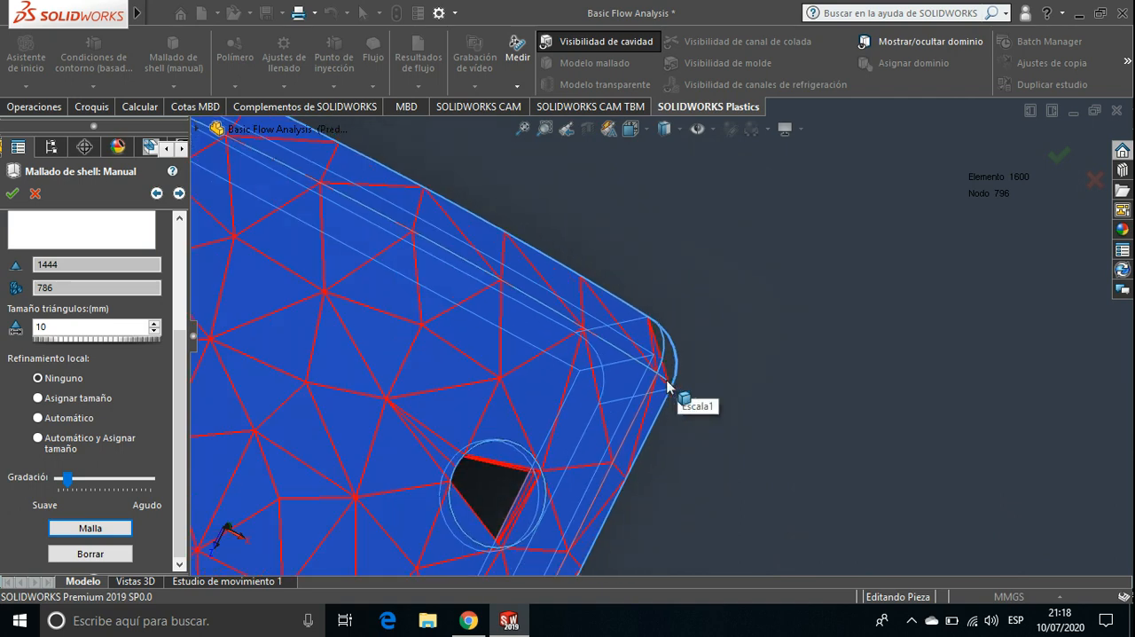
pyautogui.scroll(5, 670, 389)
pyautogui.keyDown('ctrl'); pyautogui.moveTo(451, 410); pyautogui.dragTo(559, 342, button='middle'); pyautogui.keyUp('ctrl')
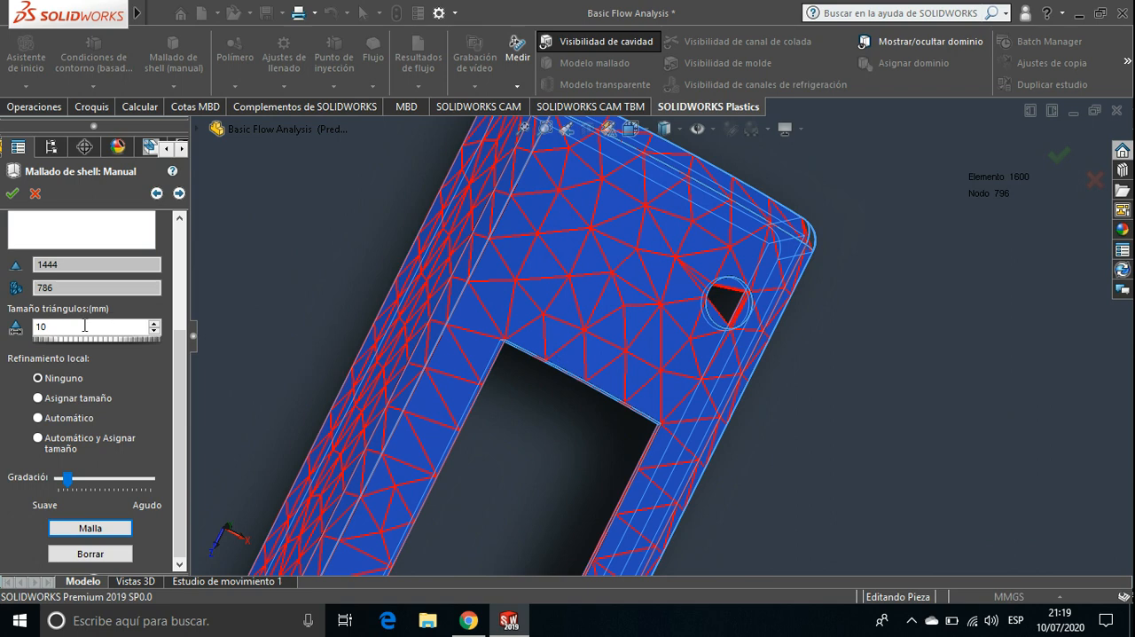
# Advance the shell mesh to its quality summary and inspect the elements around the round hole and corner
pyautogui.click(180, 194)
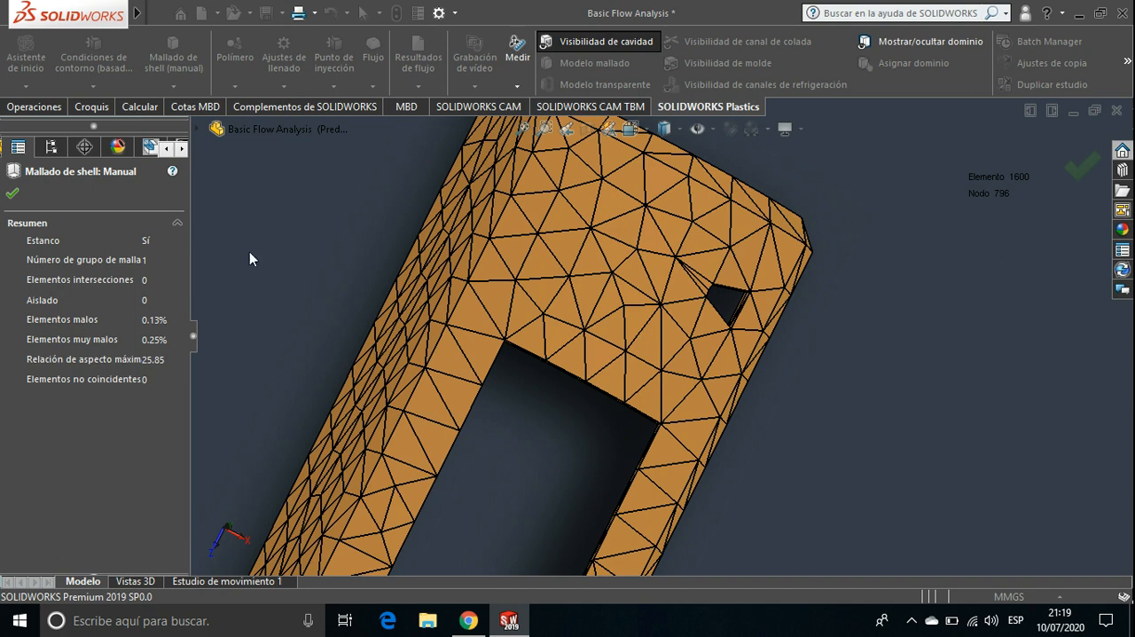
pyautogui.scroll(-4, 773, 299)
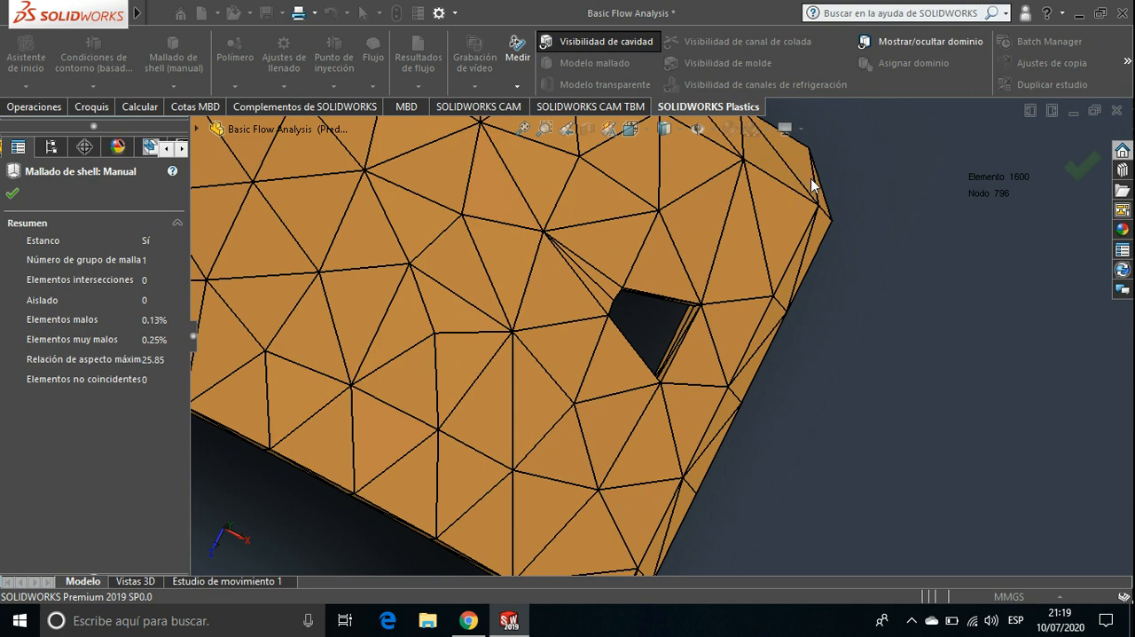
pyautogui.keyDown('ctrl'); pyautogui.moveTo(811, 180); pyautogui.dragTo(811, 257, button='middle'); pyautogui.keyUp('ctrl')
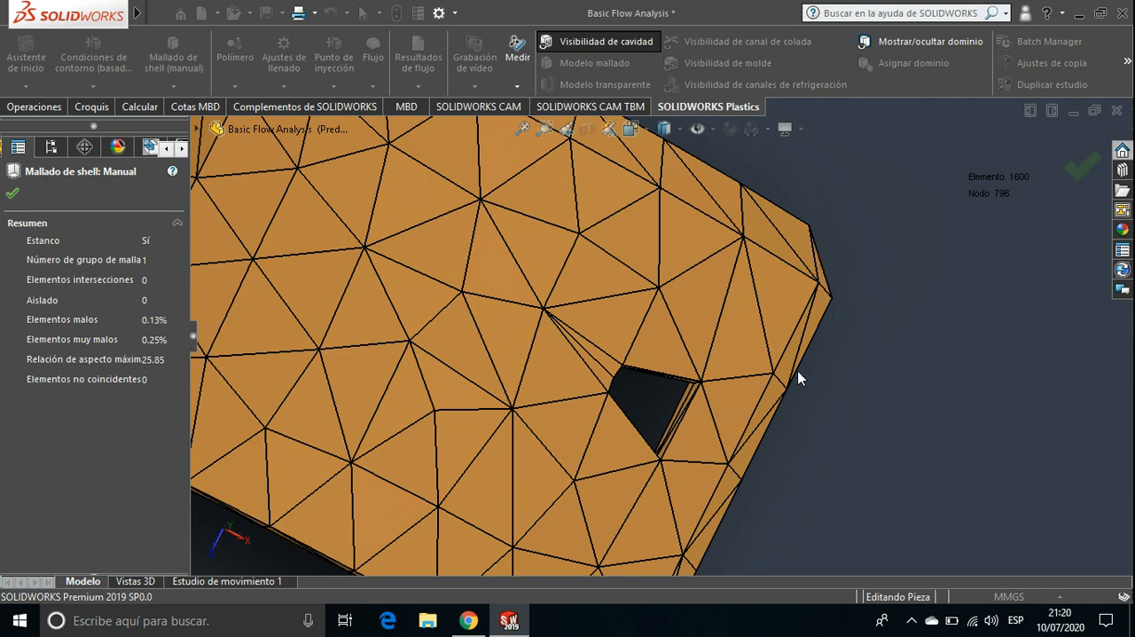
# Close the mesh quality summary and return to the surface mesh stage of the manual shell mesh
pyautogui.scroll(6, 797, 378)
pyautogui.keyDown('ctrl'); pyautogui.moveTo(735, 410); pyautogui.dragTo(751, 307, button='middle'); pyautogui.keyUp('ctrl')
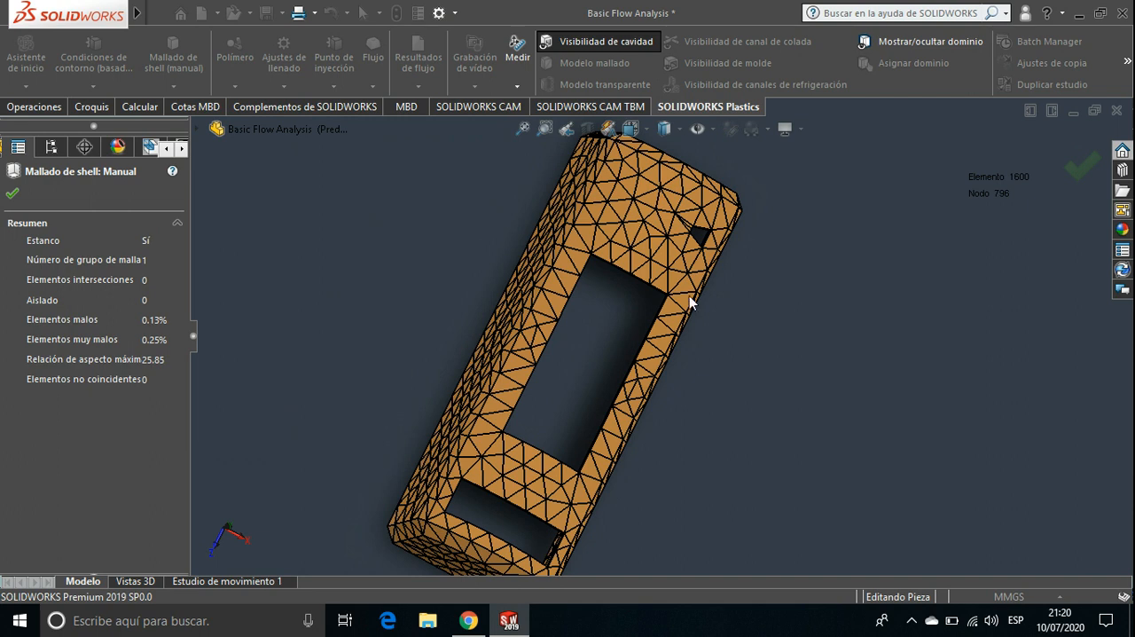
pyautogui.click(12, 194)
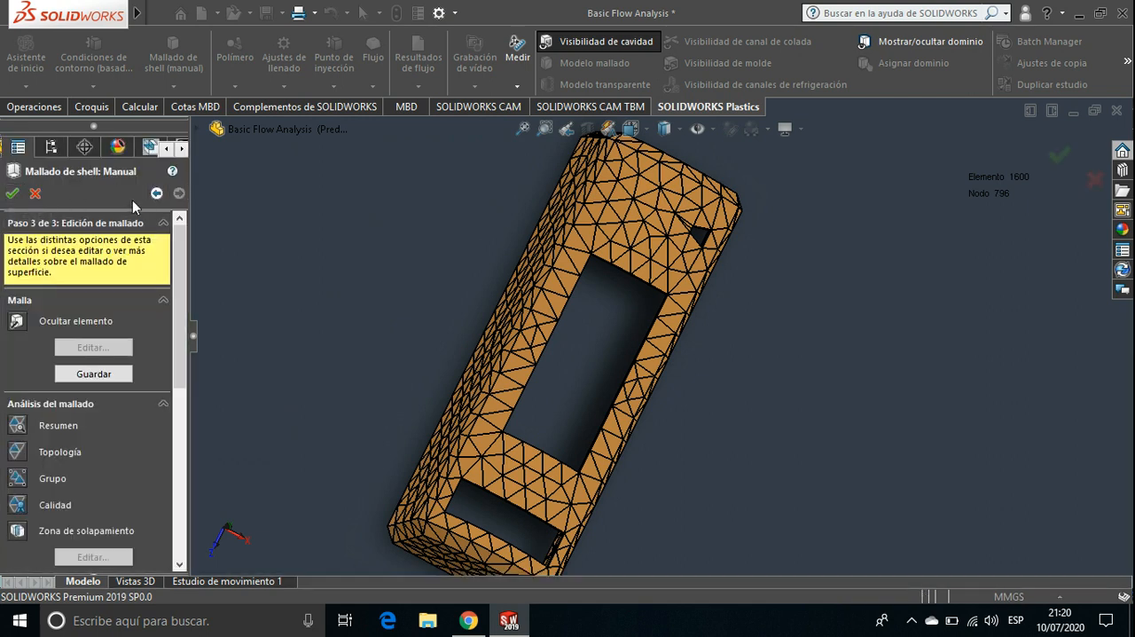
pyautogui.click(156, 198)
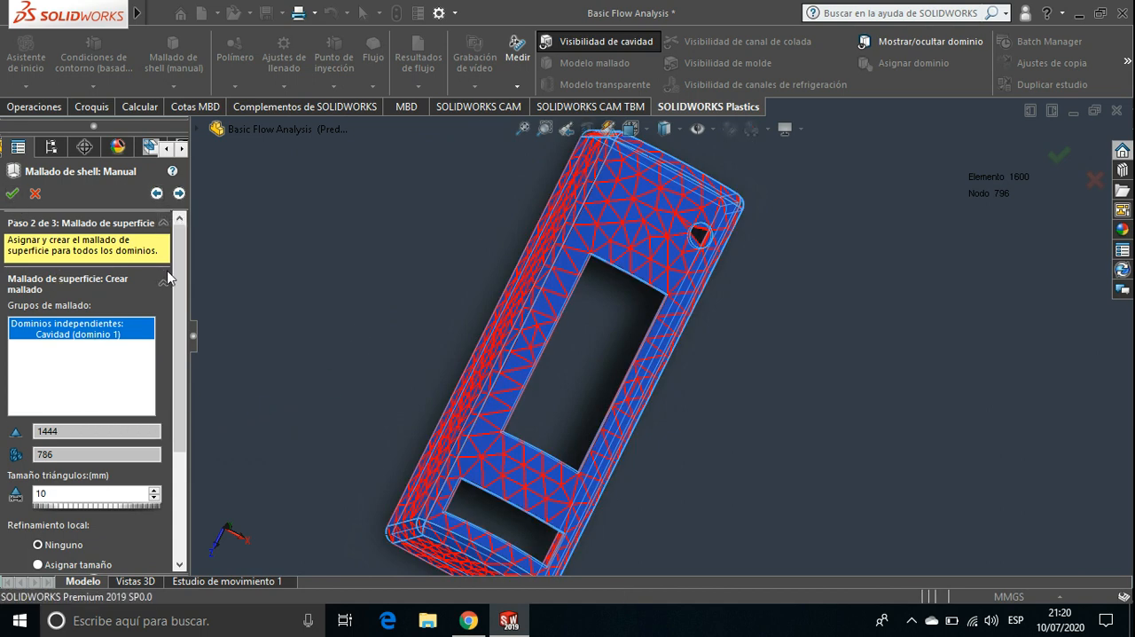
# Set the triangle size to 2.3 mm and regenerate the cavity's surface mesh without local refinement
pyautogui.scroll(-2, 181, 345)
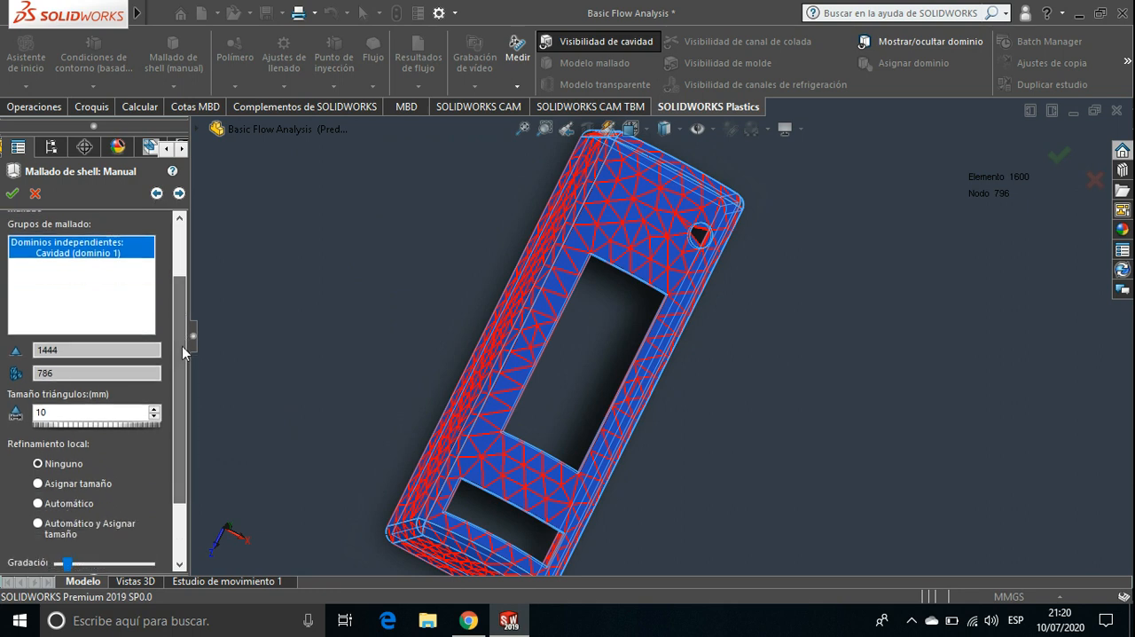
pyautogui.click(70, 413)
pyautogui.press('BackSpace')
pyautogui.press('BackSpace')
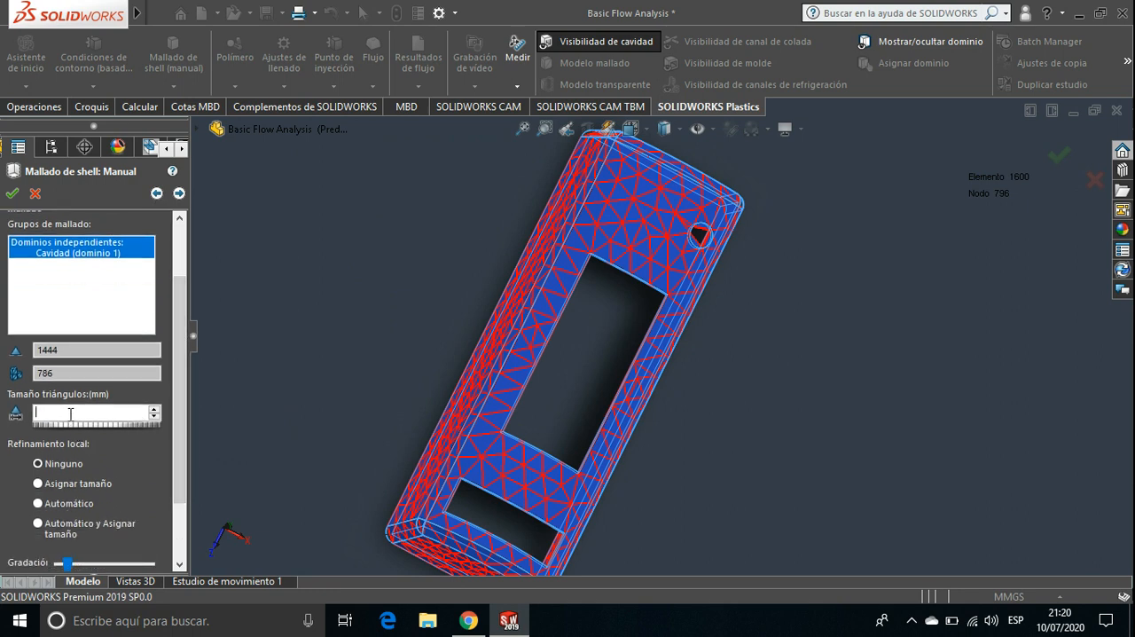
pyautogui.write('2,3')
pyautogui.scroll(-2, 183, 469)
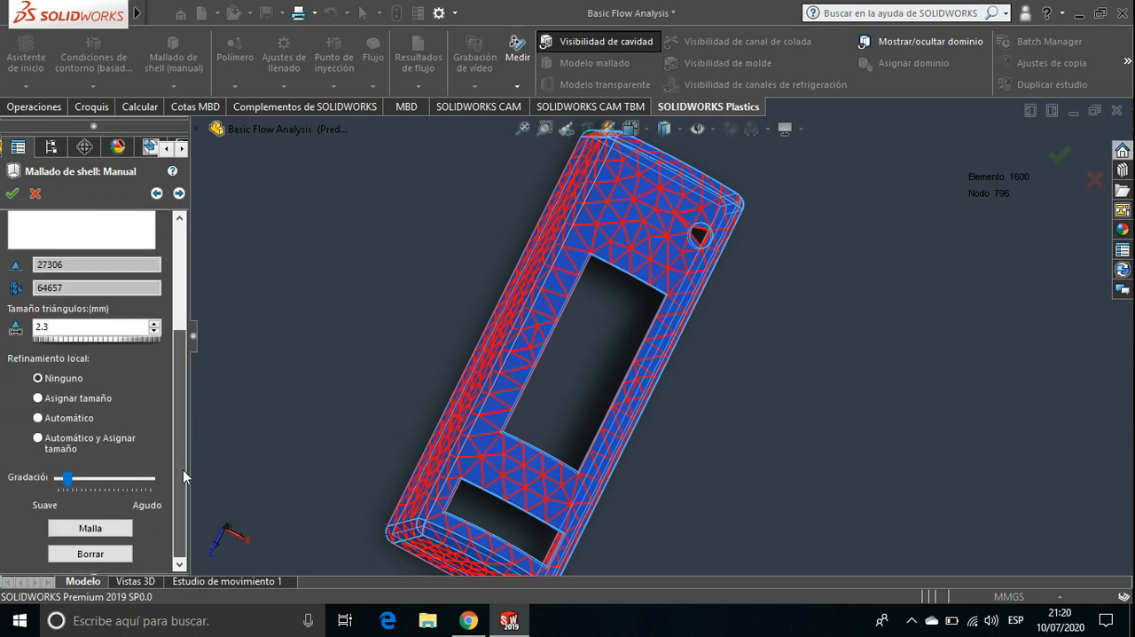
pyautogui.click(113, 535)
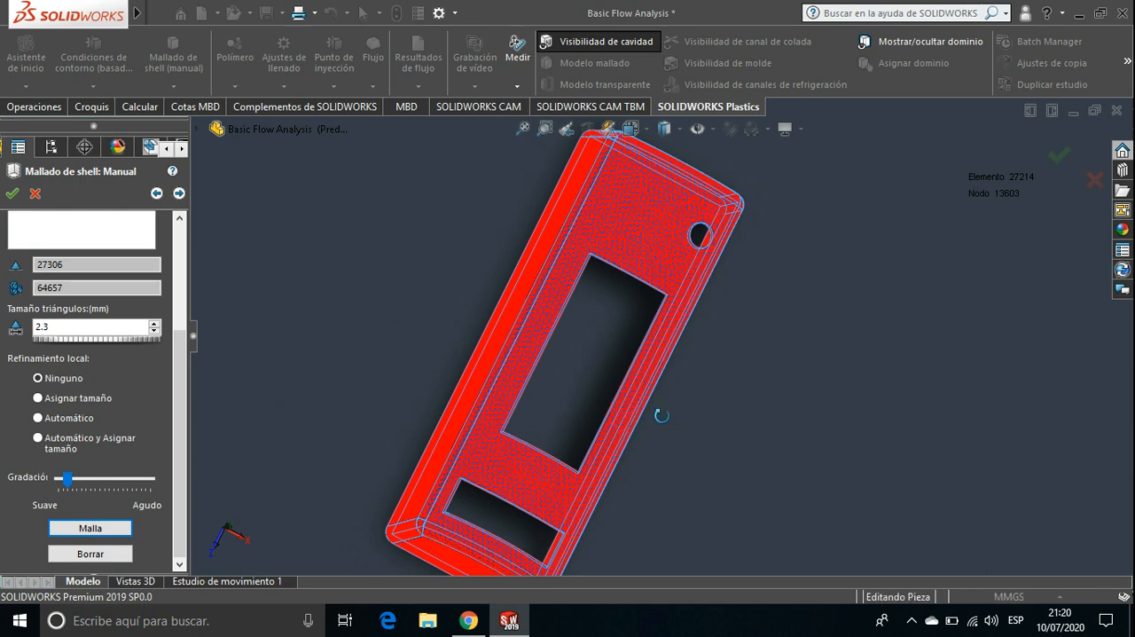
# Examine how closely the refined surface mesh follows the round hole and the adjacent rounded corner
pyautogui.moveTo(660, 415)
pyautogui.mouseDown(button='middle')
pyautogui.moveTo(621, 414)
pyautogui.moveTo(643, 425)
pyautogui.mouseUp(button='middle')
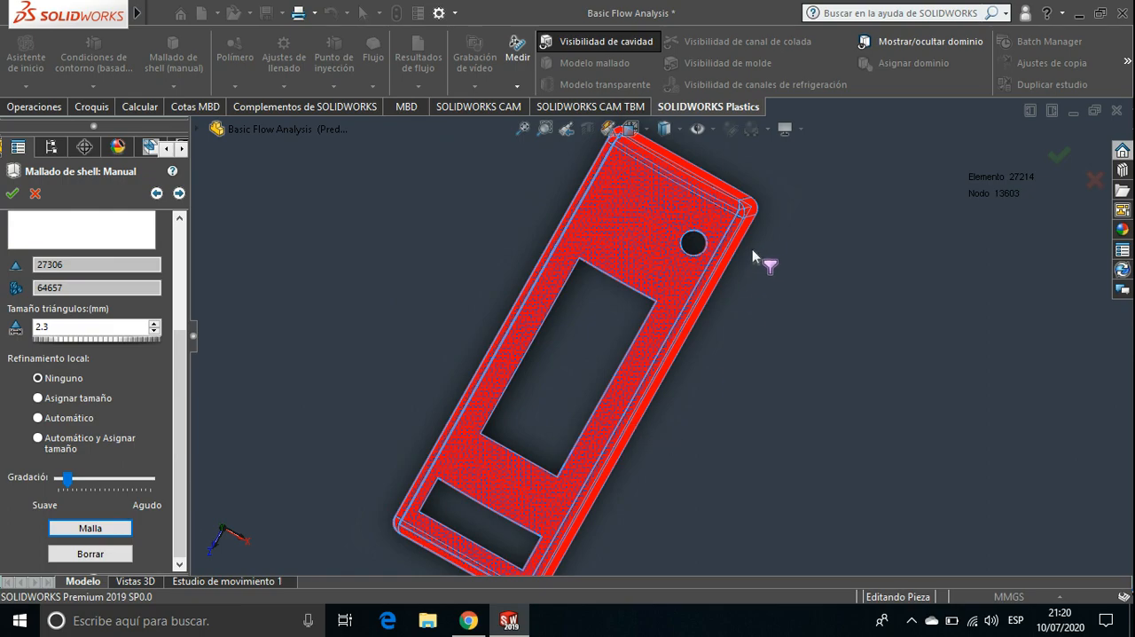
pyautogui.scroll(-5, 735, 240)
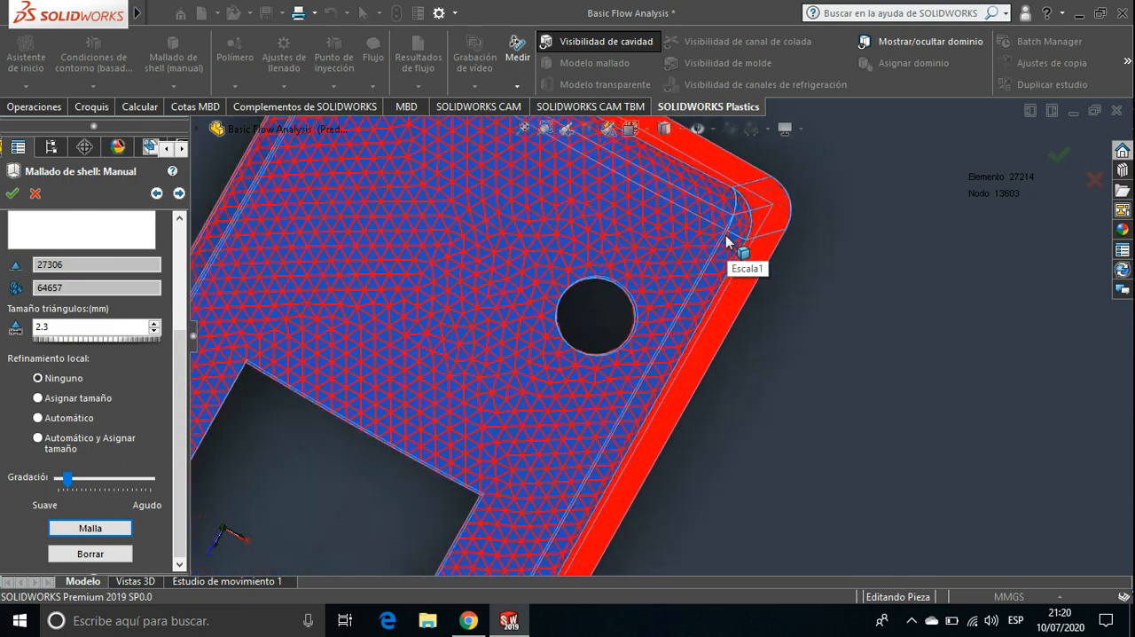
pyautogui.scroll(-4, 726, 240)
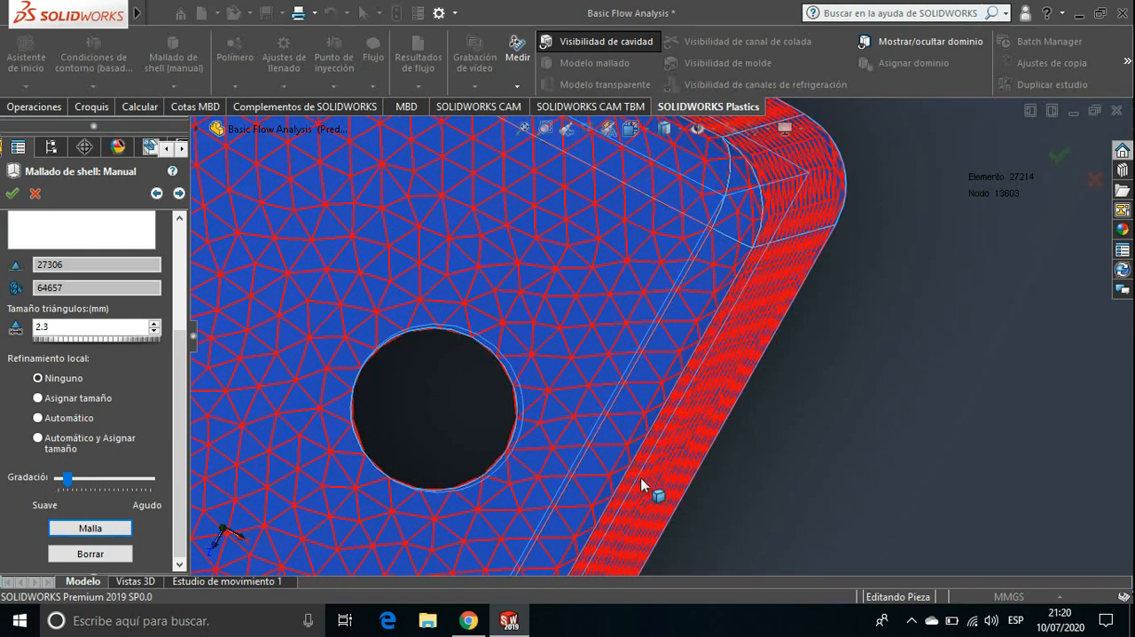
pyautogui.moveTo(738, 526); pyautogui.dragTo(747, 515, button='middle')
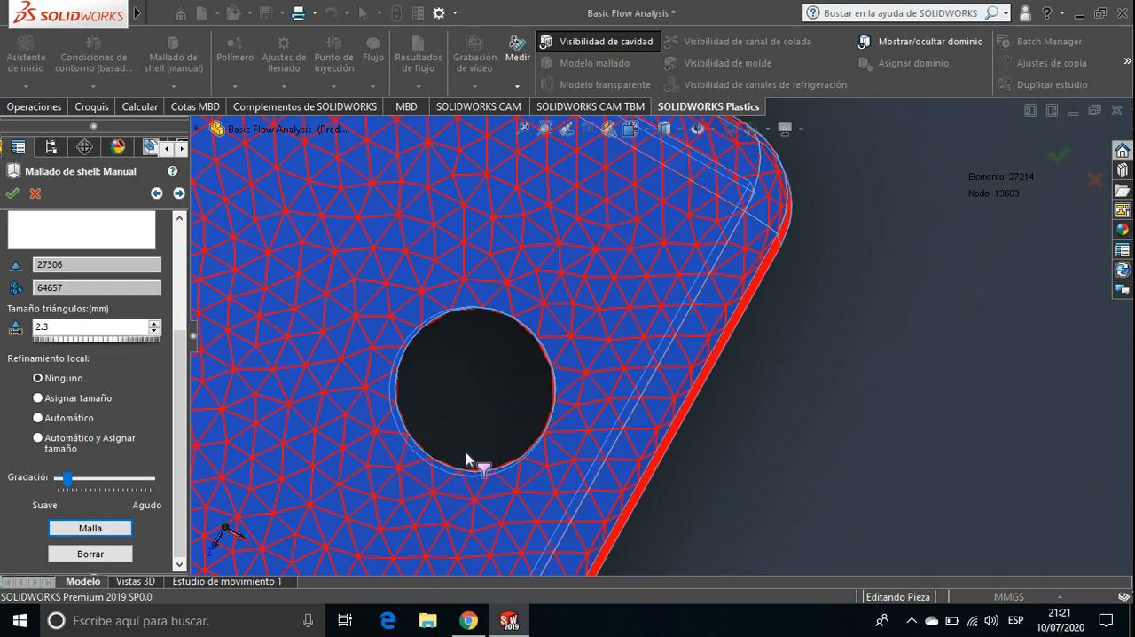
pyautogui.moveTo(842, 327); pyautogui.dragTo(855, 454, button='middle')
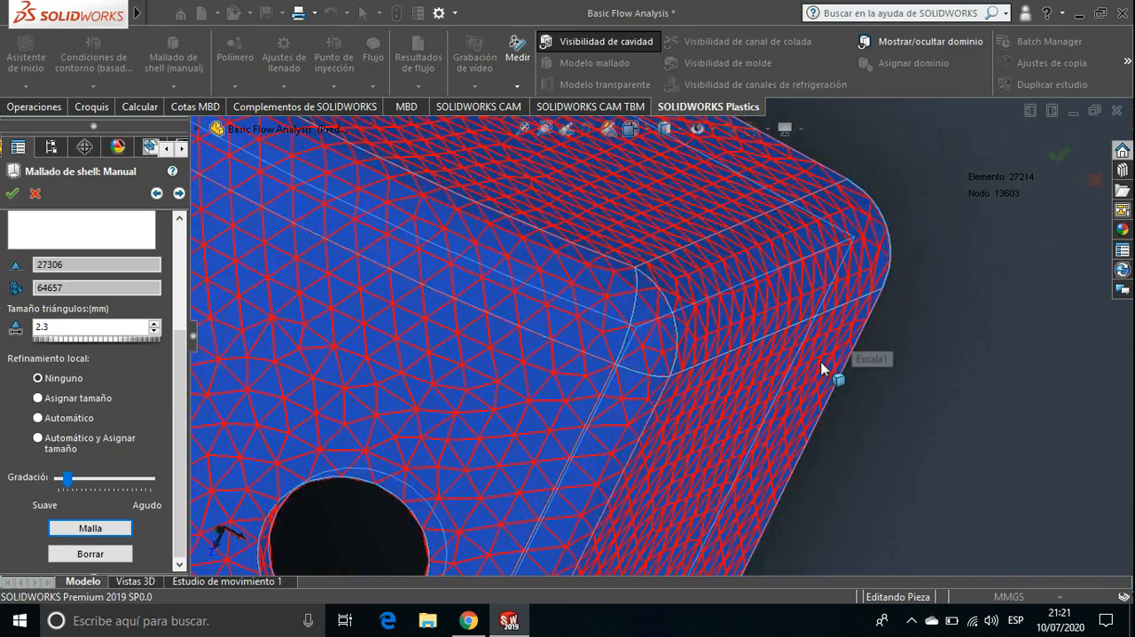
pyautogui.scroll(3, 831, 372)
pyautogui.scroll(2, 821, 376)
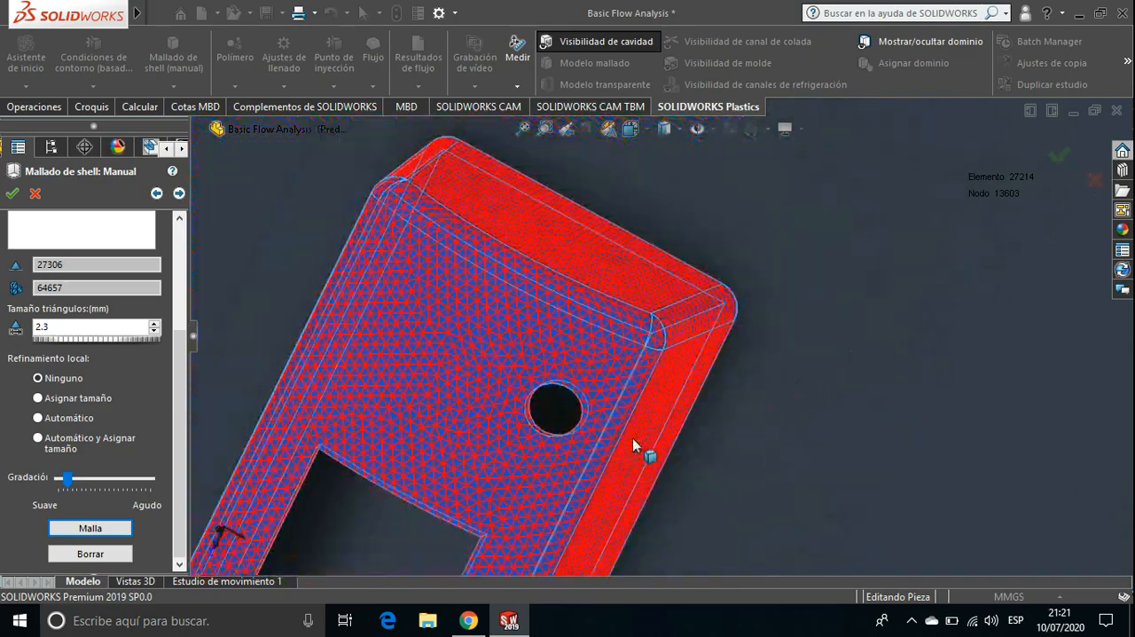
# Inspect the refined mesh along the rectangular openings, the part's far end and its inner side
pyautogui.moveTo(647, 451); pyautogui.dragTo(713, 346, button='middle')
pyautogui.scroll(-5, 712, 334)
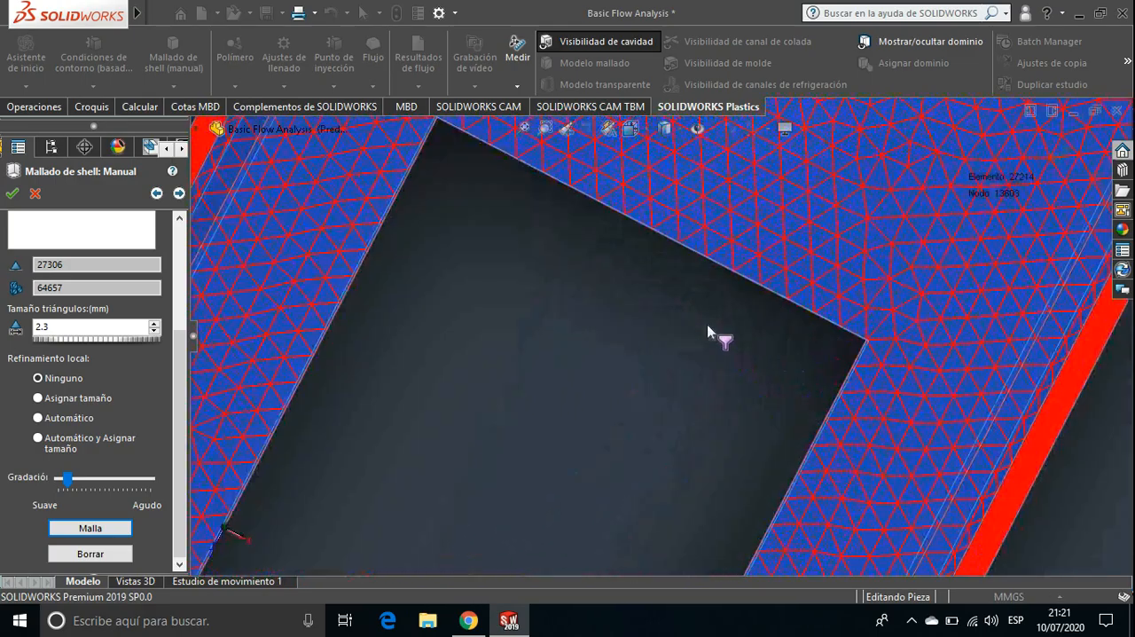
pyautogui.scroll(5, 708, 331)
pyautogui.moveTo(591, 452)
pyautogui.keyDown('ctrl'); pyautogui.mouseDown(button='middle')
pyautogui.moveTo(653, 342)
pyautogui.moveTo(714, 272)
pyautogui.mouseUp(button='middle'); pyautogui.keyUp('ctrl')
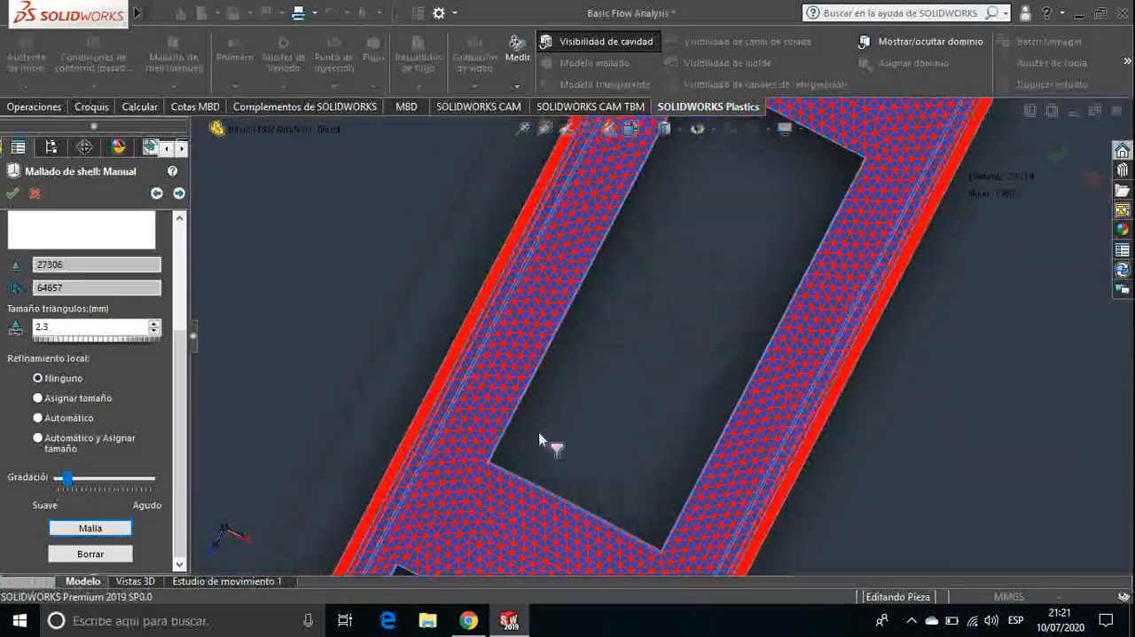
pyautogui.keyDown('ctrl'); pyautogui.moveTo(538, 431); pyautogui.dragTo(644, 236, button='middle'); pyautogui.keyUp('ctrl')
pyautogui.scroll(5, 558, 474)
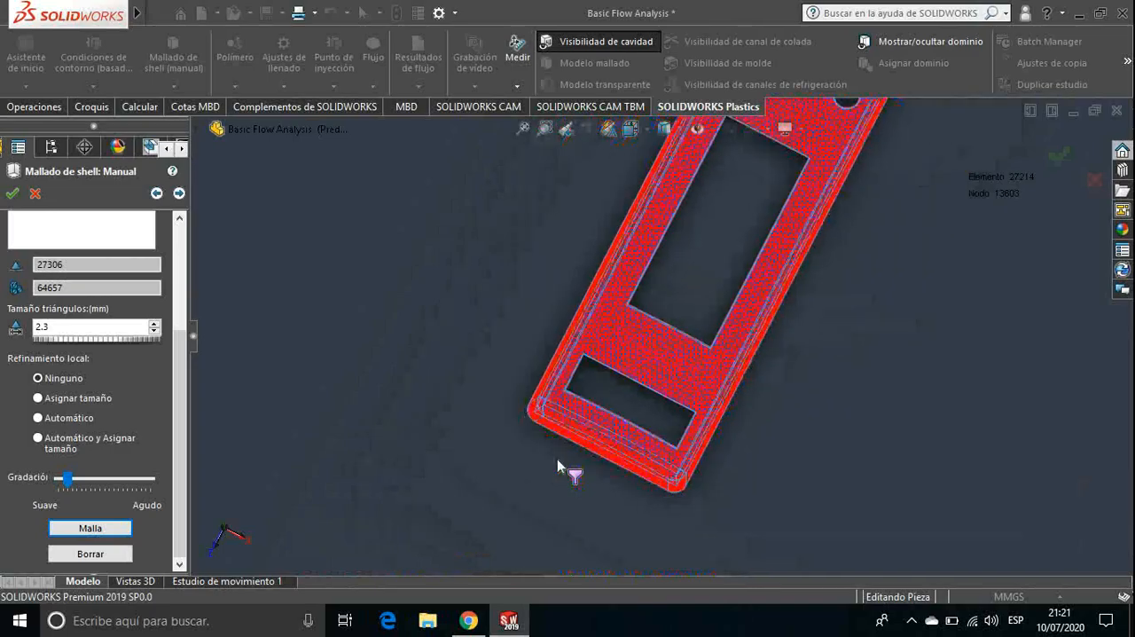
pyautogui.keyDown('ctrl'); pyautogui.moveTo(730, 323); pyautogui.dragTo(625, 462, button='middle'); pyautogui.keyUp('ctrl')
pyautogui.moveTo(802, 430); pyautogui.dragTo(565, 254, button='middle')
pyautogui.scroll(-8, 650, 241)
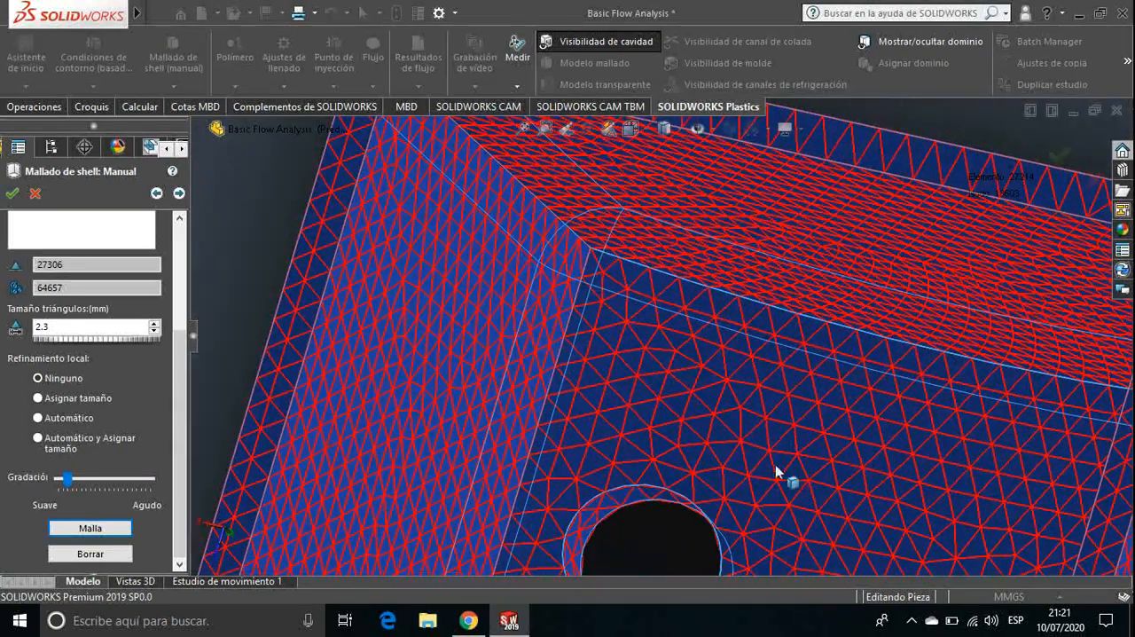
pyautogui.scroll(3, 1008, 376)
pyautogui.scroll(5, 797, 477)
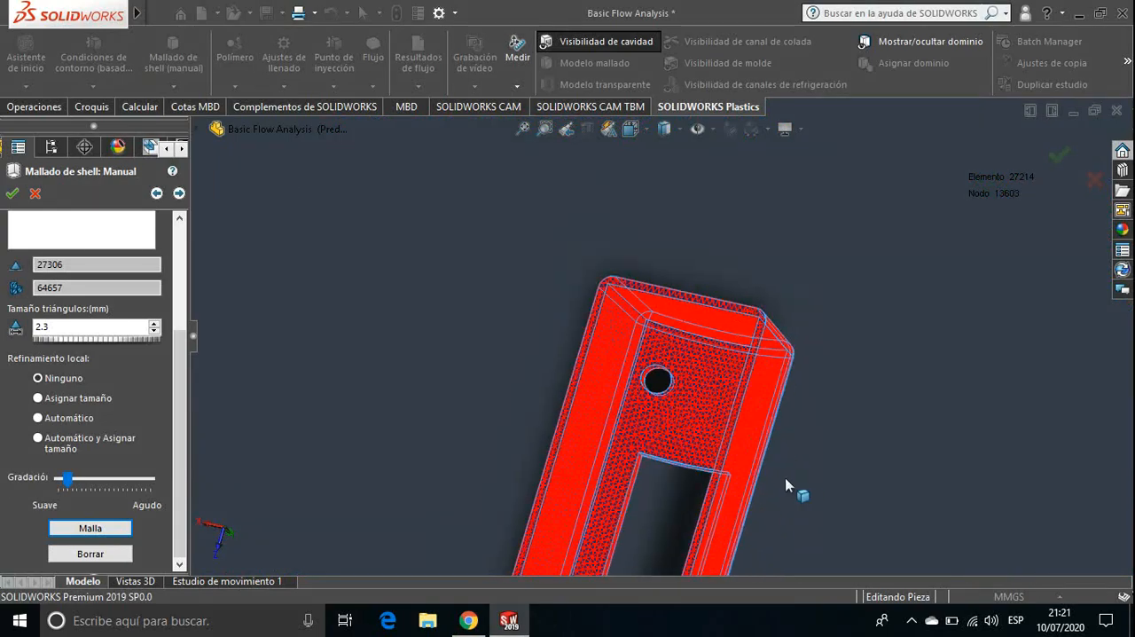
pyautogui.keyDown('ctrl'); pyautogui.moveTo(712, 478); pyautogui.dragTo(789, 273, button='middle'); pyautogui.keyUp('ctrl')
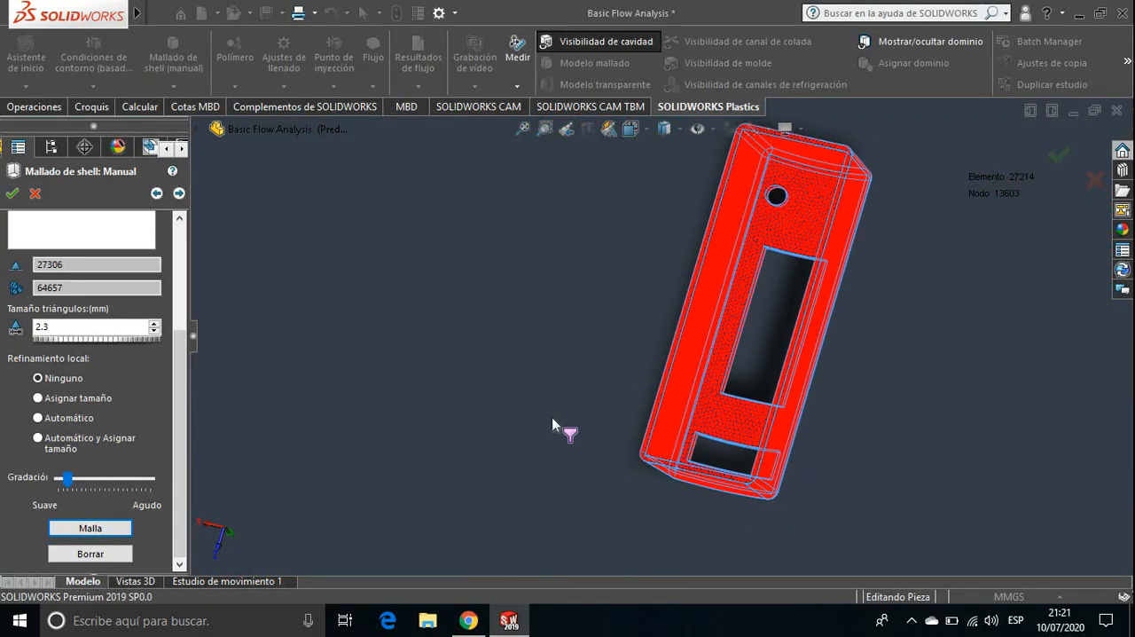
# Advance the refined mesh to its quality summary, review the mesh editing options and finish the manual shell mesh
pyautogui.click(541, 417)
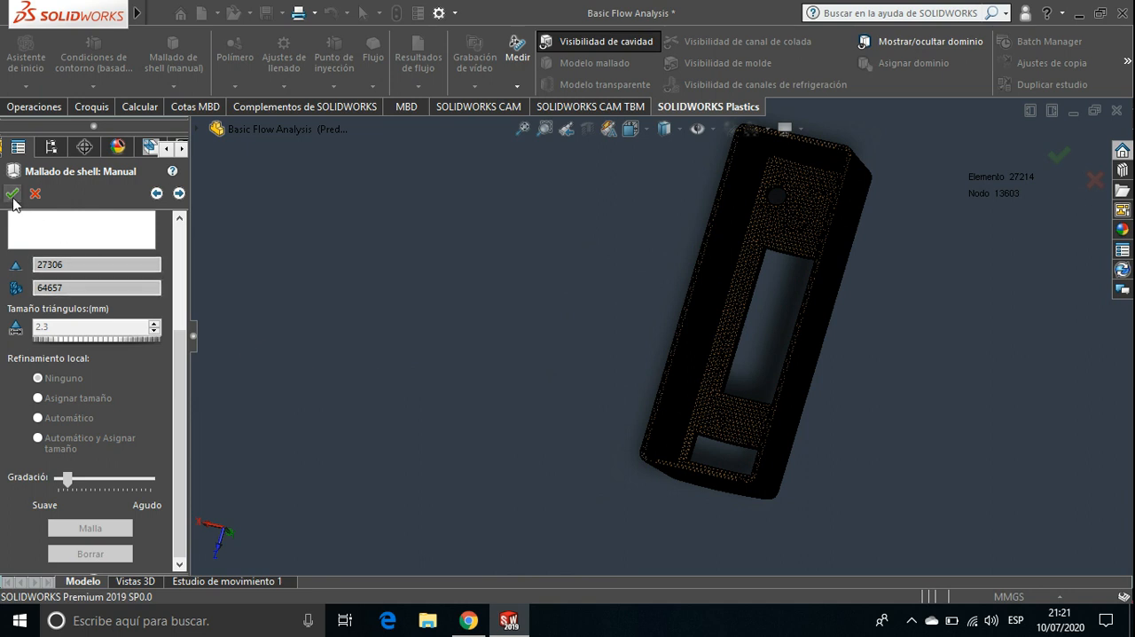
pyautogui.click(179, 194)
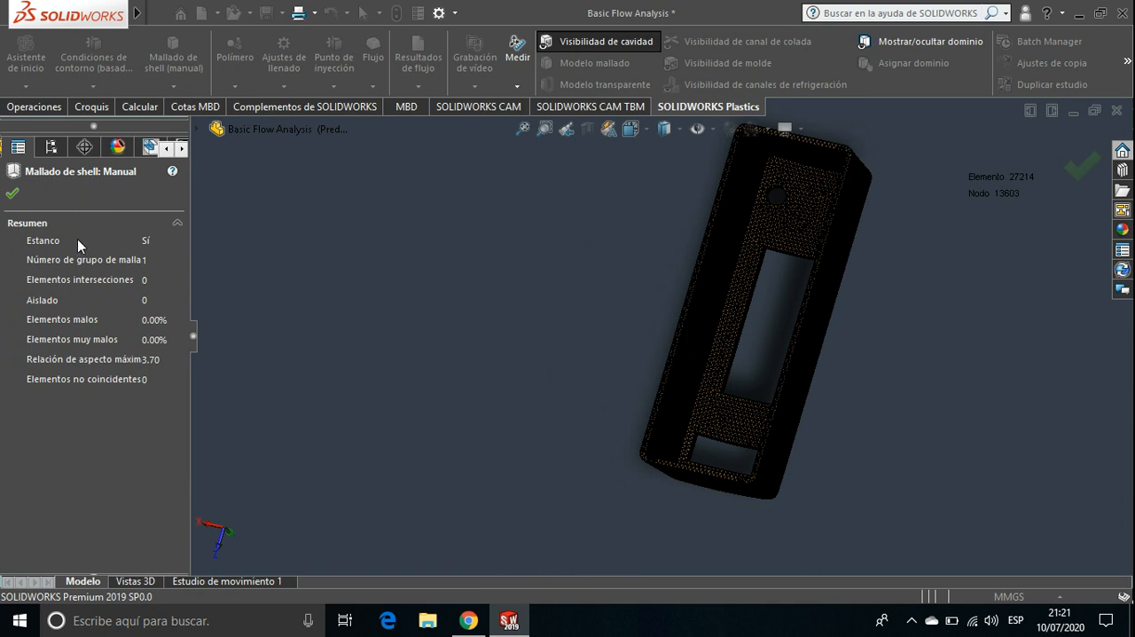
pyautogui.click(11, 193)
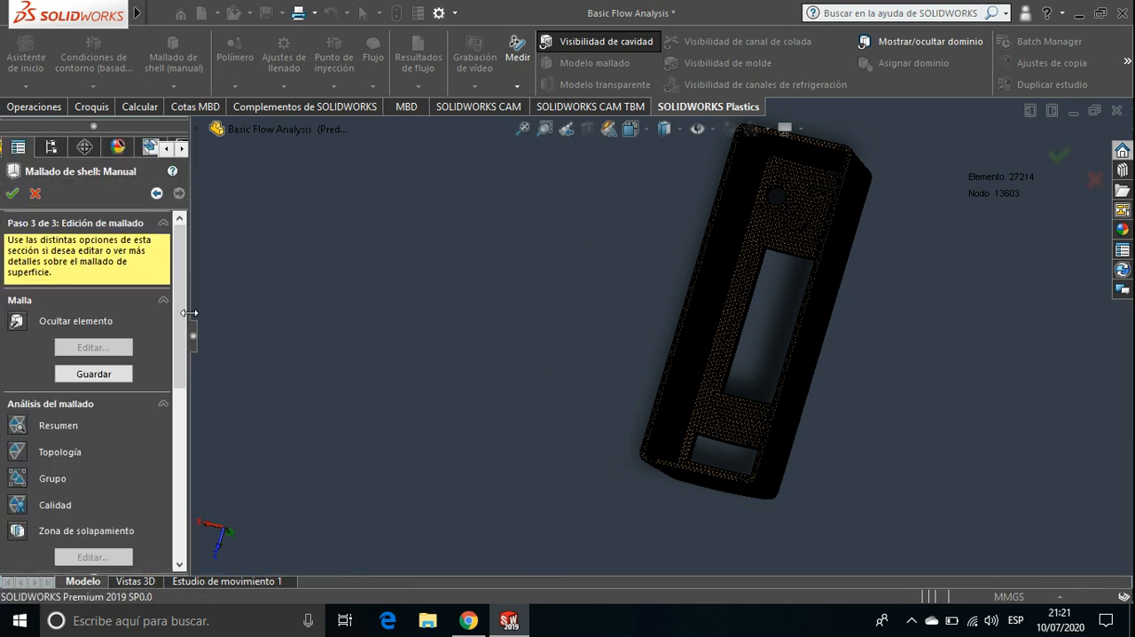
pyautogui.moveTo(182, 302); pyautogui.dragTo(188, 364)
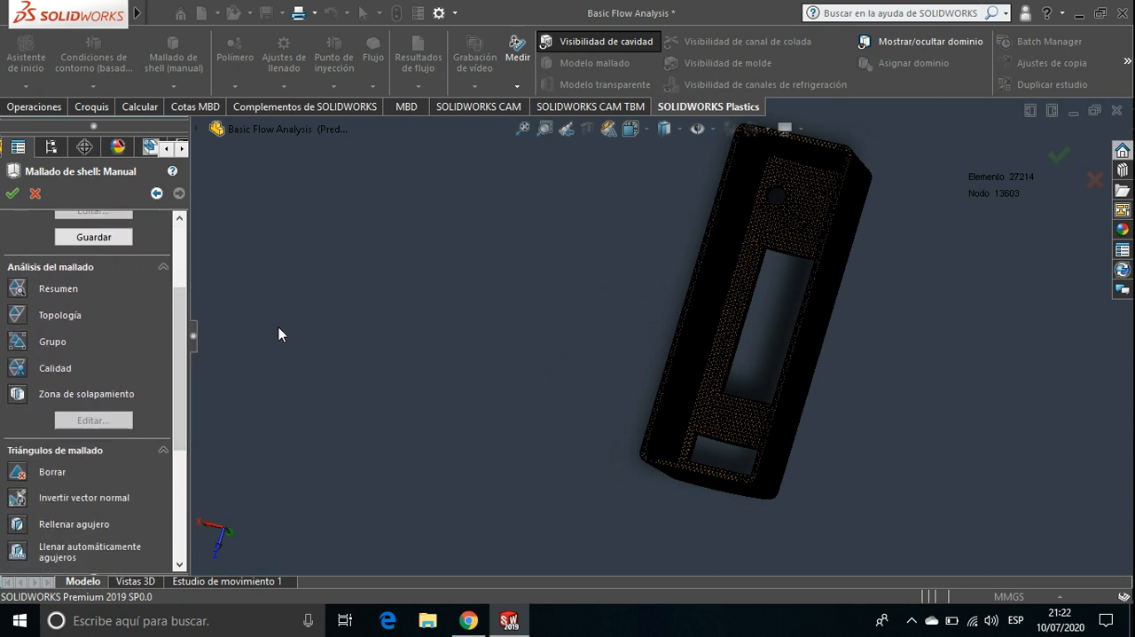
pyautogui.moveTo(182, 318); pyautogui.dragTo(183, 251)
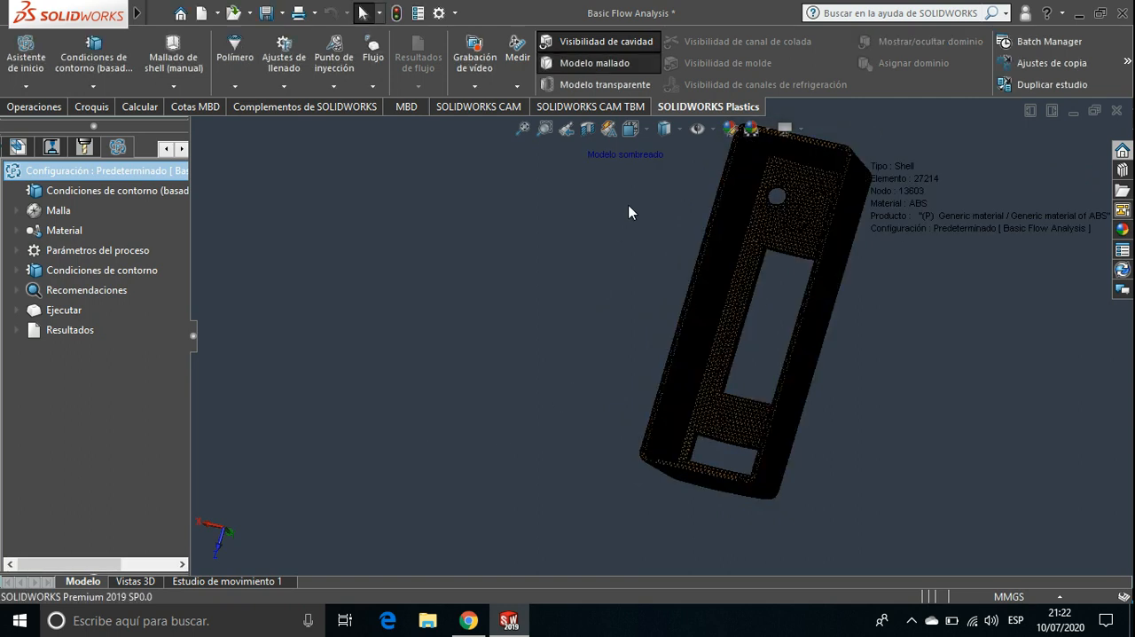
# Inspect the finished shell mesh from several sides and check the Malla entry in the study tree
pyautogui.keyDown('ctrl'); pyautogui.moveTo(630, 207); pyautogui.dragTo(427, 243, button='middle'); pyautogui.keyUp('ctrl')
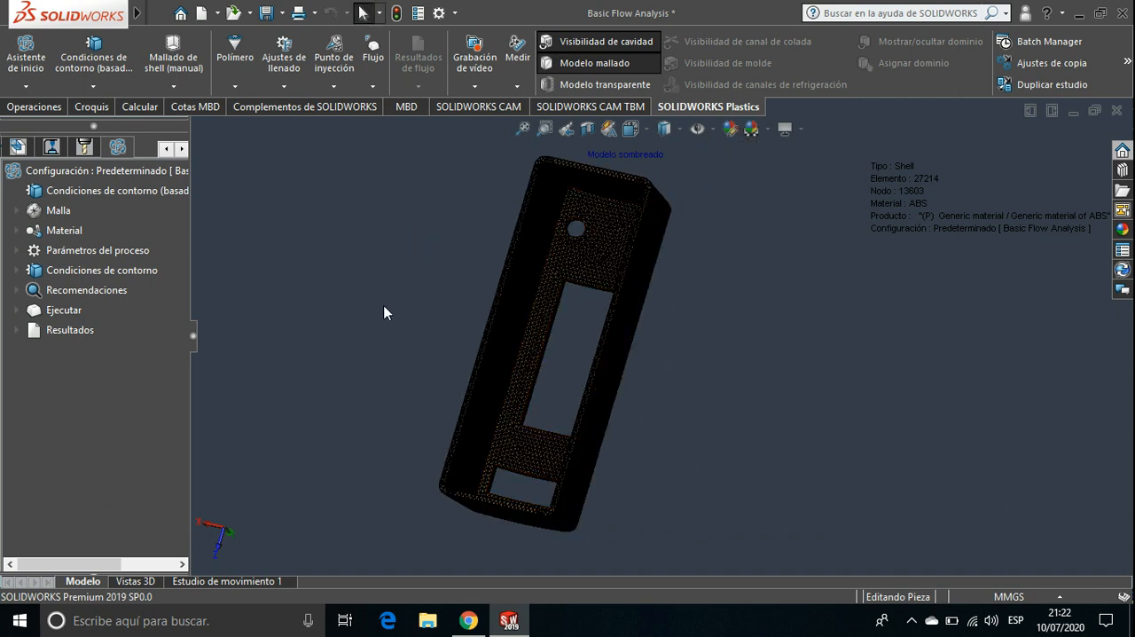
pyautogui.moveTo(411, 196); pyautogui.dragTo(682, 458, button='middle')
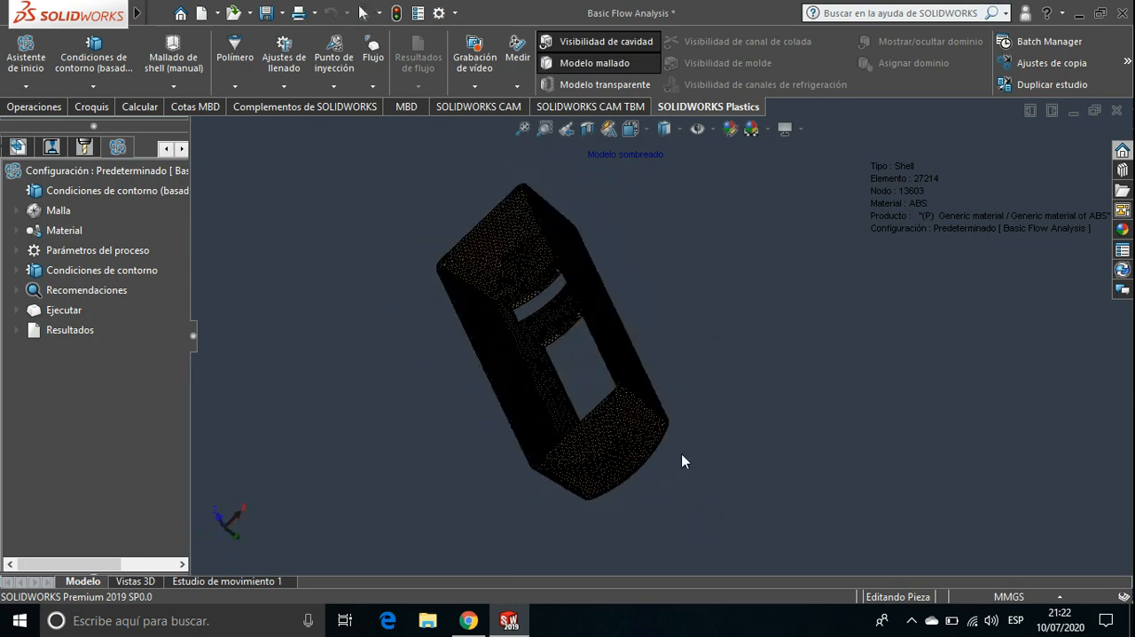
pyautogui.moveTo(545, 251); pyautogui.dragTo(403, 149, button='middle')
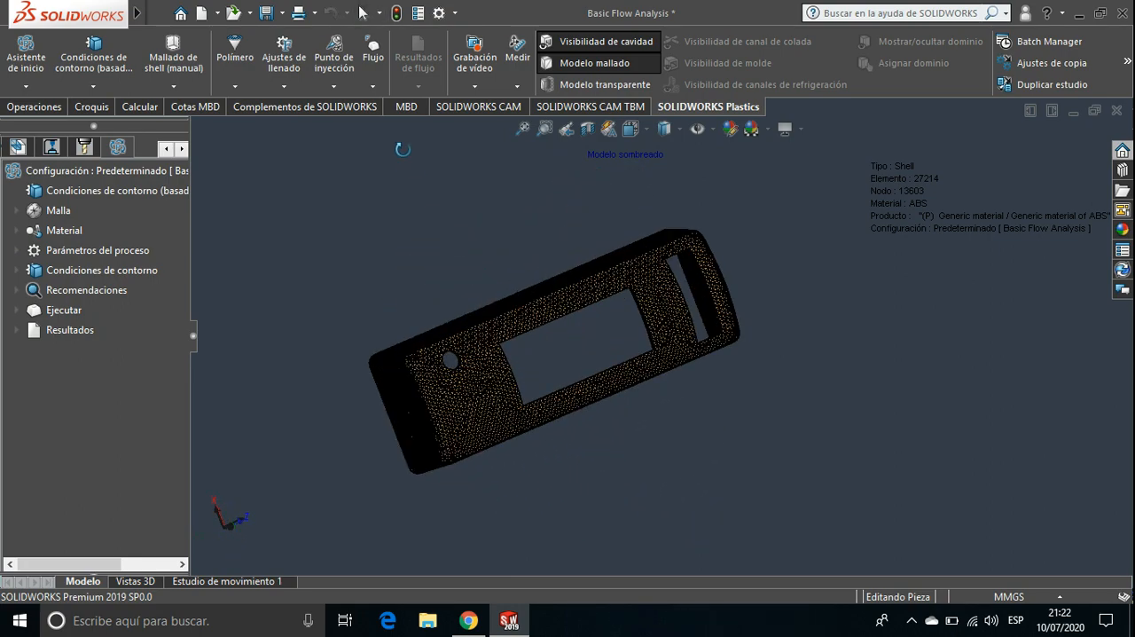
pyautogui.moveTo(466, 261); pyautogui.dragTo(440, 313, button='middle')
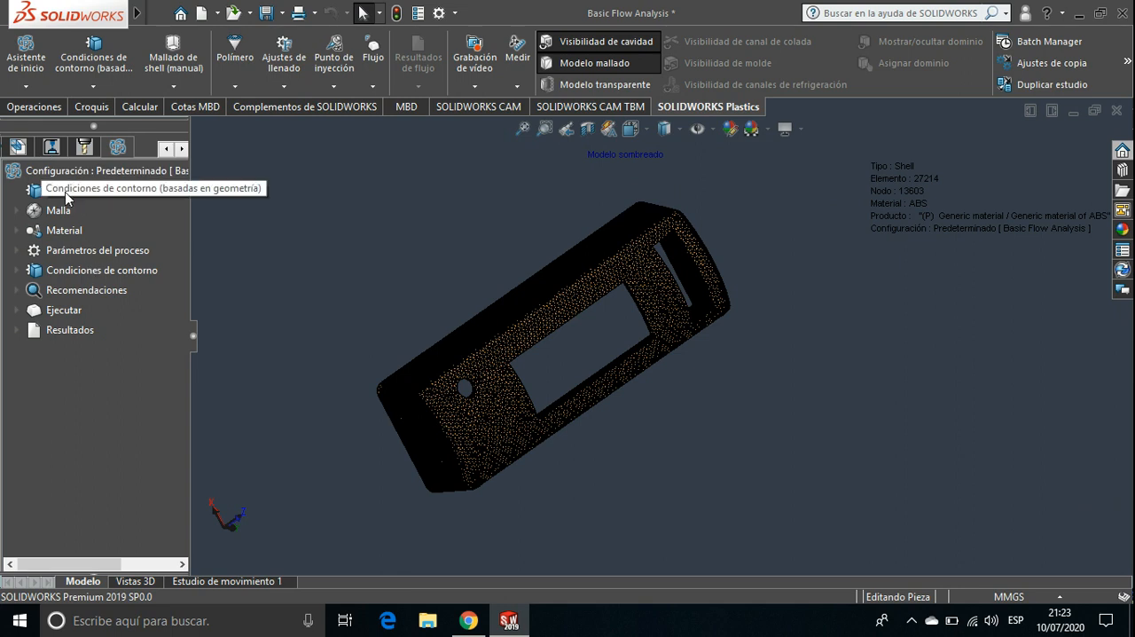
pyautogui.click(17, 212)
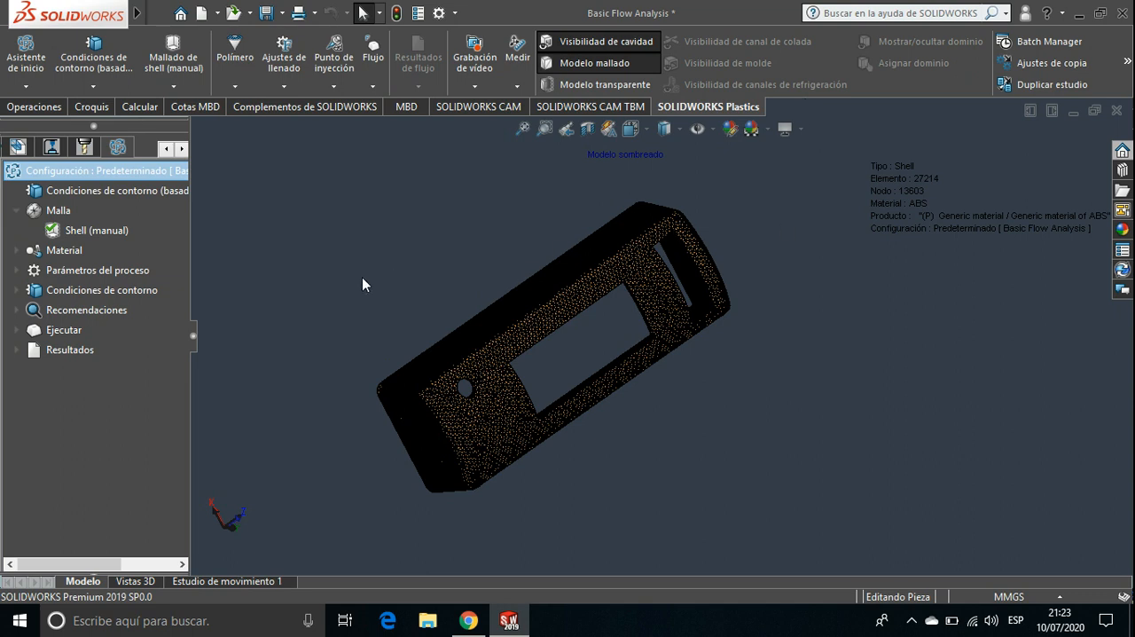
pyautogui.keyDown('ctrl'); pyautogui.moveTo(363, 281); pyautogui.dragTo(449, 312, button='middle'); pyautogui.keyUp('ctrl')
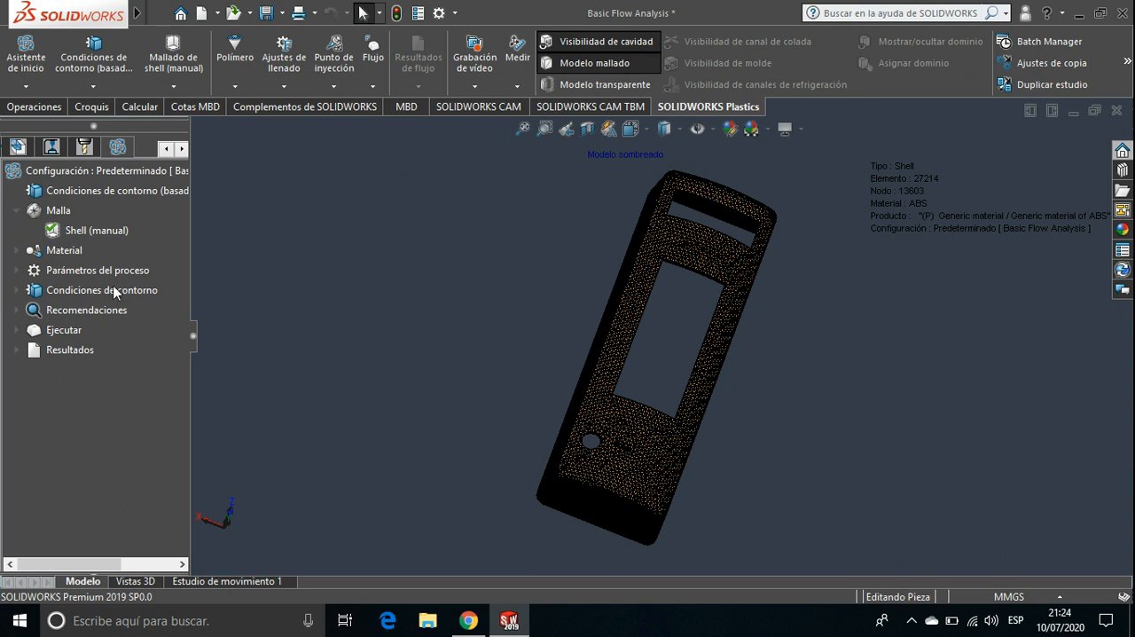
# Open the polymer database for the cavity, compare the user-defined and default databases, and leave the default one displayed
pyautogui.click(19, 254)
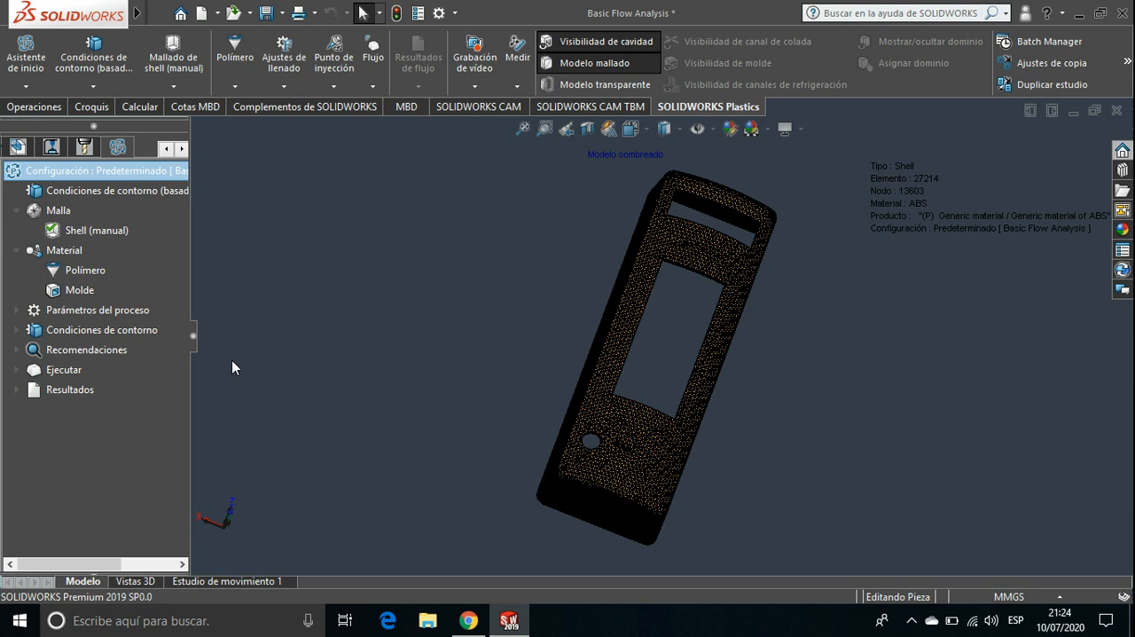
pyautogui.rightClick(90, 275)
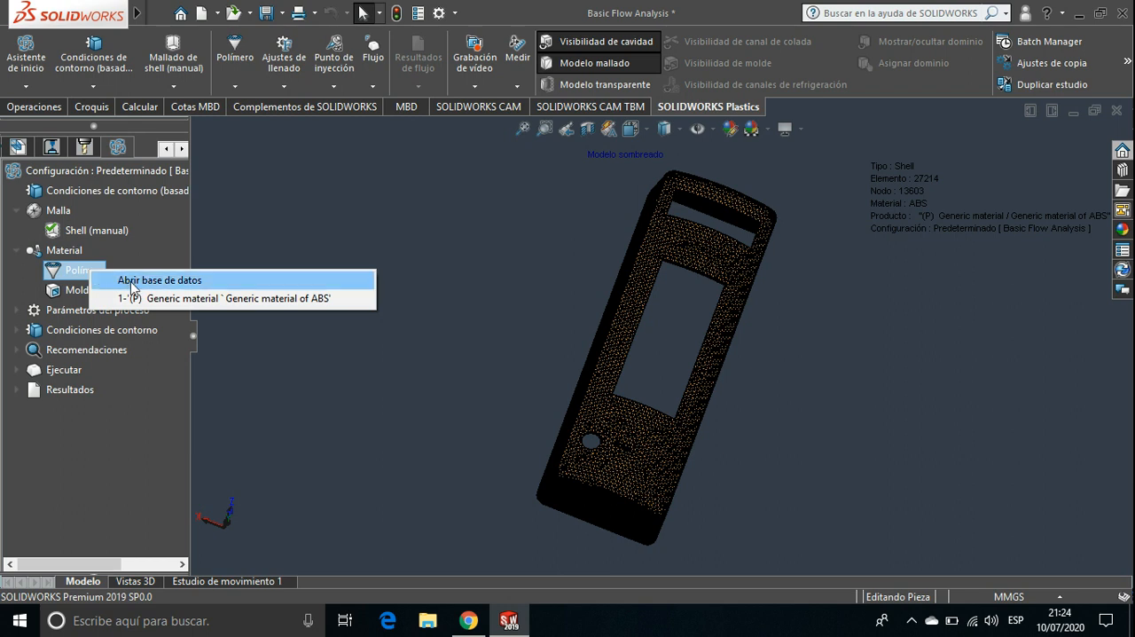
pyautogui.click(131, 281)
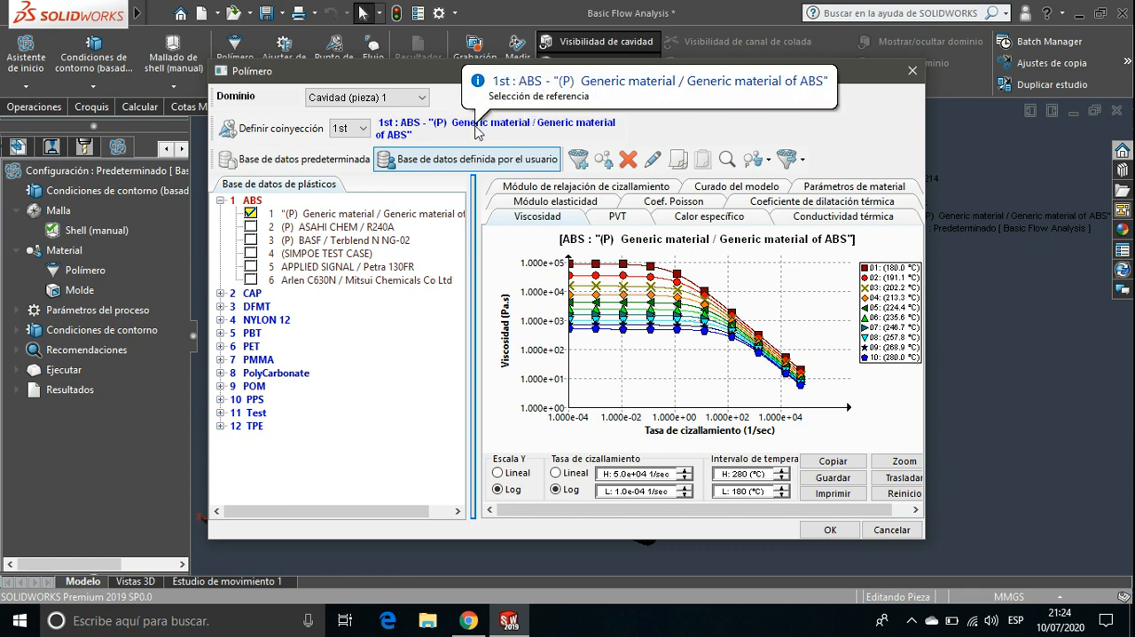
pyautogui.click(347, 164)
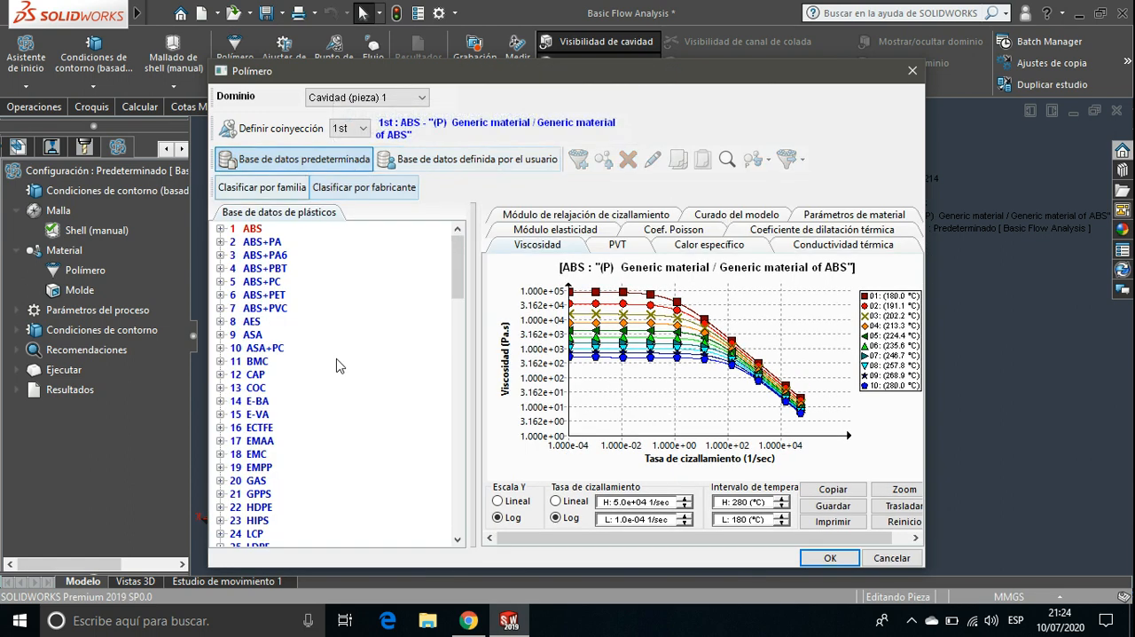
pyautogui.click(468, 158)
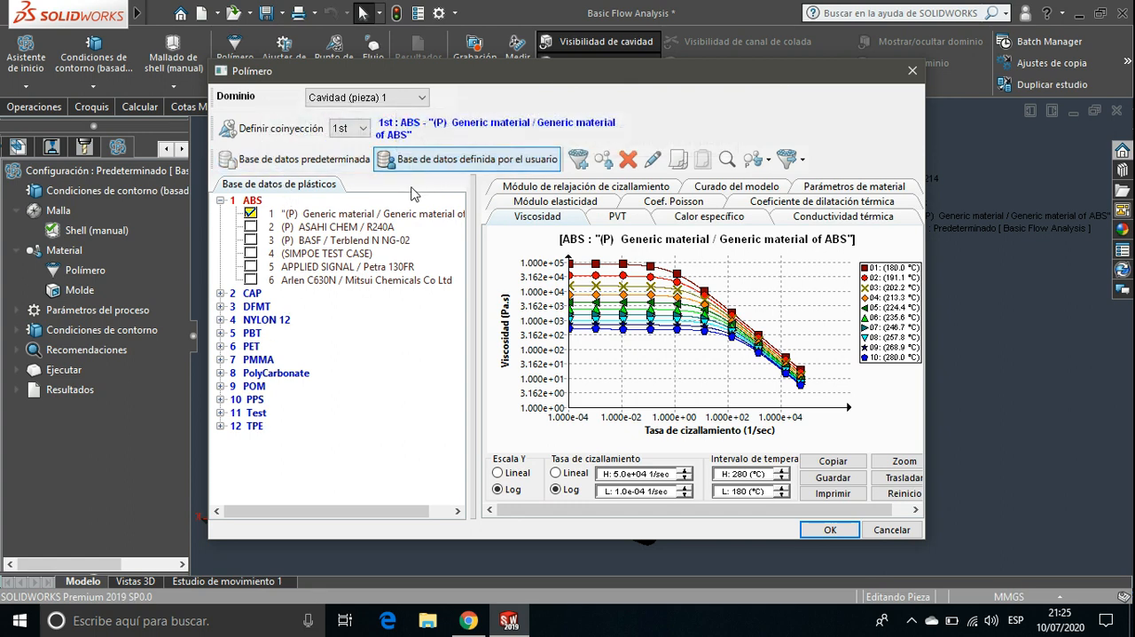
pyautogui.click(324, 168)
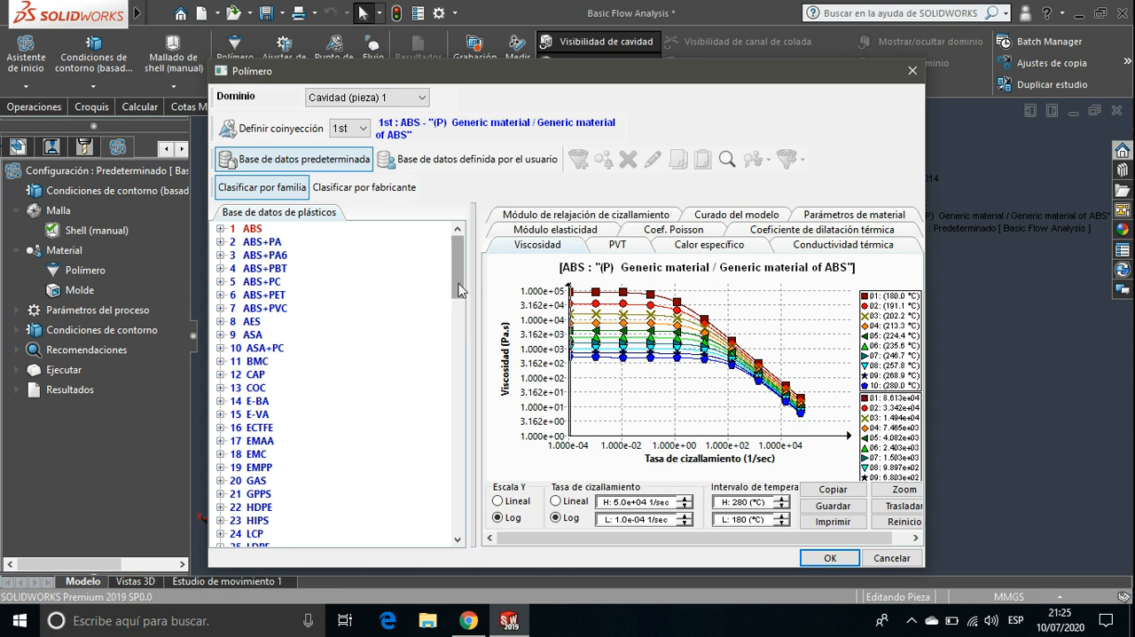
# Browse the default plastics database sorted by family to its end and look through the PVDF grades
pyautogui.moveTo(458, 291); pyautogui.dragTo(468, 532)
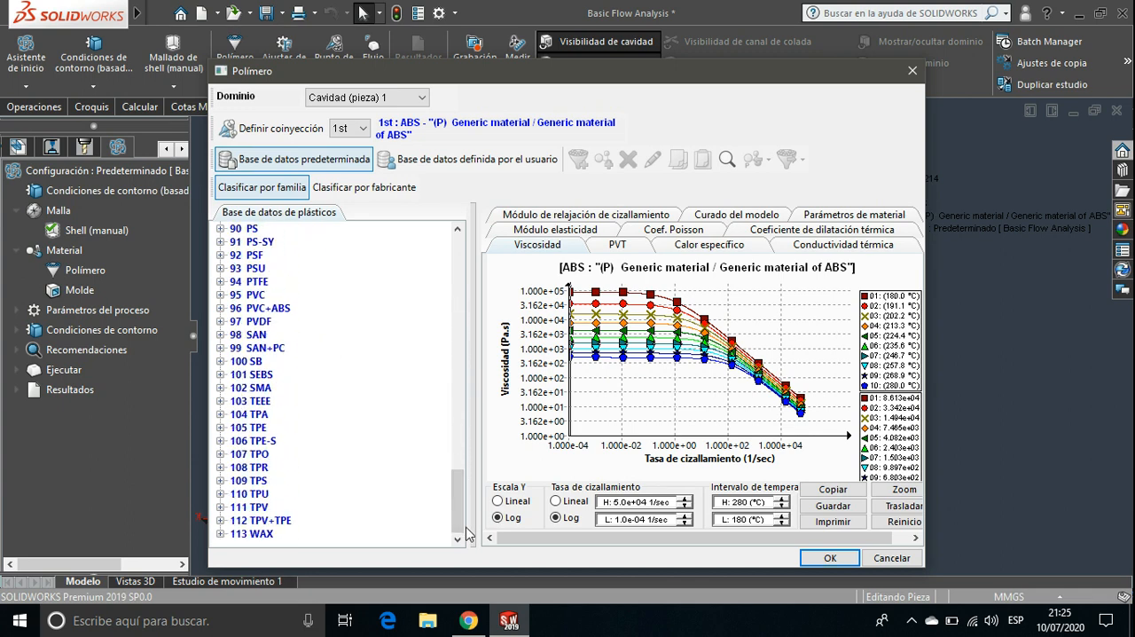
pyautogui.click(221, 323)
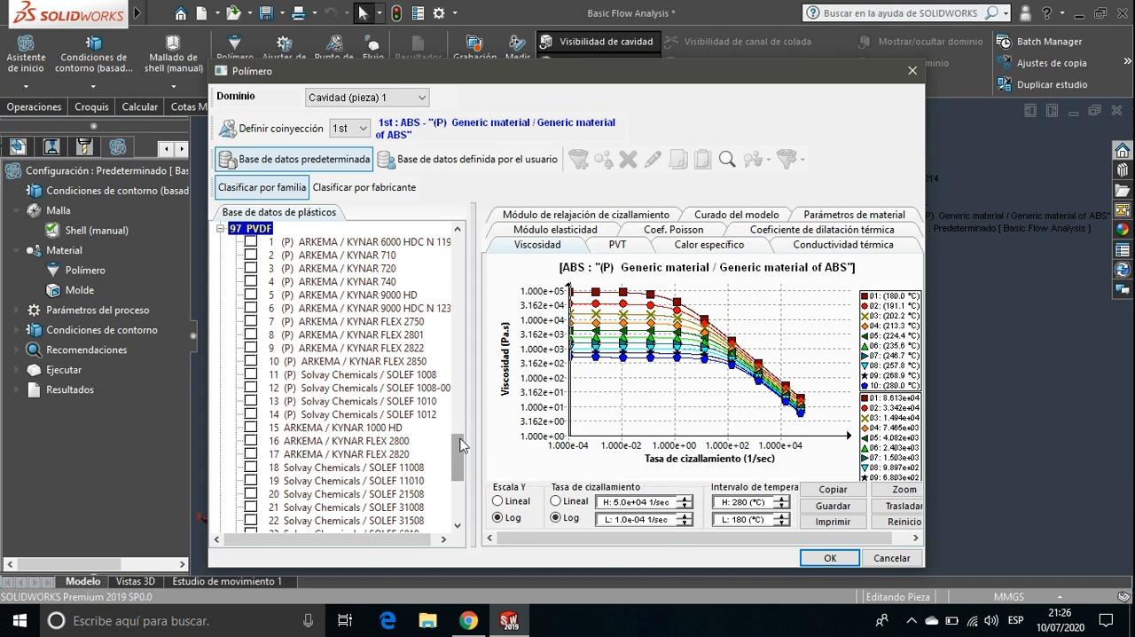
pyautogui.scroll(6, 460, 419)
pyautogui.click(220, 455)
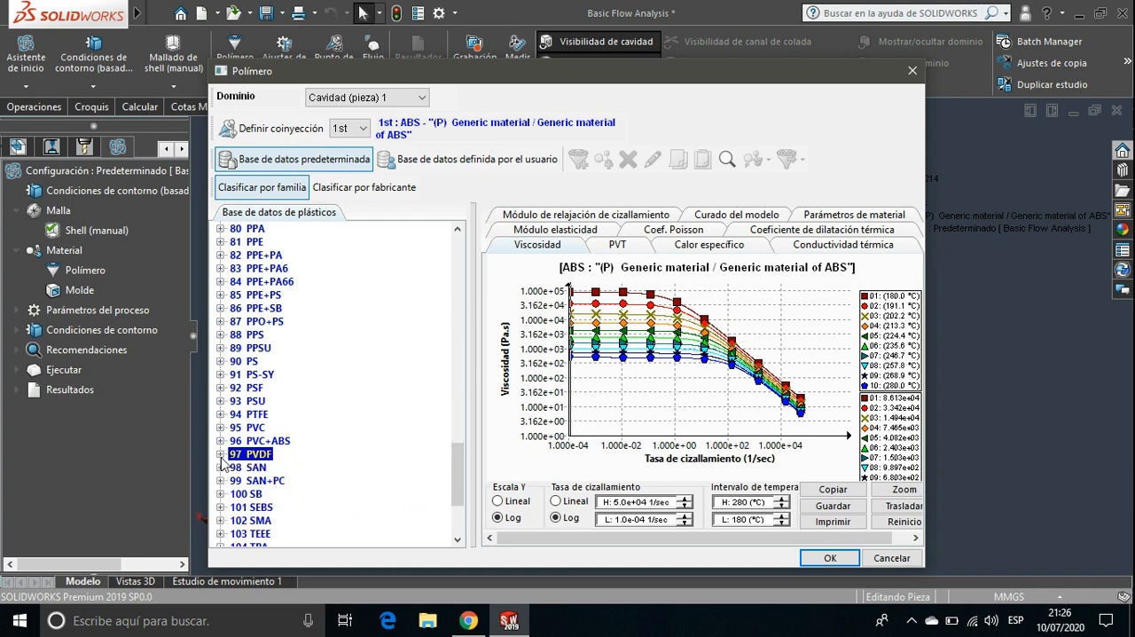
pyautogui.scroll(5, 458, 416)
pyautogui.moveTo(459, 416); pyautogui.dragTo(459, 250)
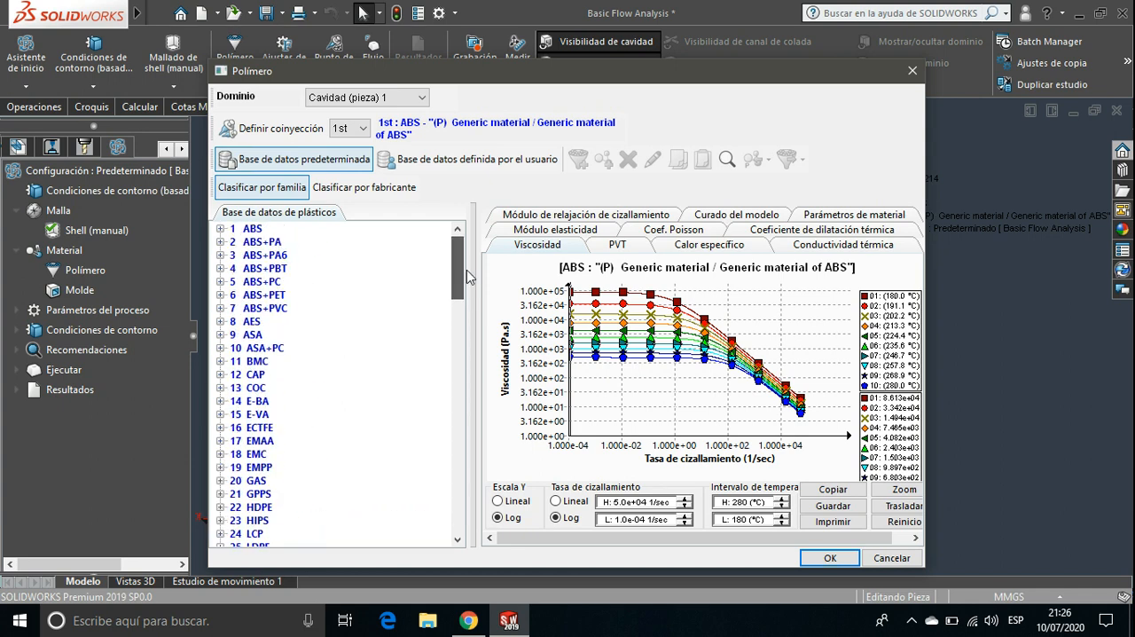
# Sort the default plastics database by manufacturer and look through the whole manufacturer list
pyautogui.click(363, 191)
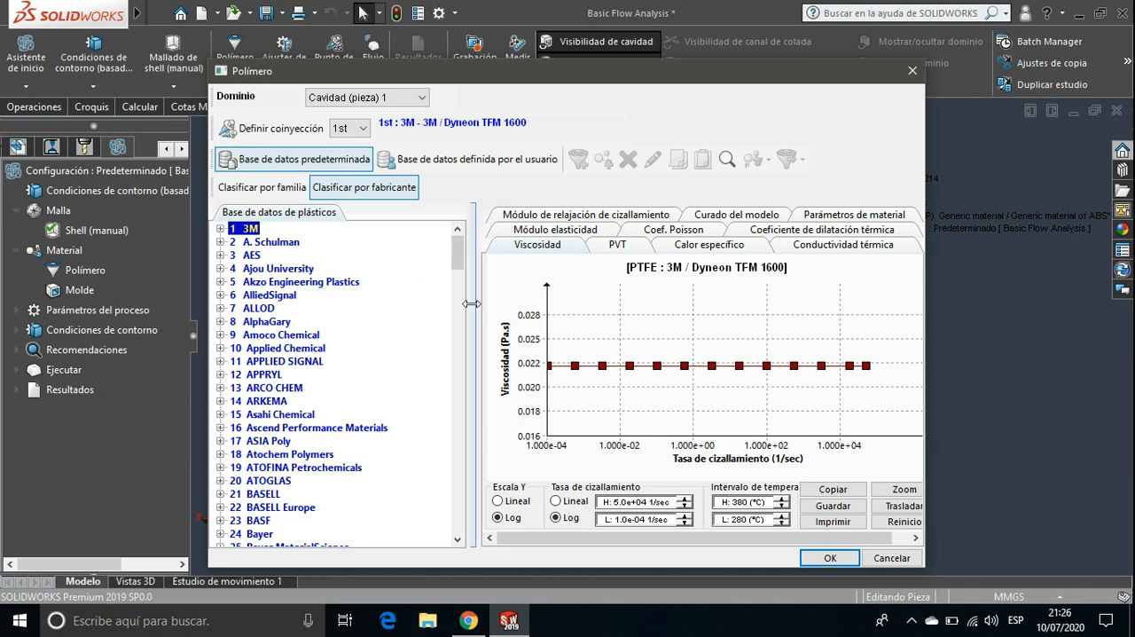
pyautogui.moveTo(460, 268); pyautogui.dragTo(460, 538)
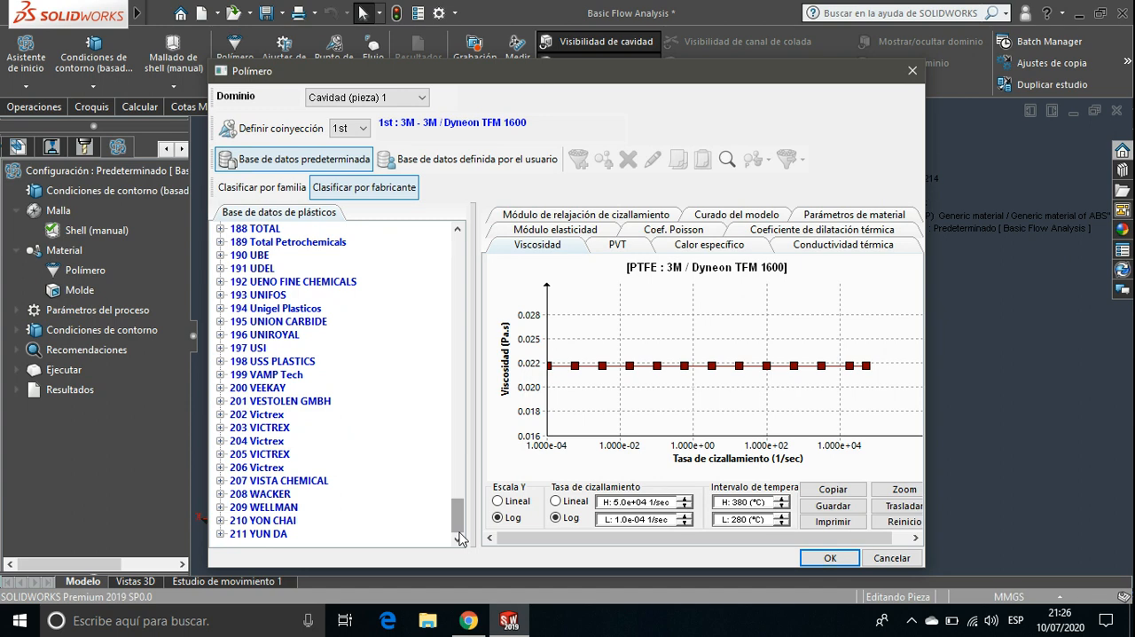
pyautogui.moveTo(457, 524); pyautogui.dragTo(463, 262)
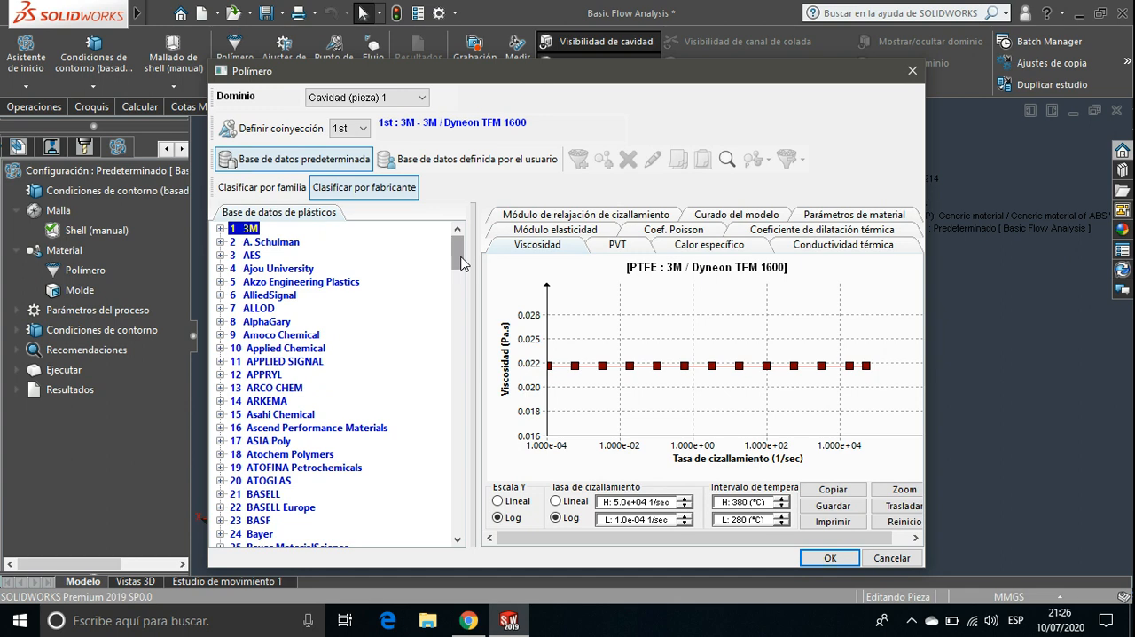
# Switch to the user-defined database, widen the dialog and plastics list, and select (P) BASF / Terblend N NG-02 under ABS
pyautogui.click(436, 160)
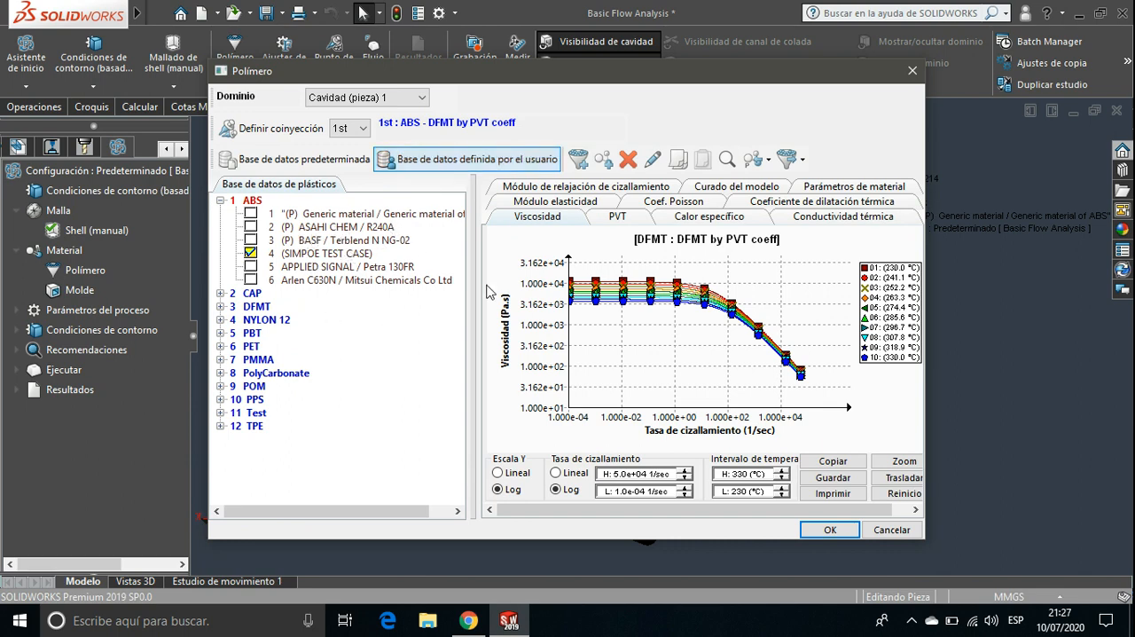
pyautogui.moveTo(473, 287); pyautogui.dragTo(492, 294)
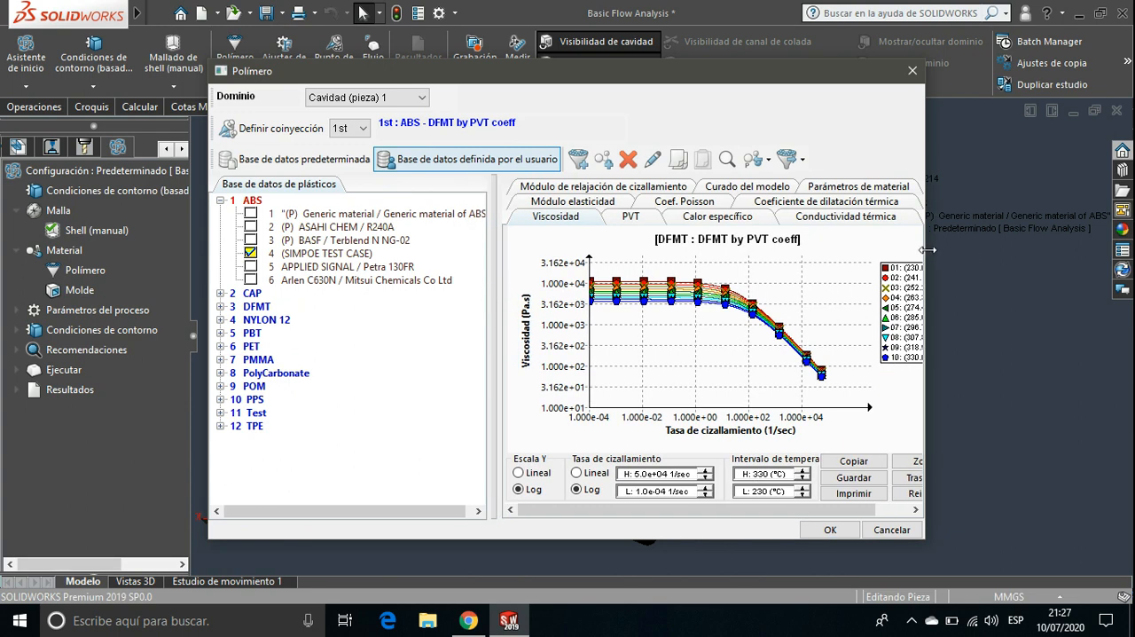
pyautogui.moveTo(927, 250); pyautogui.dragTo(1019, 254)
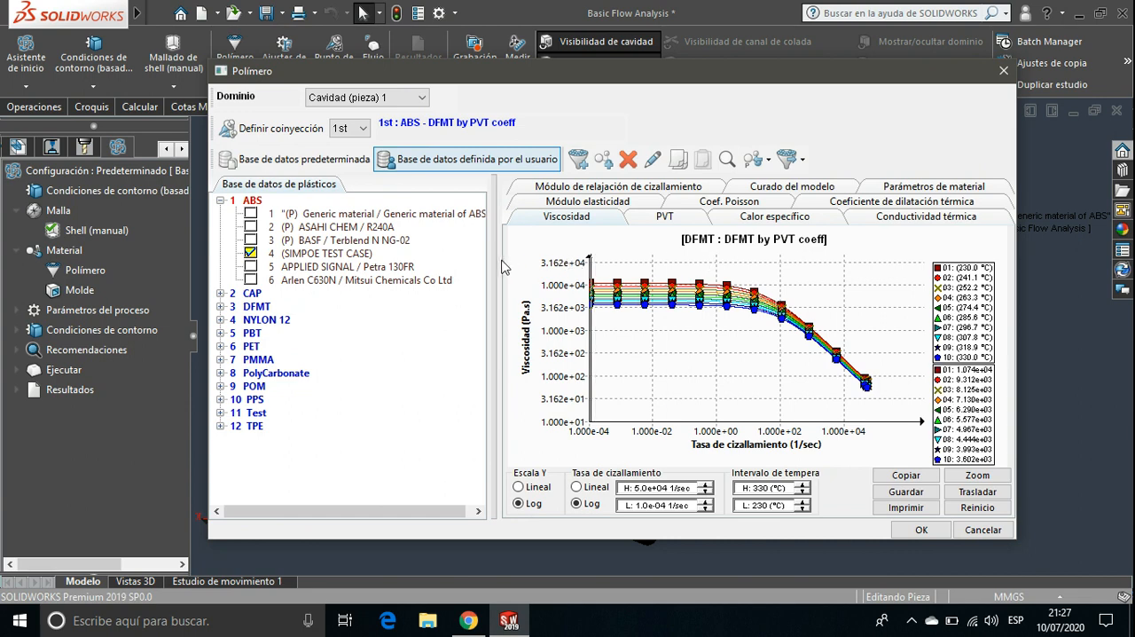
pyautogui.moveTo(494, 259); pyautogui.dragTo(508, 258)
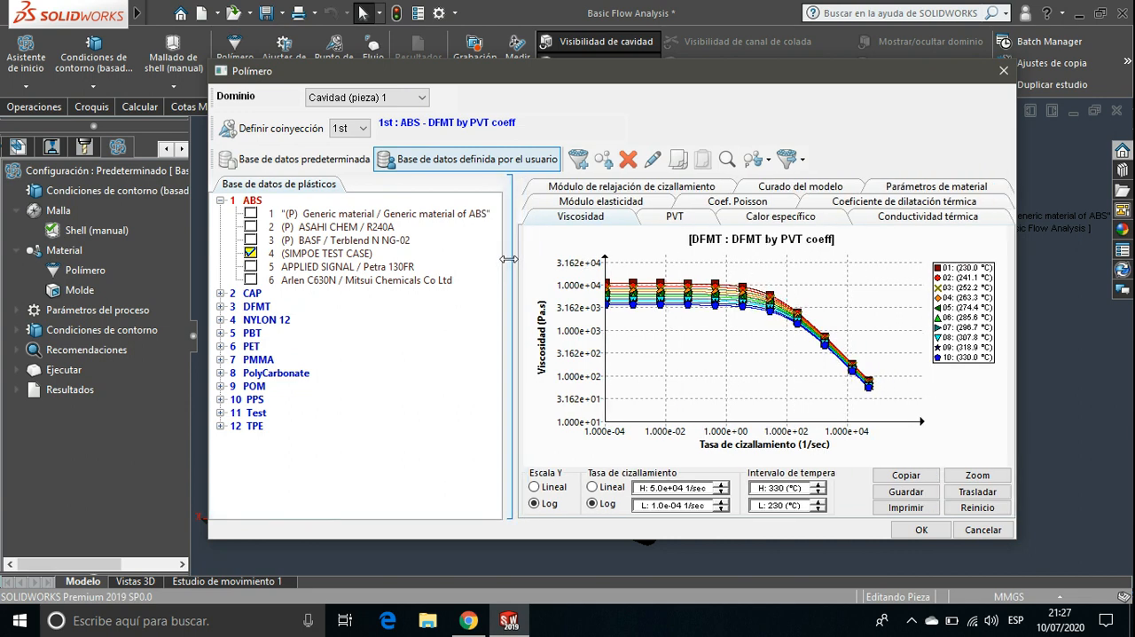
pyautogui.click(250, 214)
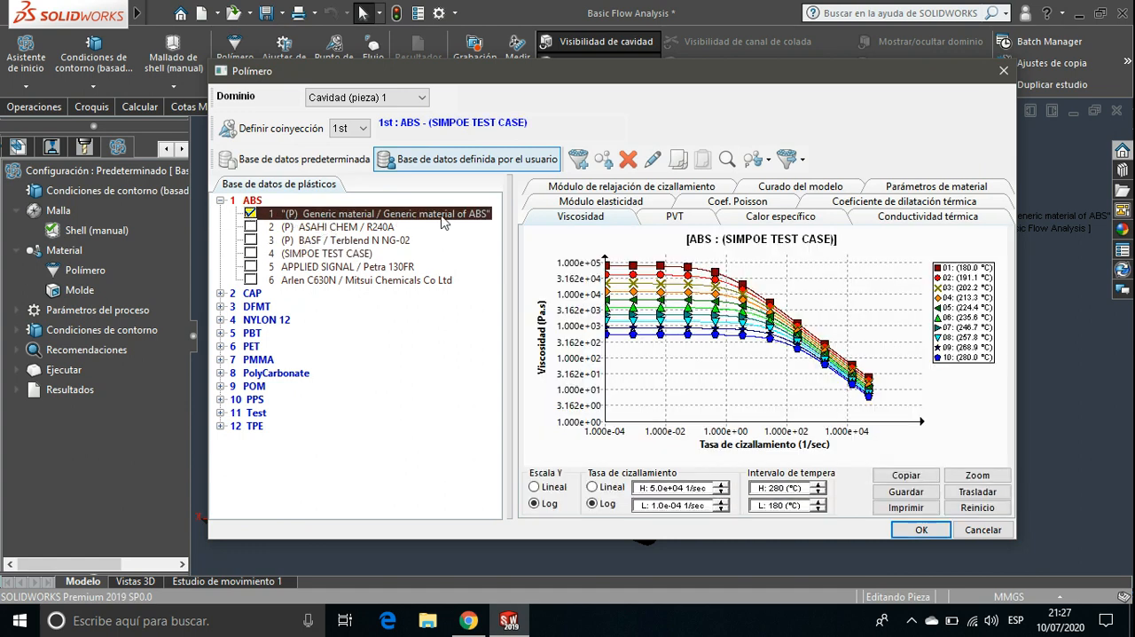
pyautogui.click(251, 240)
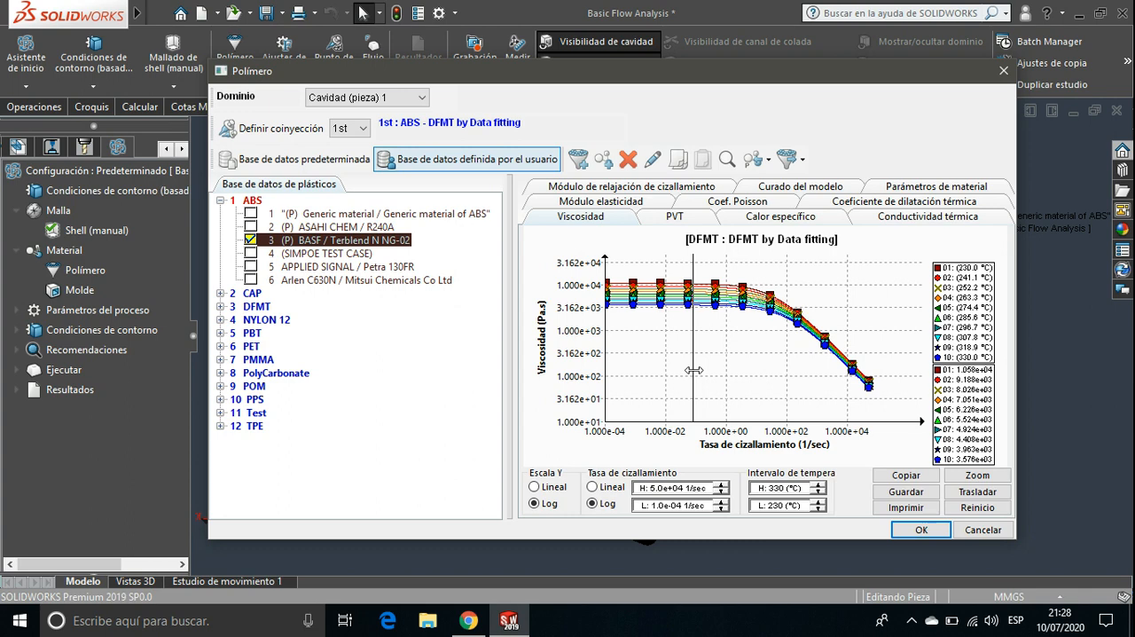
# Review the selected polymer's viscosity, specific heat, thermal conductivity, elastic modulus, thermal expansion and shear relaxation modulus data
pyautogui.click(579, 218)
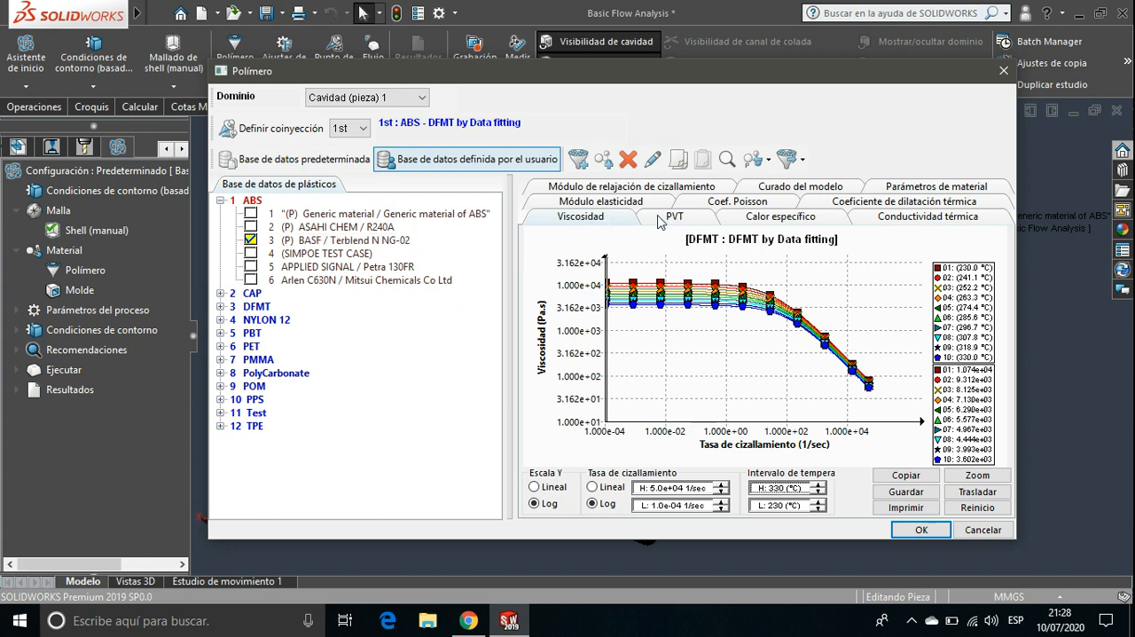
pyautogui.click(769, 221)
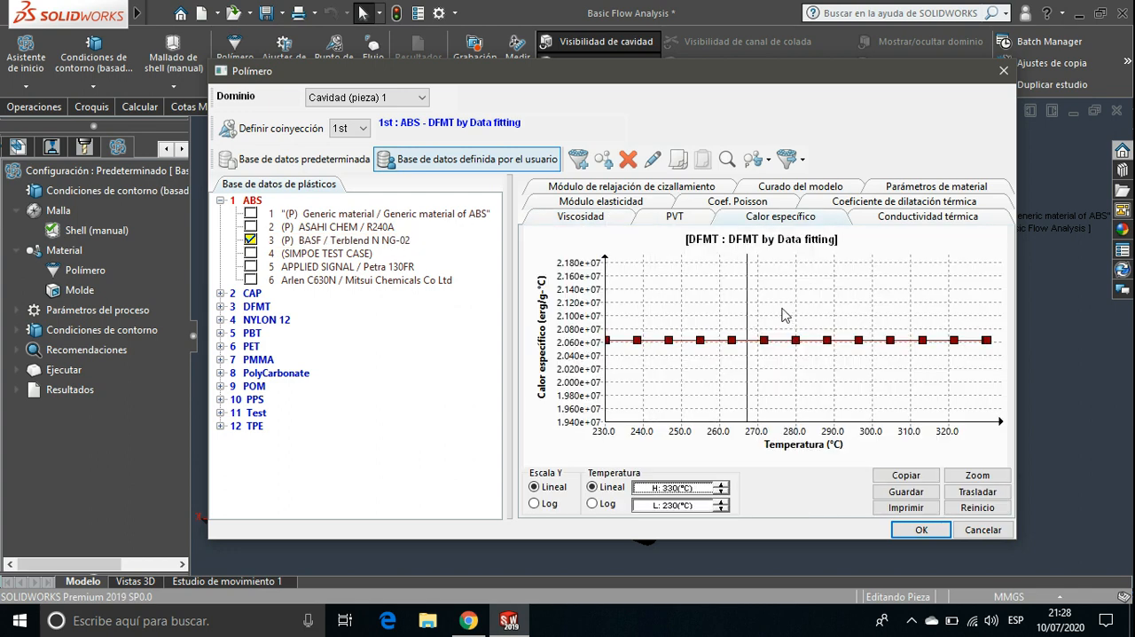
pyautogui.click(917, 226)
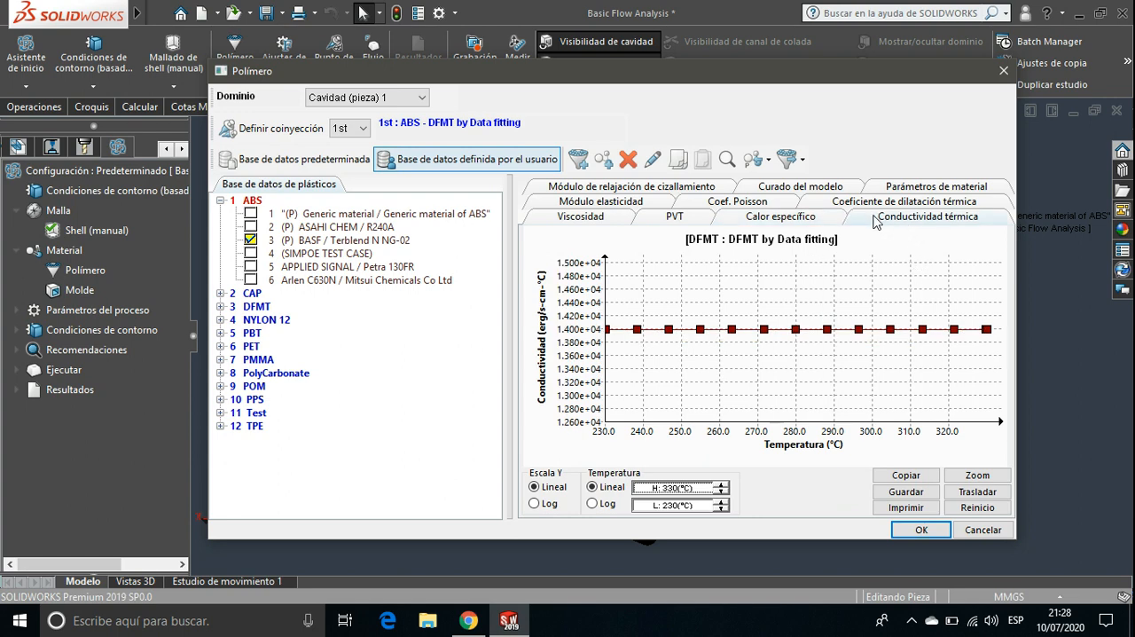
pyautogui.click(625, 203)
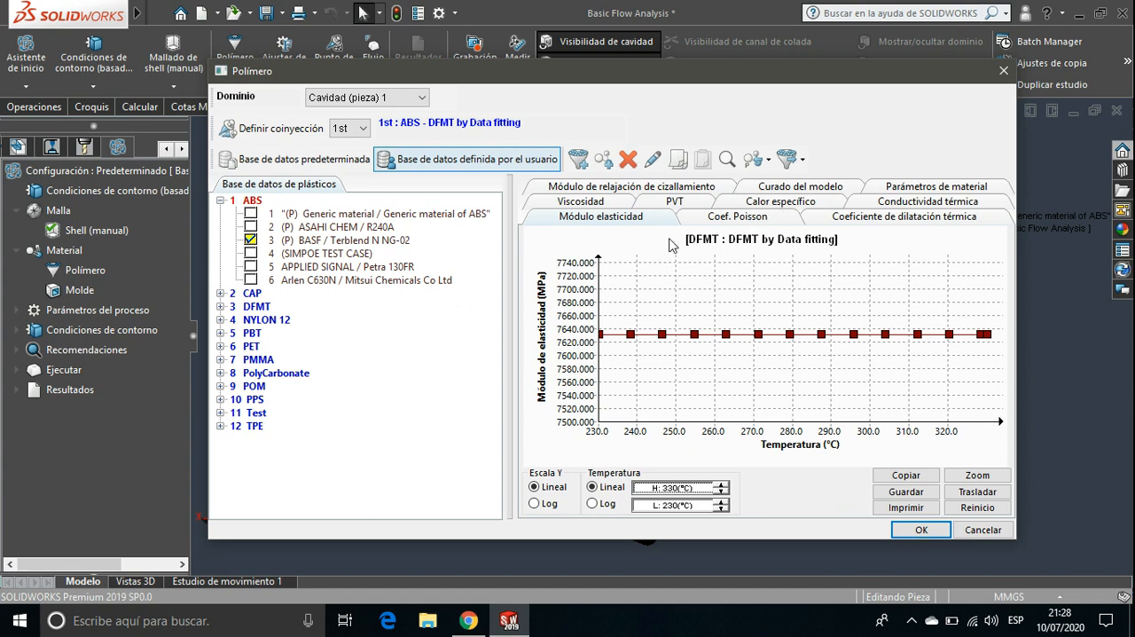
pyautogui.click(847, 224)
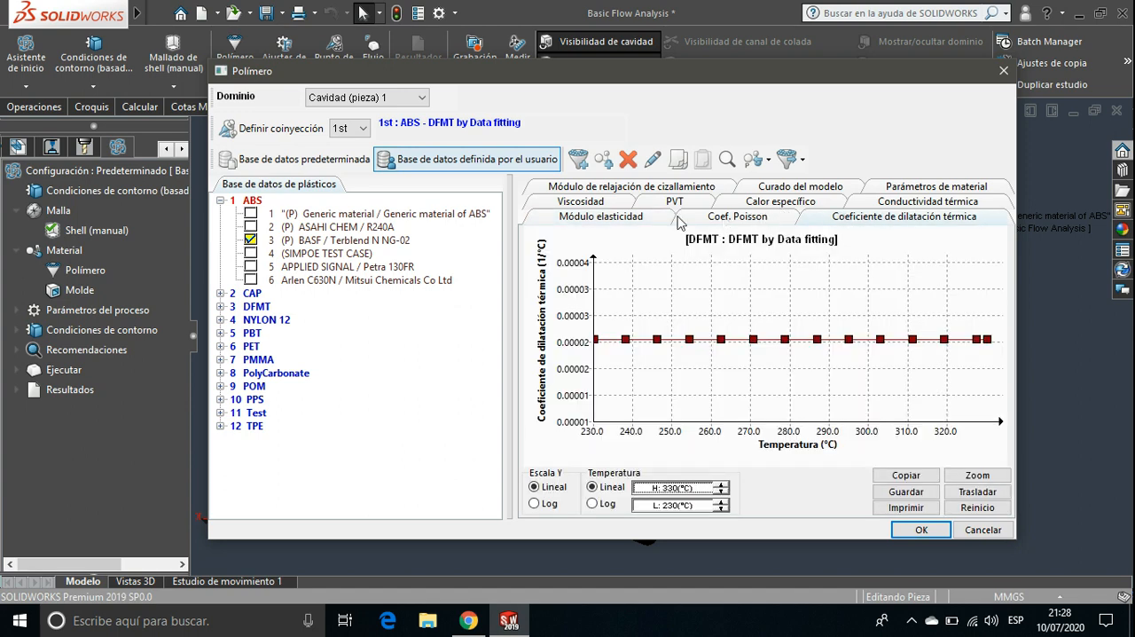
pyautogui.click(643, 190)
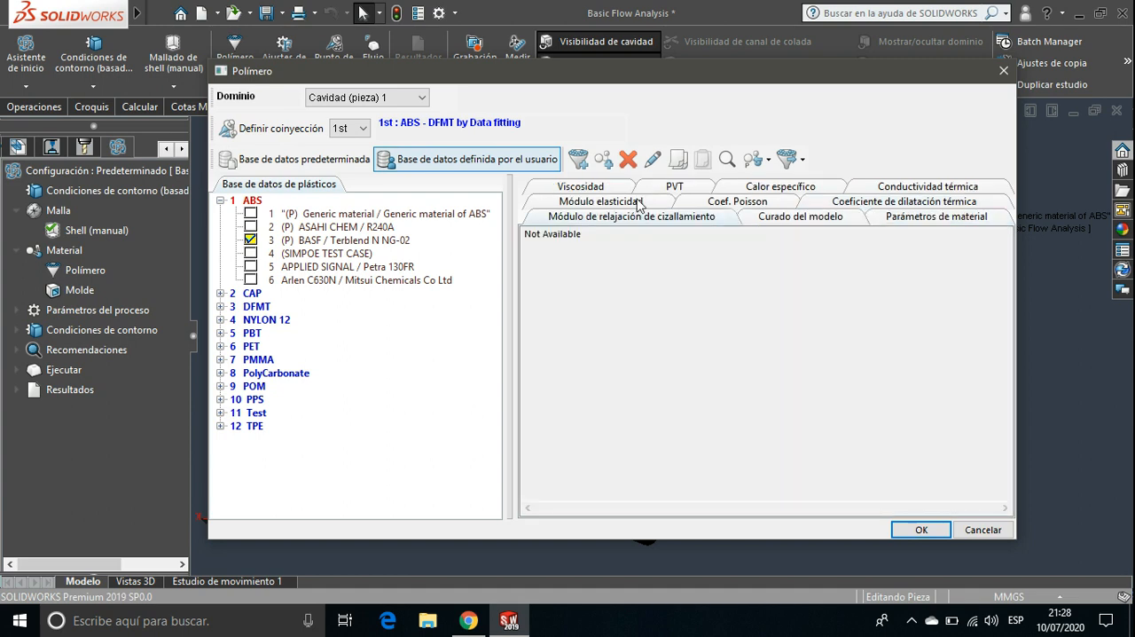
# Show the selected polymer's material parameters and enlarge the dialog and name column until the entries are fully readable
pyautogui.click(894, 224)
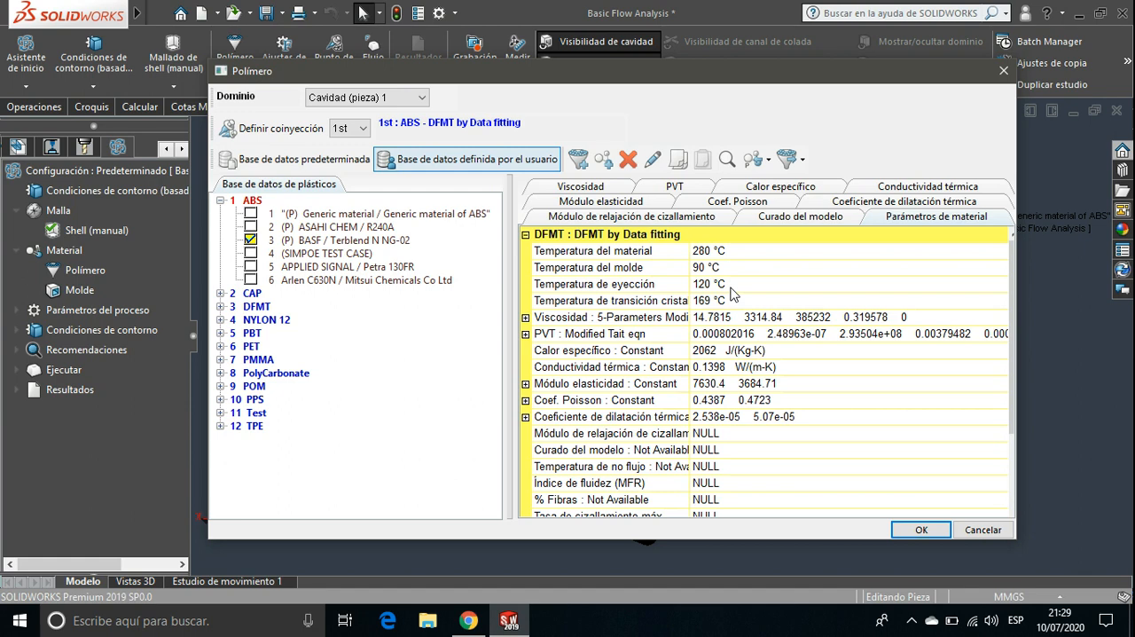
pyautogui.moveTo(689, 286); pyautogui.dragTo(769, 287)
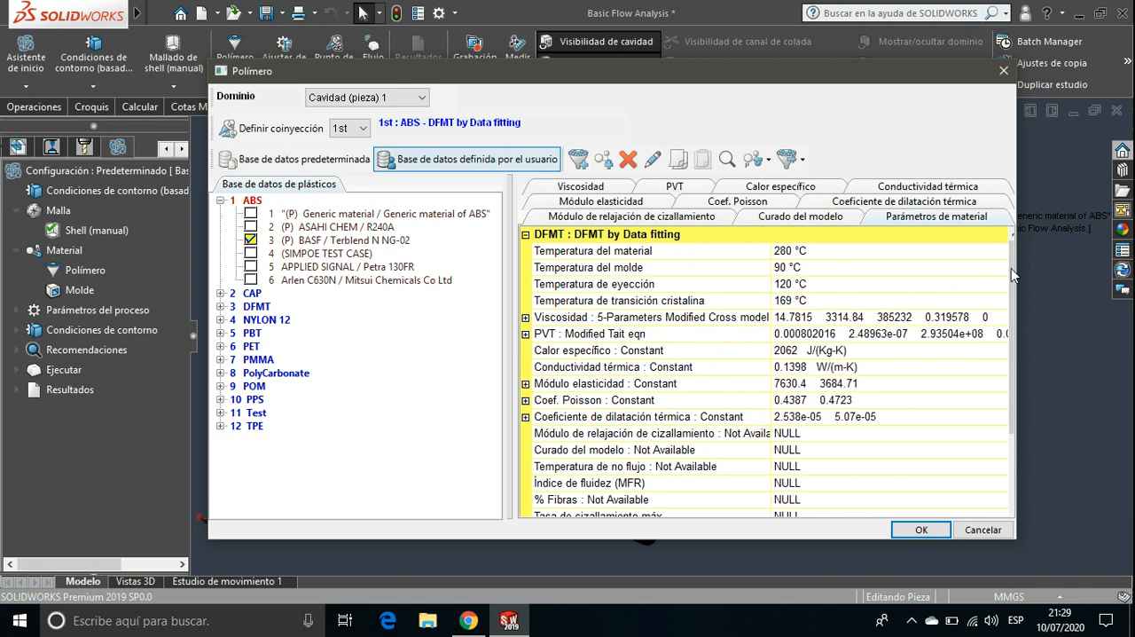
pyautogui.moveTo(1018, 271); pyautogui.dragTo(1098, 270)
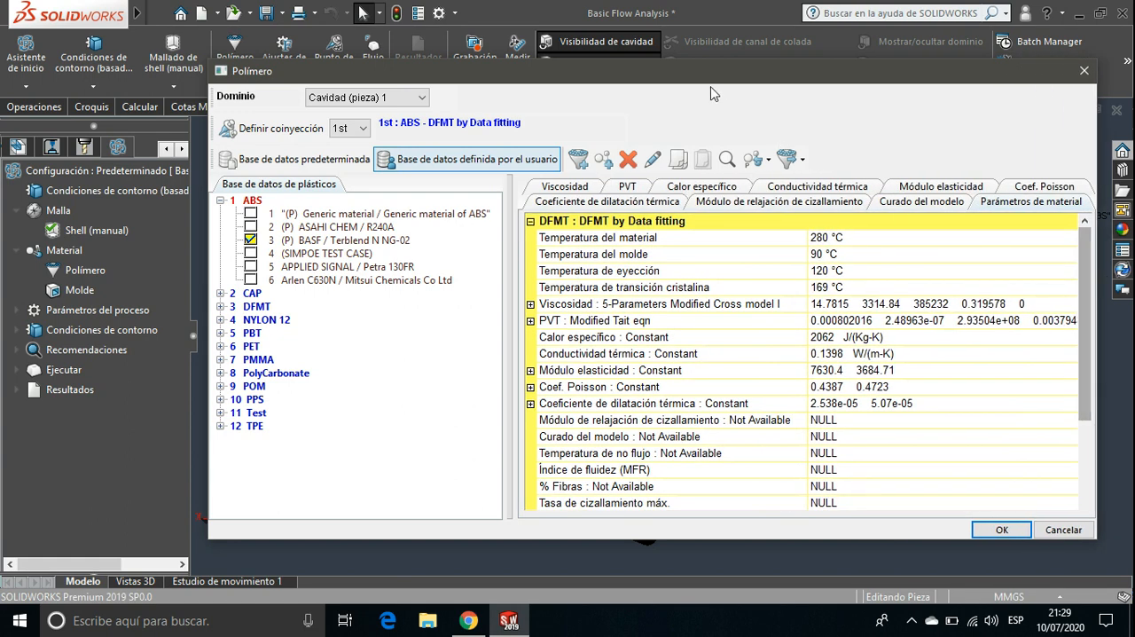
pyautogui.moveTo(688, 81); pyautogui.dragTo(559, 64)
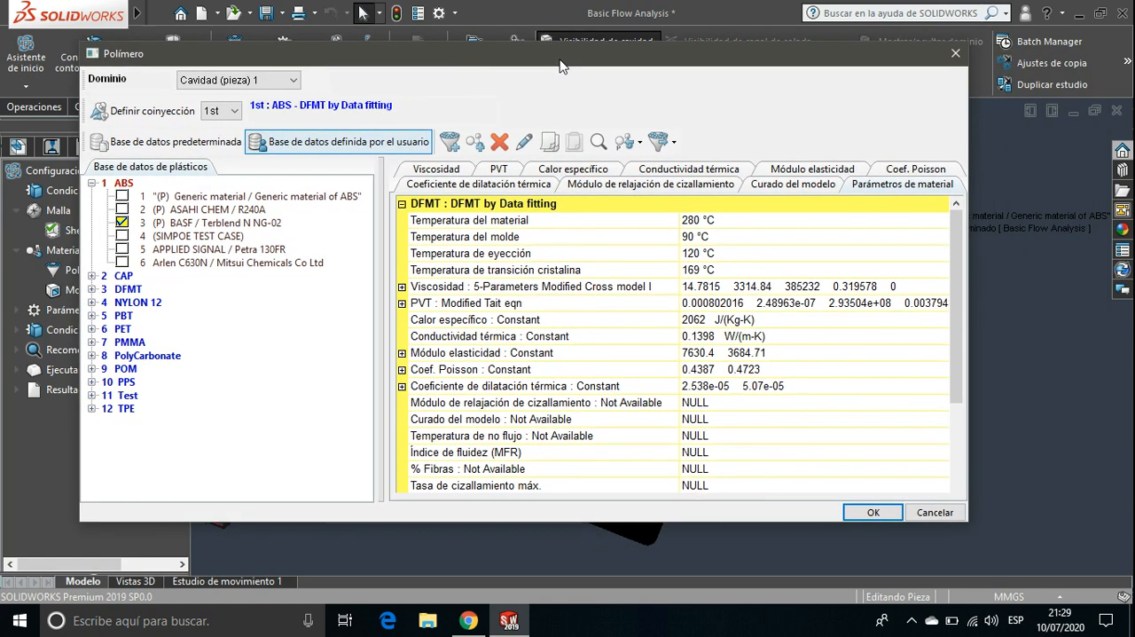
pyautogui.moveTo(966, 258); pyautogui.dragTo(1049, 261)
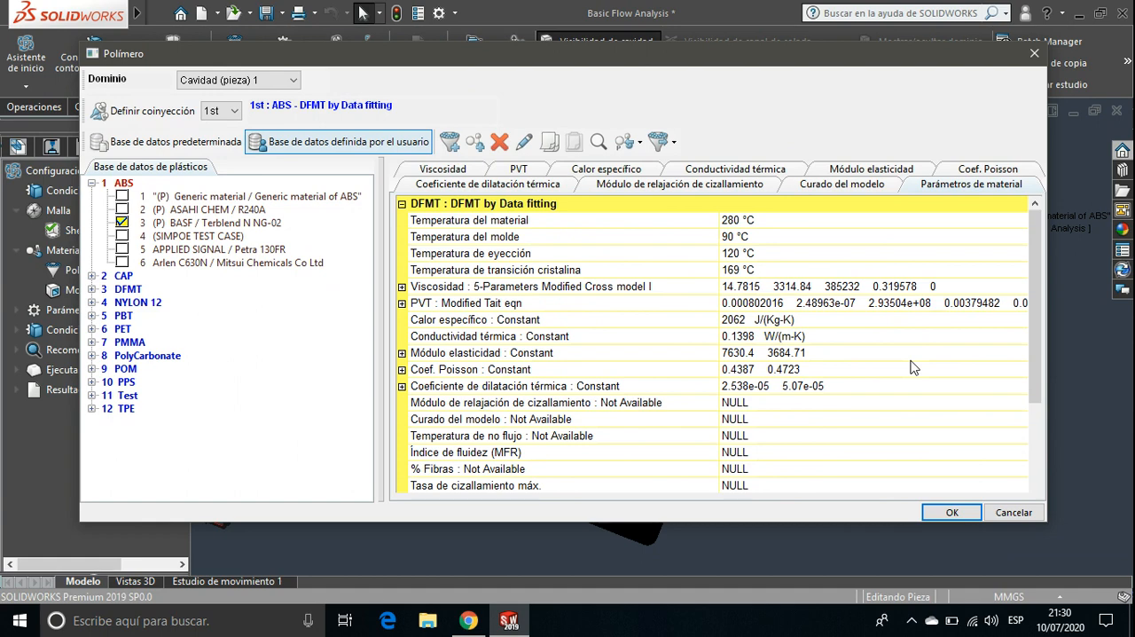
# Check the material, transition and ejection temperatures and the remaining parameters, and accept the polymer for the cavity
pyautogui.click(735, 220)
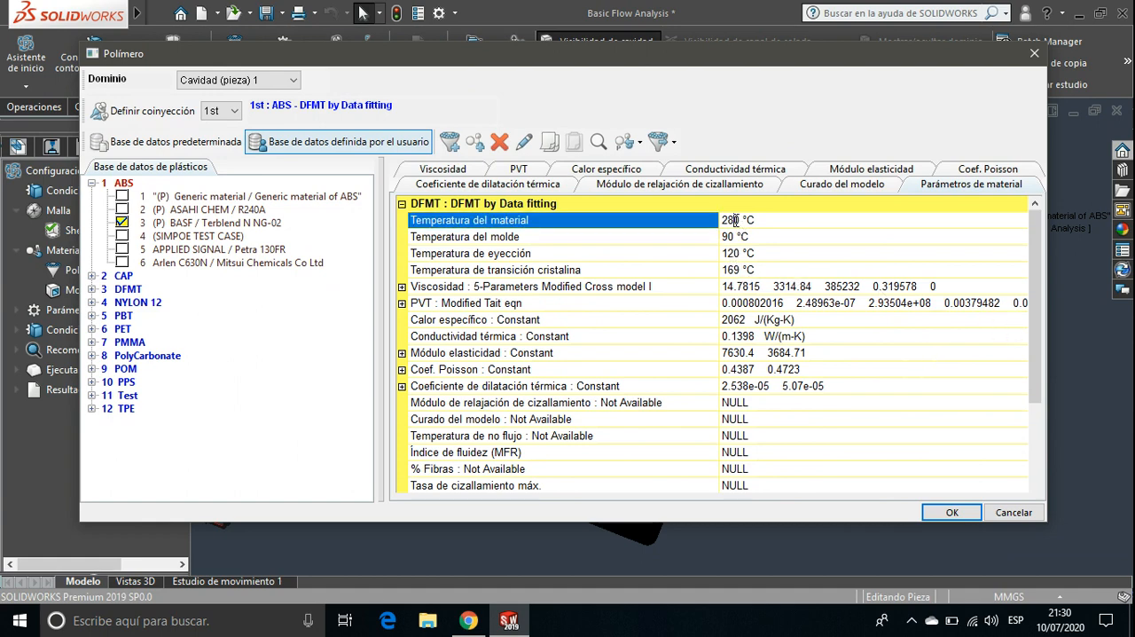
pyautogui.click(734, 272)
pyautogui.click(736, 254)
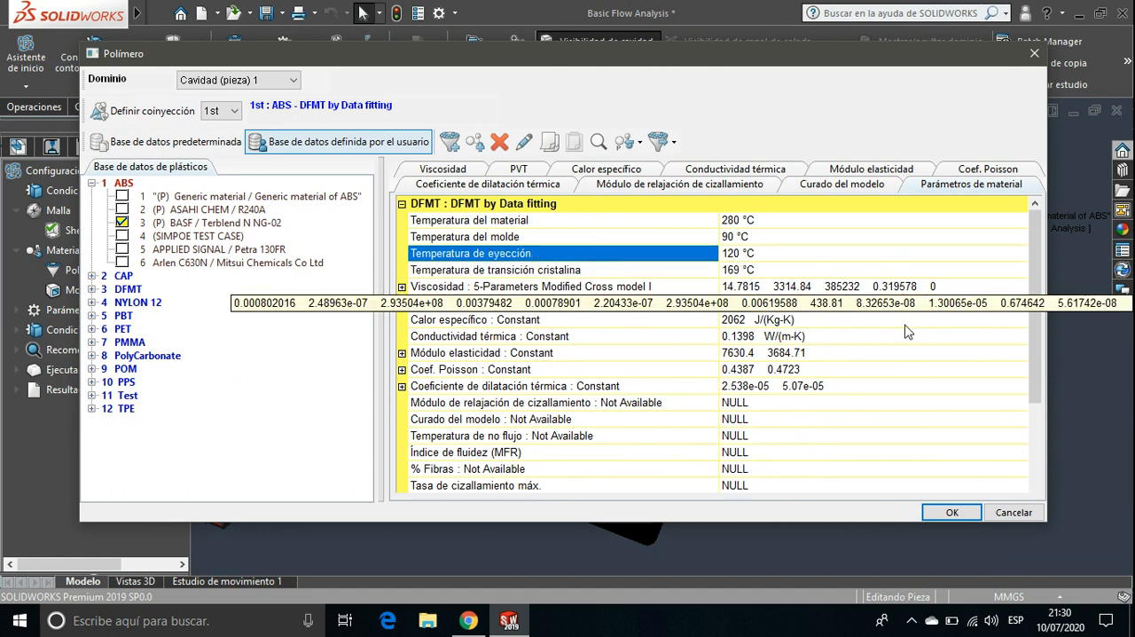
pyautogui.moveTo(1041, 331); pyautogui.dragTo(1037, 421)
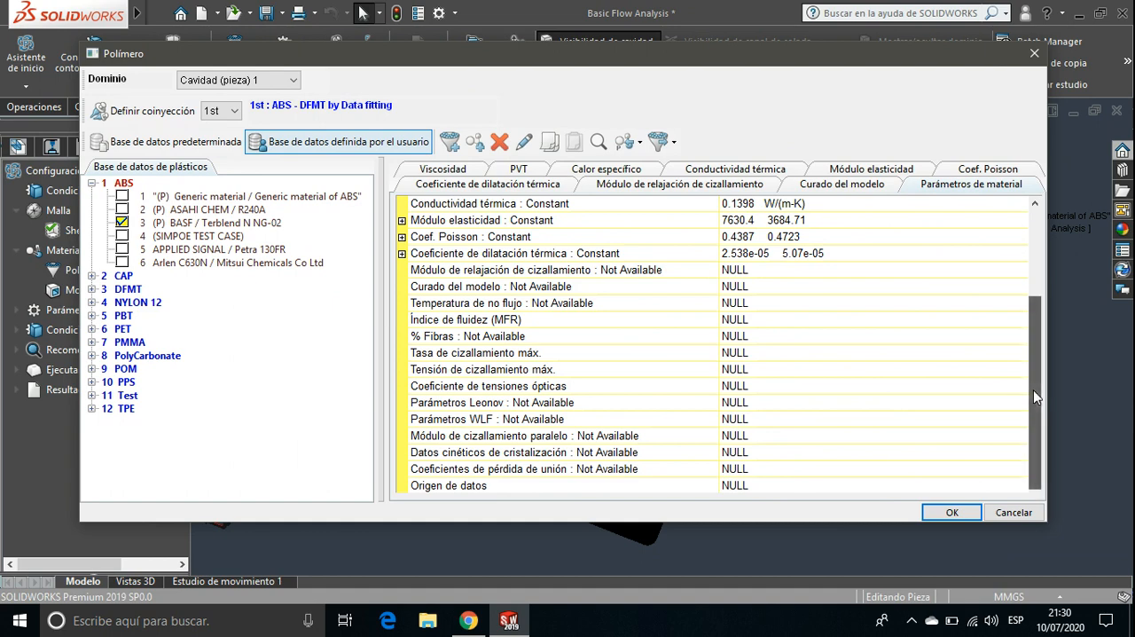
pyautogui.moveTo(1032, 389); pyautogui.dragTo(1031, 286)
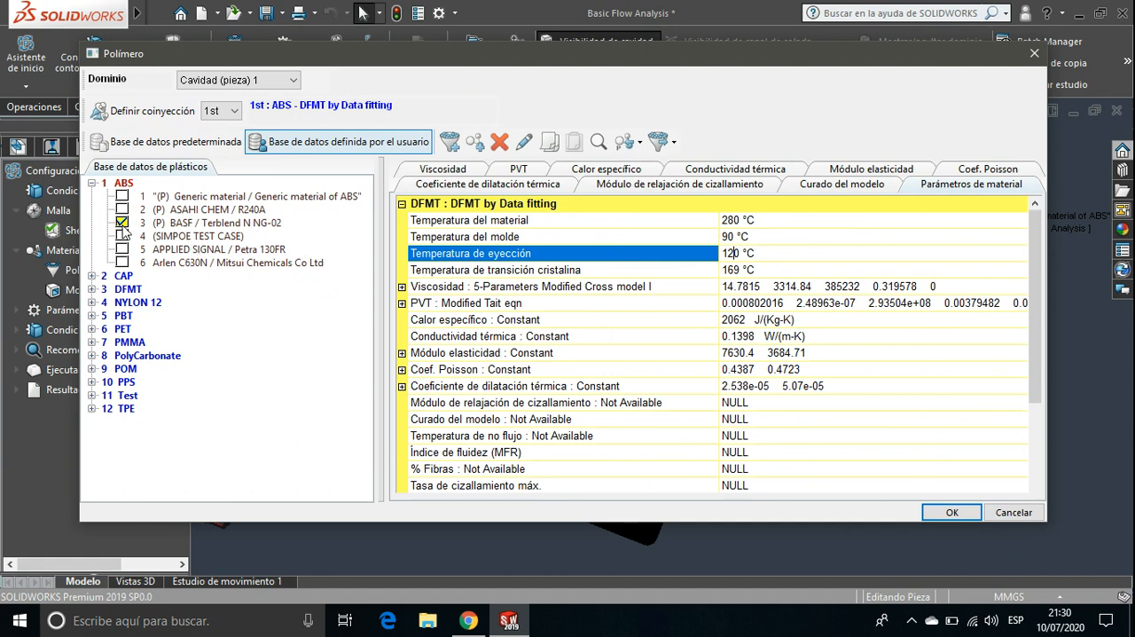
pyautogui.click(944, 515)
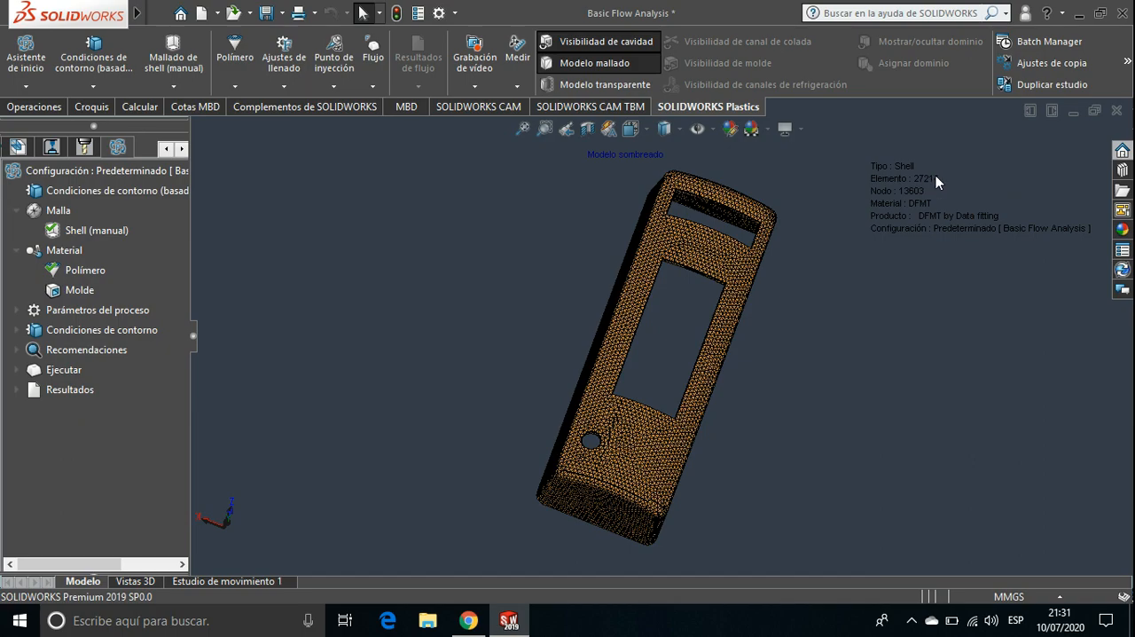
# Inspect the shell mesh around the narrow end opening and its rounded corner, and view the whole meshed part again
pyautogui.scroll(-5, 748, 228)
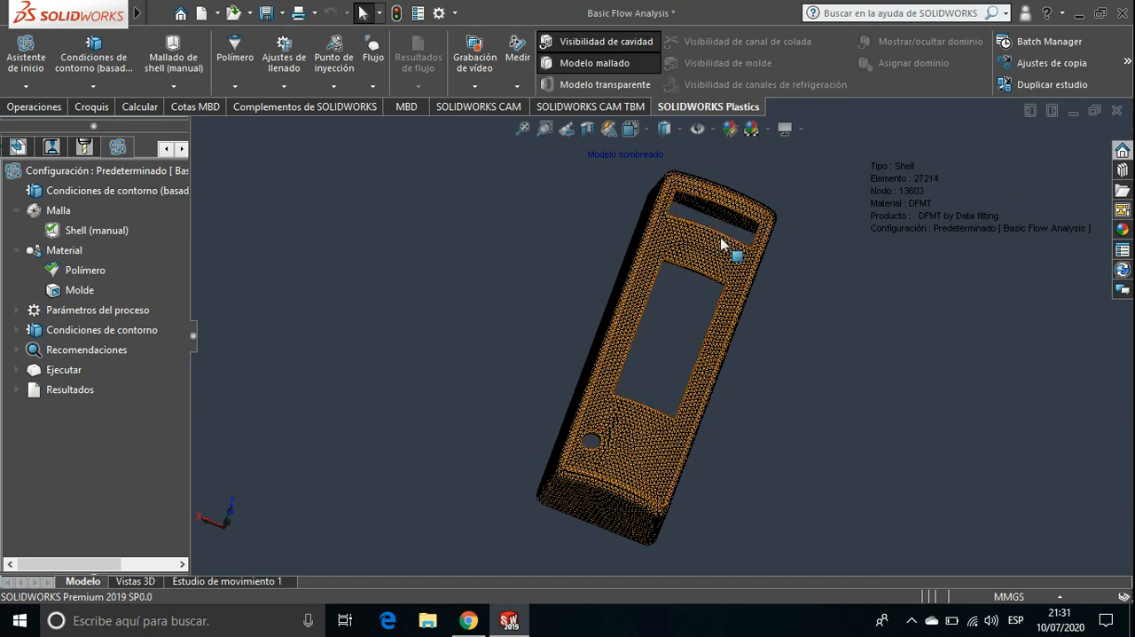
pyautogui.scroll(-4, 771, 213)
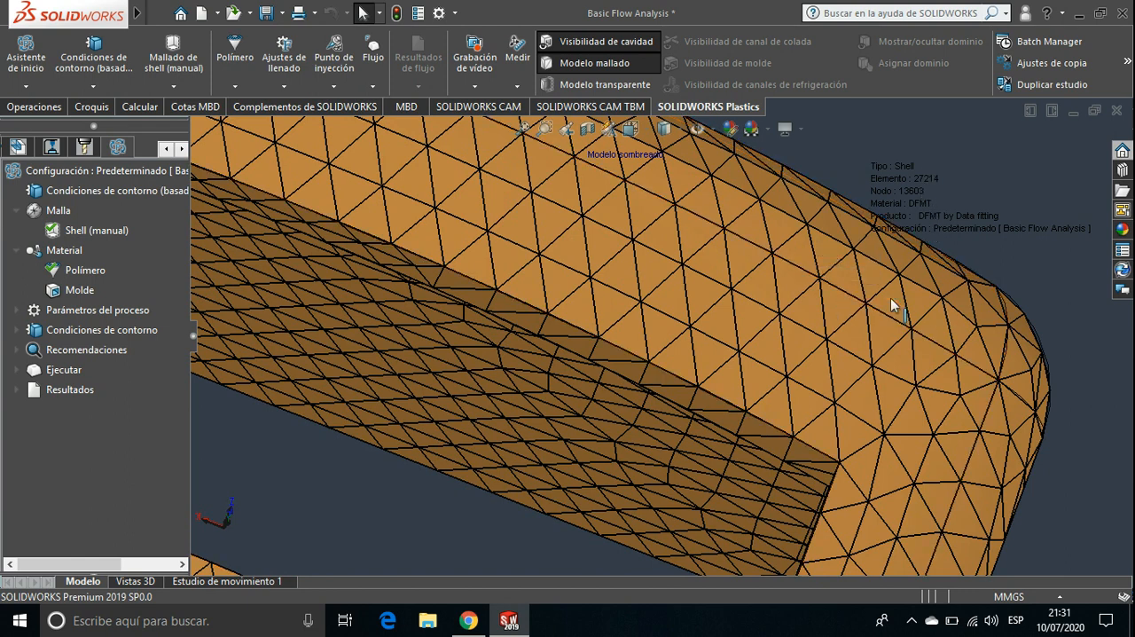
pyautogui.keyDown('ctrl'); pyautogui.moveTo(890, 298); pyautogui.dragTo(808, 369, button='middle'); pyautogui.keyUp('ctrl')
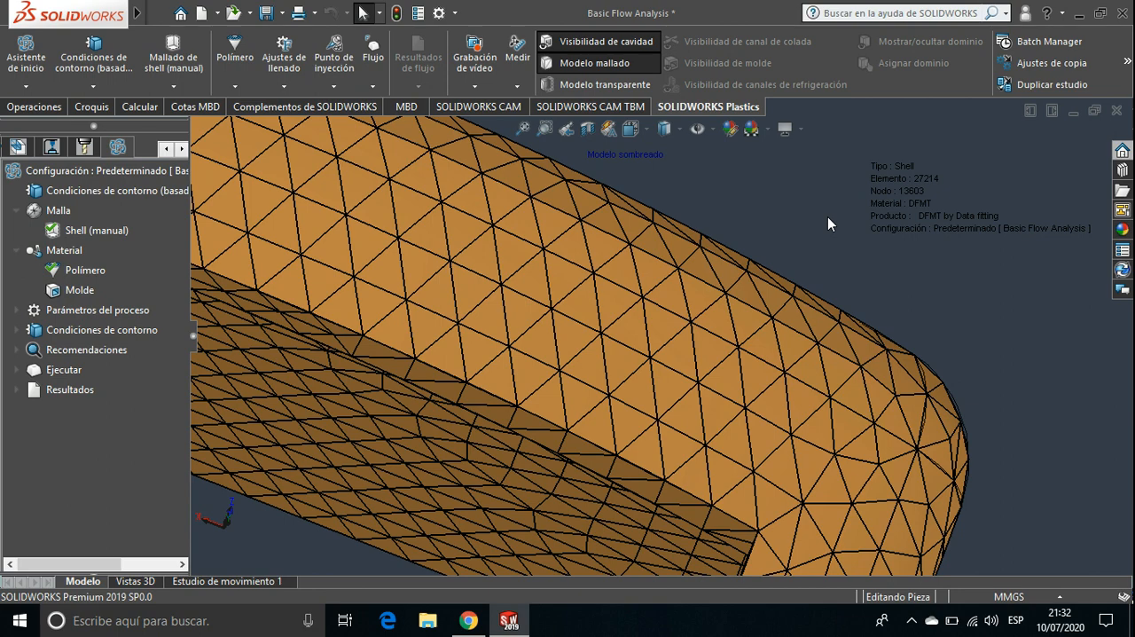
pyautogui.scroll(5, 827, 218)
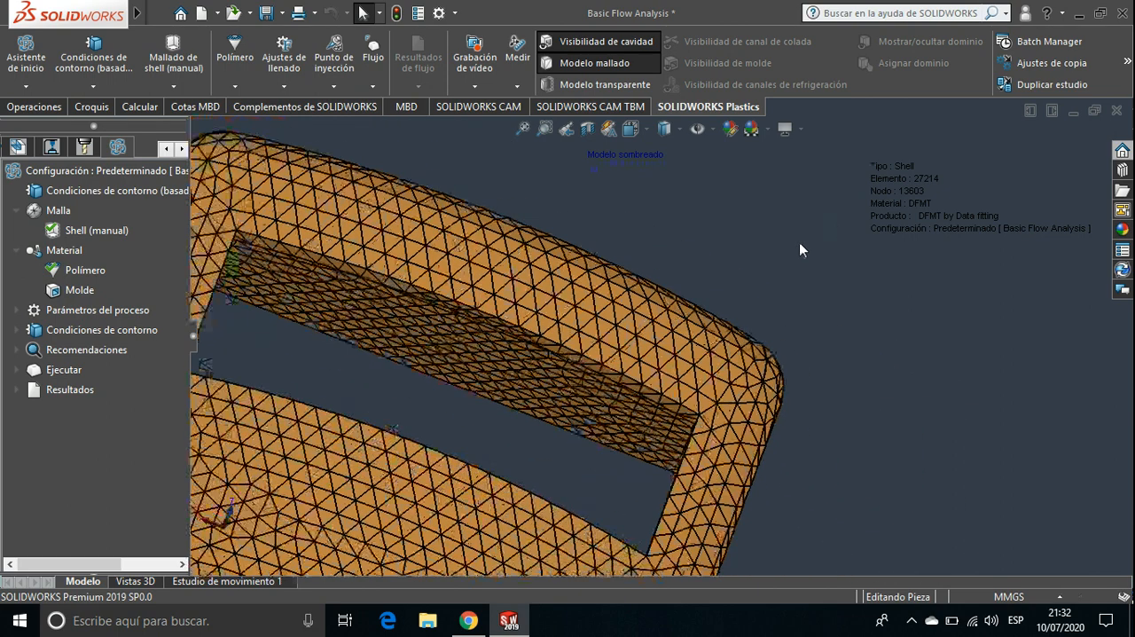
pyautogui.scroll(6, 799, 242)
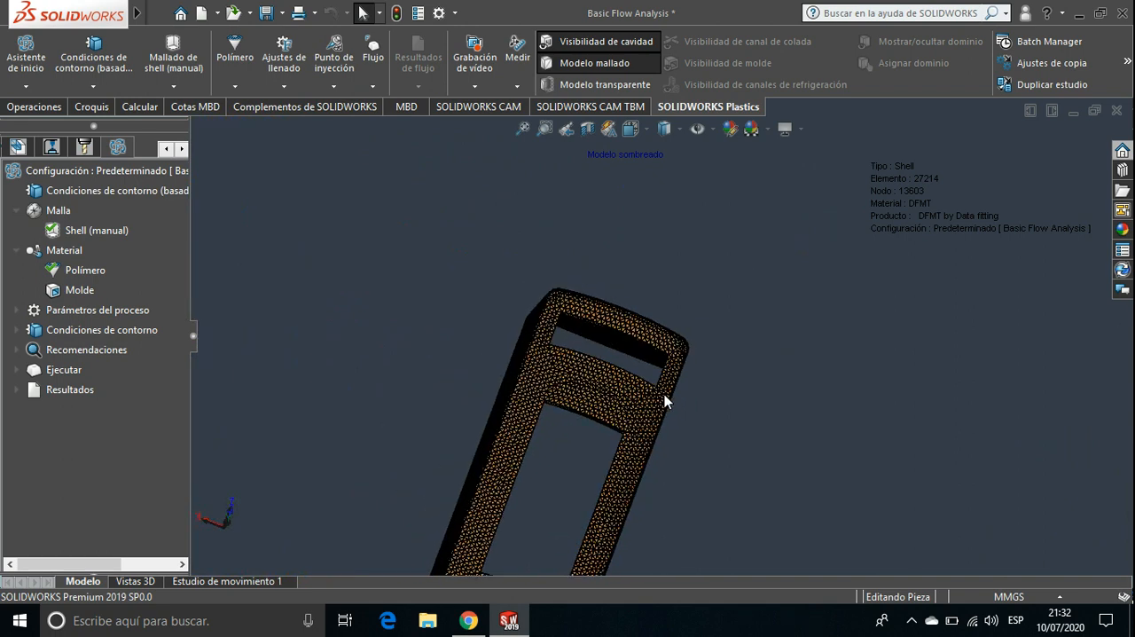
pyautogui.keyDown('ctrl'); pyautogui.moveTo(612, 486); pyautogui.dragTo(691, 332, button='middle'); pyautogui.keyUp('ctrl')
pyautogui.scroll(2, 671, 343)
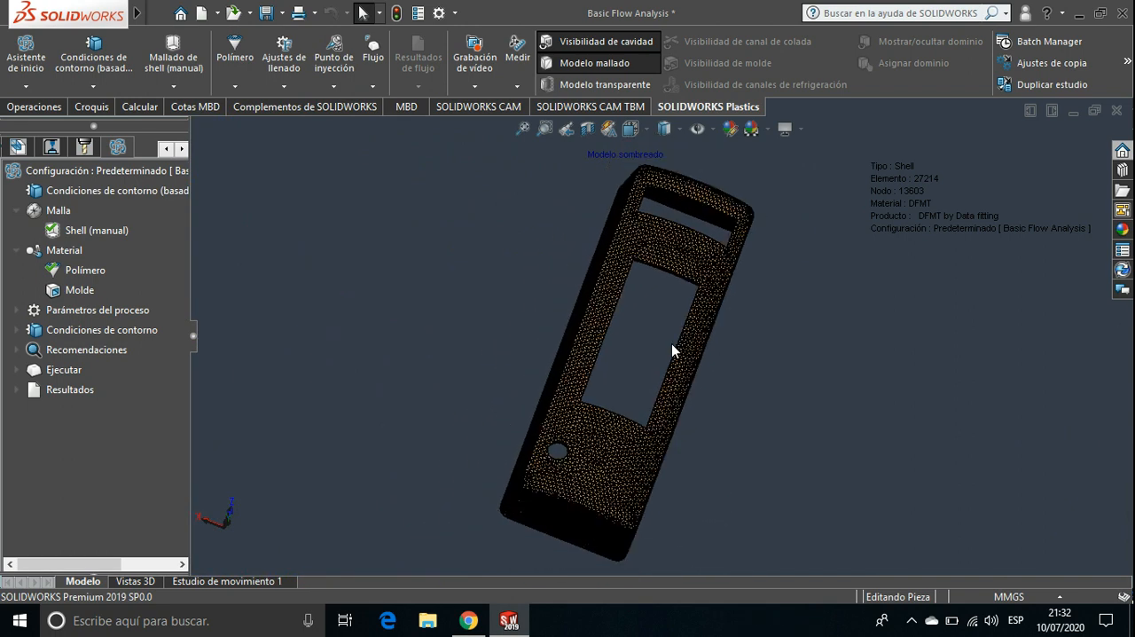
pyautogui.moveTo(675, 372); pyautogui.dragTo(701, 352, button='middle')
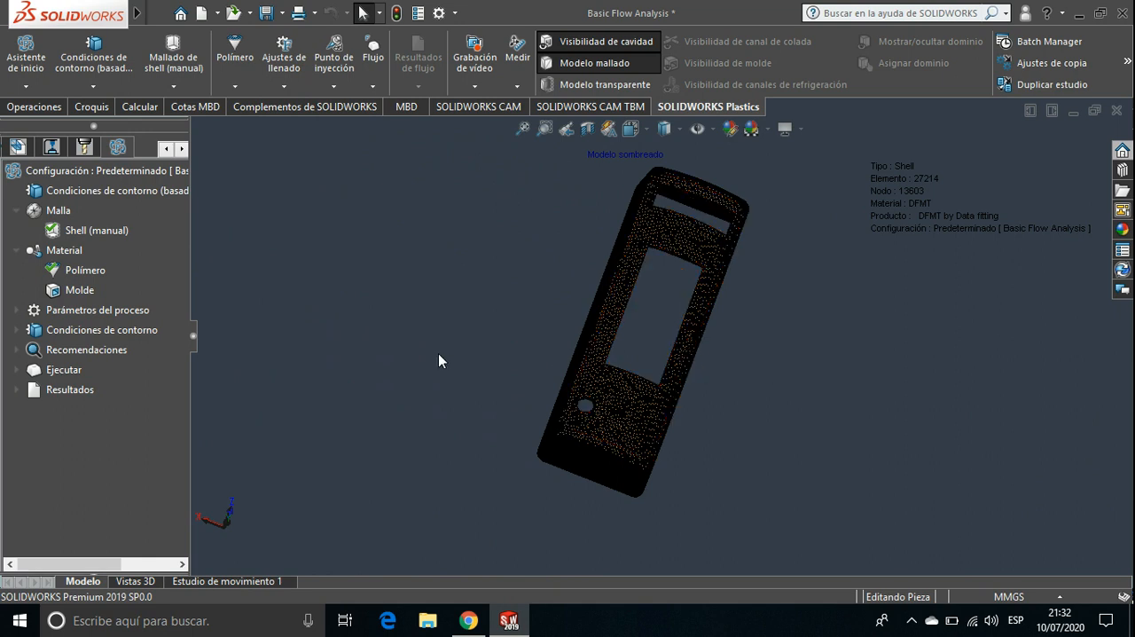
# Open the filling settings (Ajustes de llenado) from the study's process parameters
pyautogui.click(16, 310)
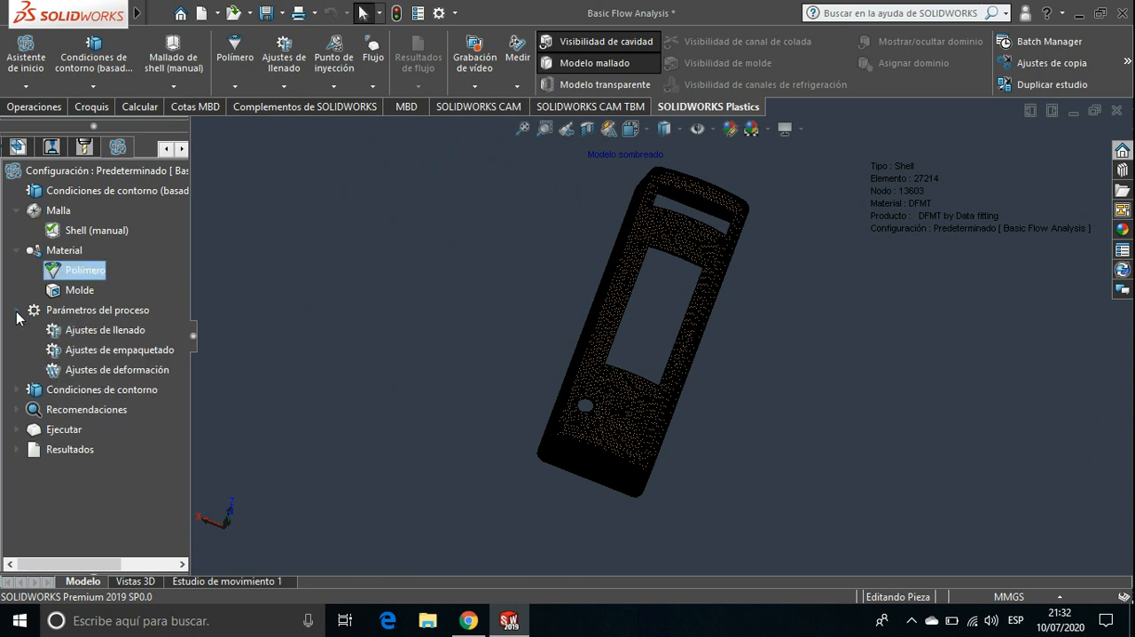
pyautogui.click(102, 334)
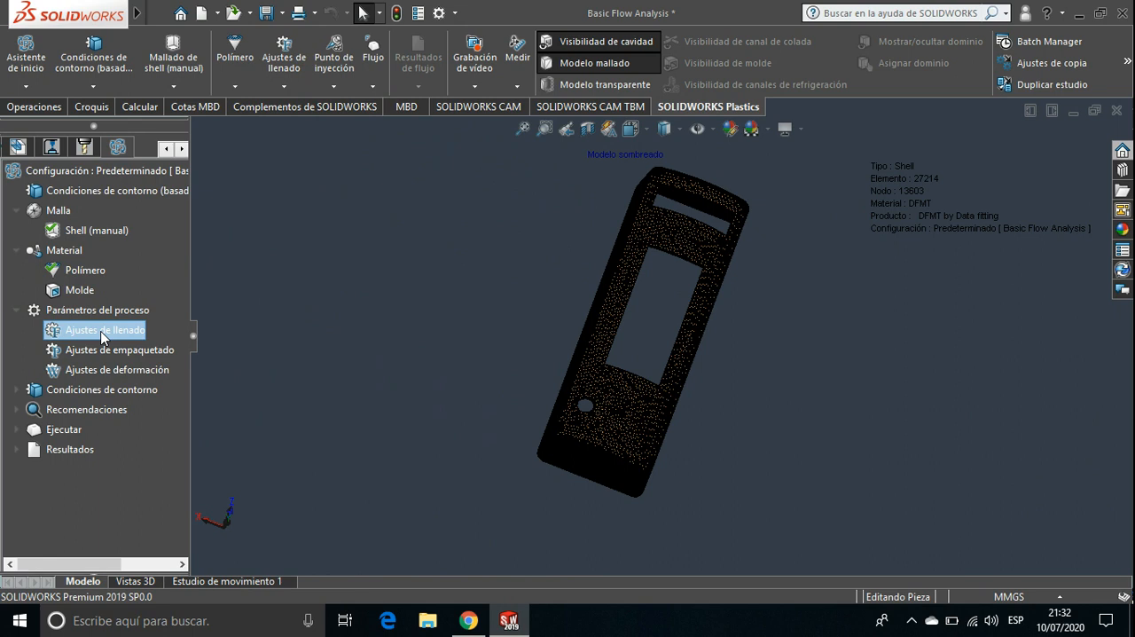
pyautogui.doubleClick(101, 332)
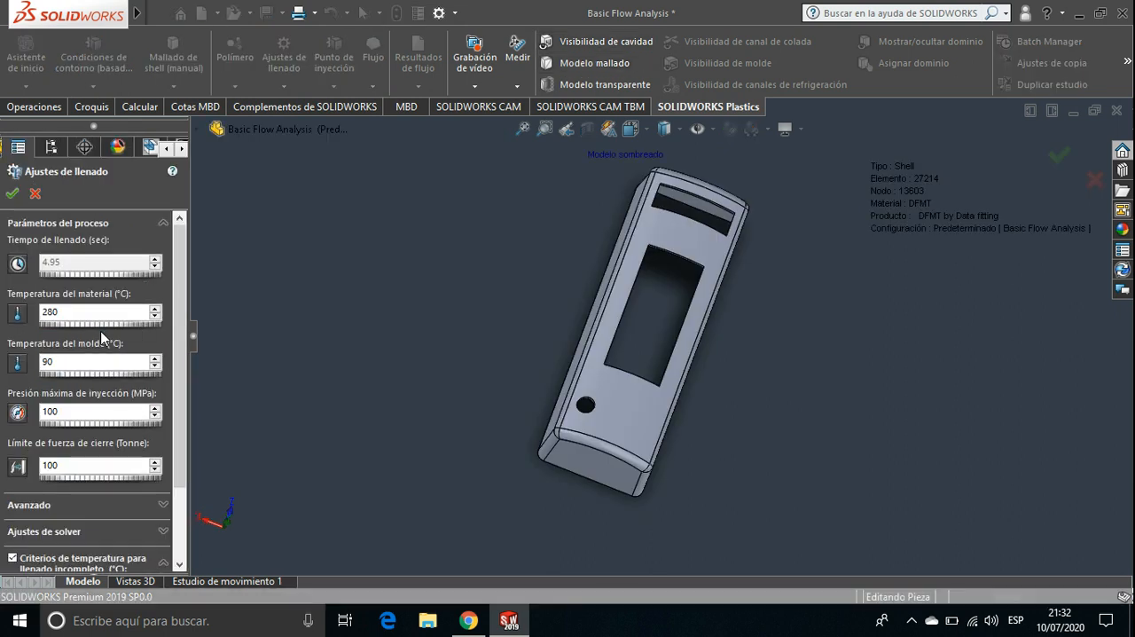
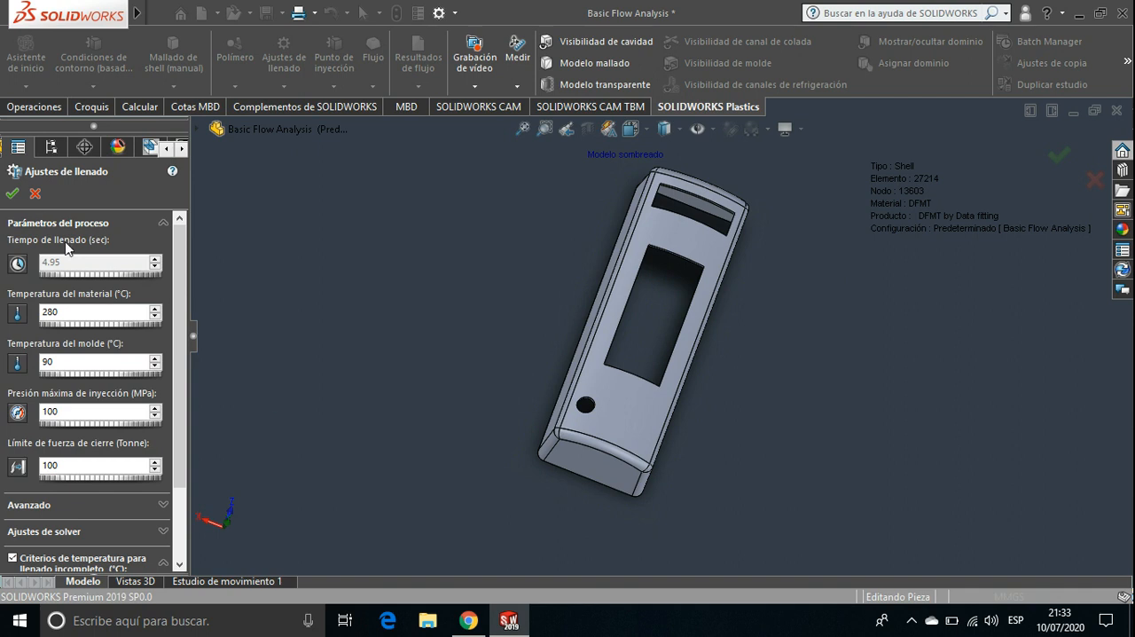
# Check the filling settings down to the incomplete-fill temperature criterion and accept them
pyautogui.moveTo(181, 368); pyautogui.dragTo(184, 475)
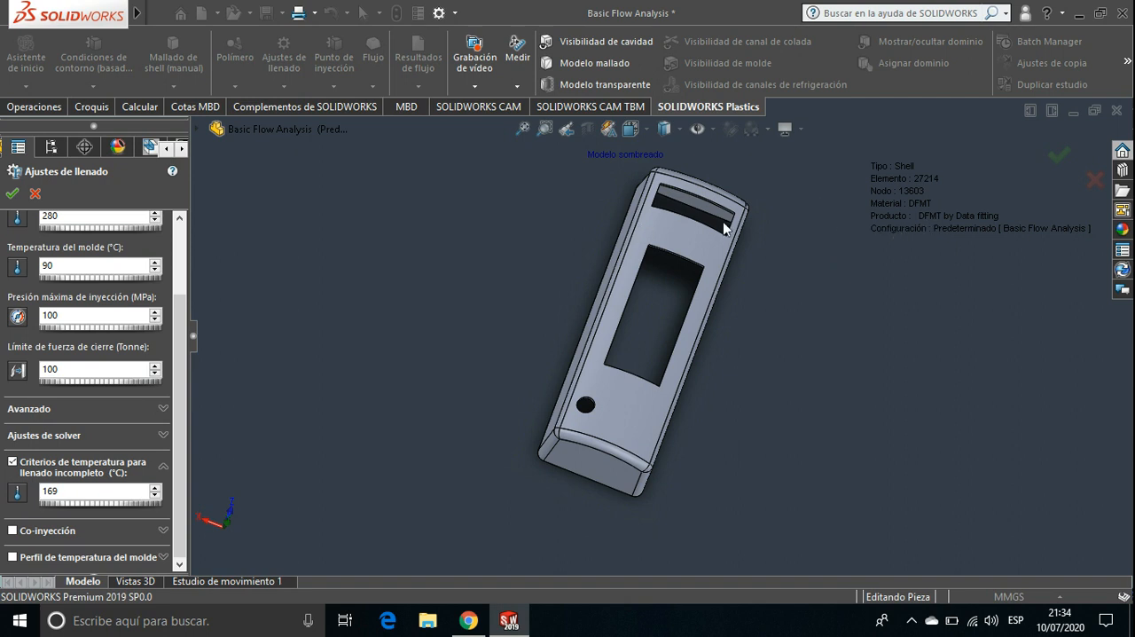
pyautogui.click(12, 195)
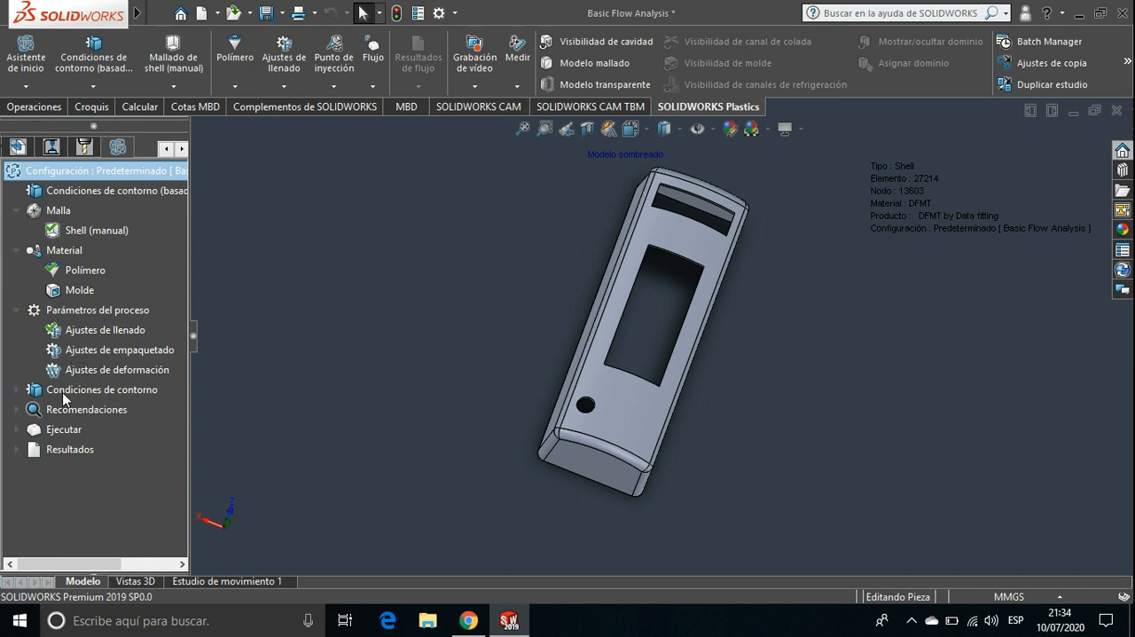
# Open the injection point definition (Punto de inyección) from the study's boundary conditions
pyautogui.click(17, 390)
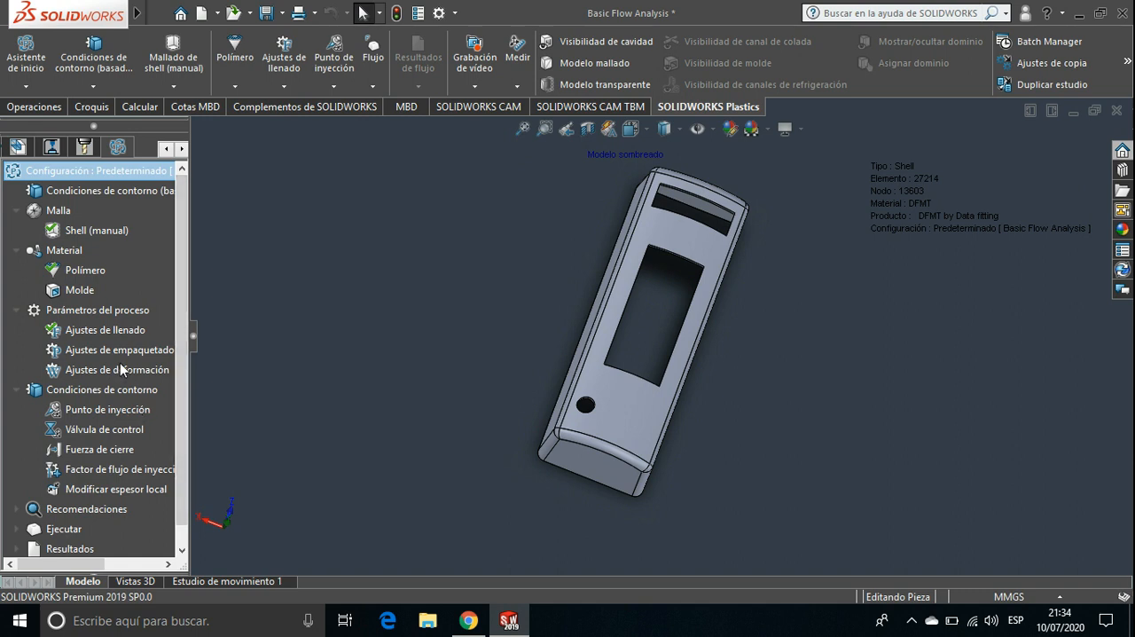
pyautogui.click(108, 410)
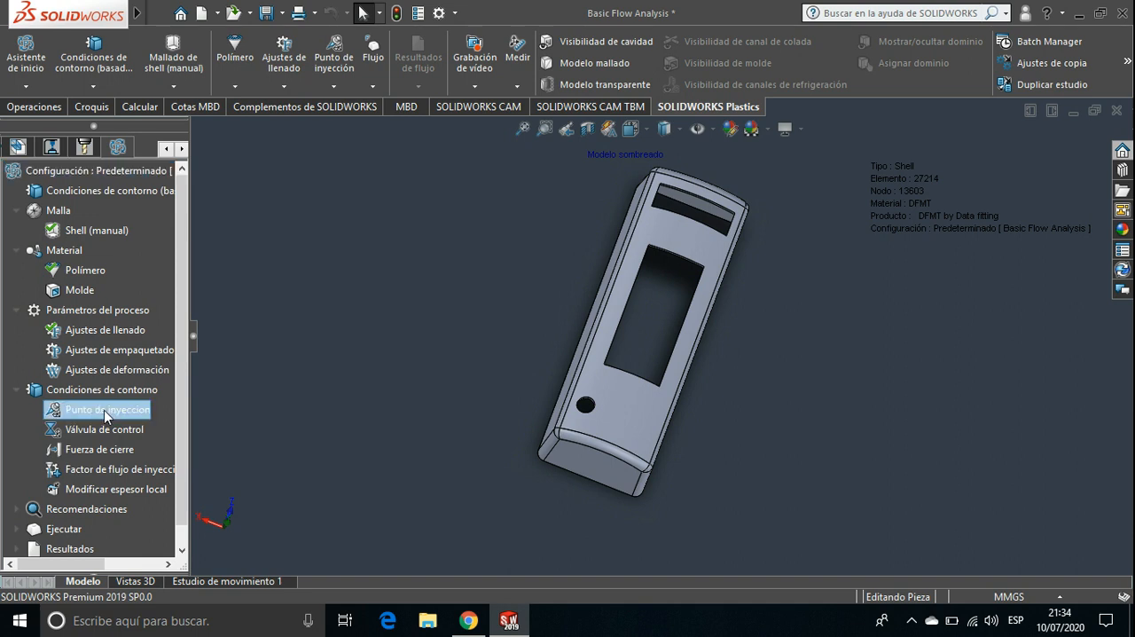
pyautogui.moveTo(580, 261); pyautogui.dragTo(437, 454, button='middle')
pyautogui.scroll(-3, 502, 362)
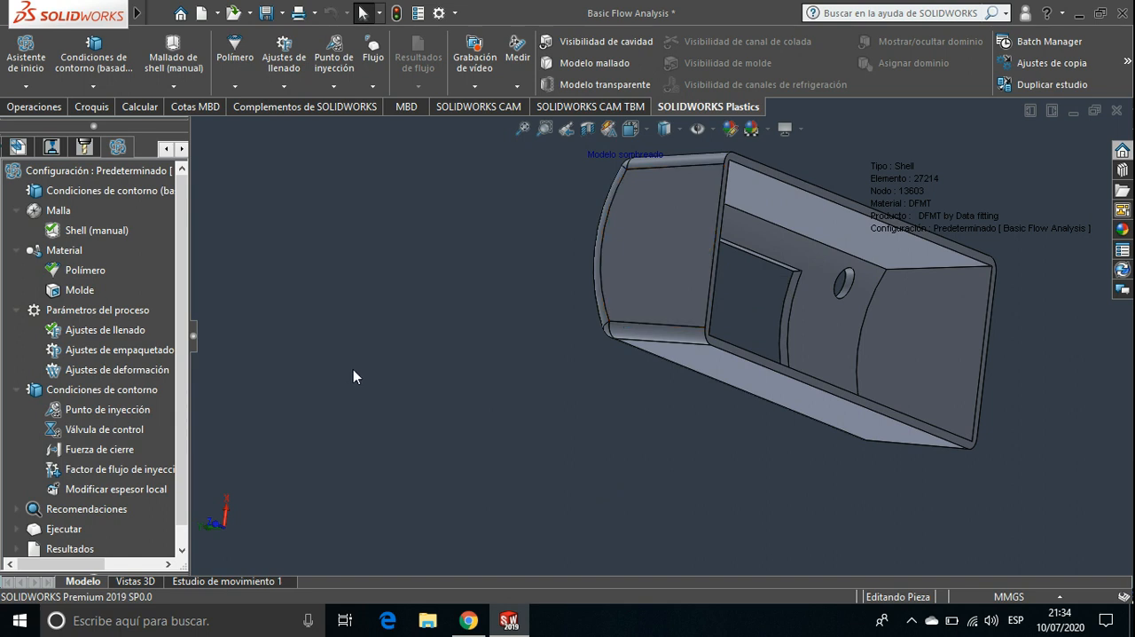
pyautogui.click(112, 411)
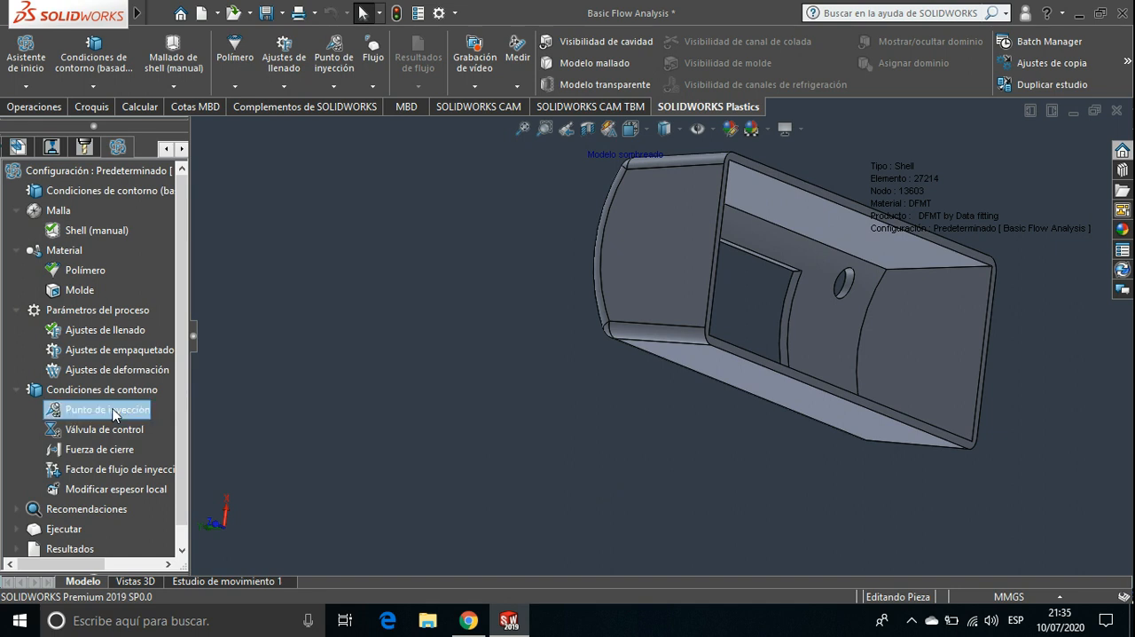
pyautogui.doubleClick(113, 413)
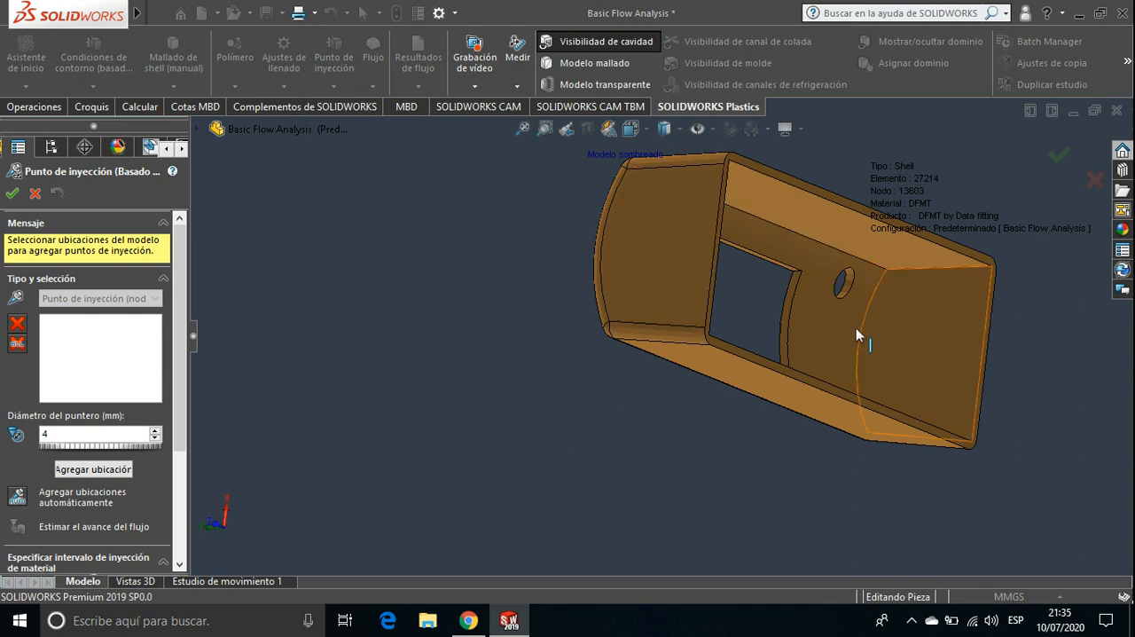
# Display the part as a meshed model and bring the outer rim of the end wall beside the narrow slot into view
pyautogui.keyDown('ctrl'); pyautogui.moveTo(792, 342); pyautogui.dragTo(702, 398, button='middle'); pyautogui.keyUp('ctrl')
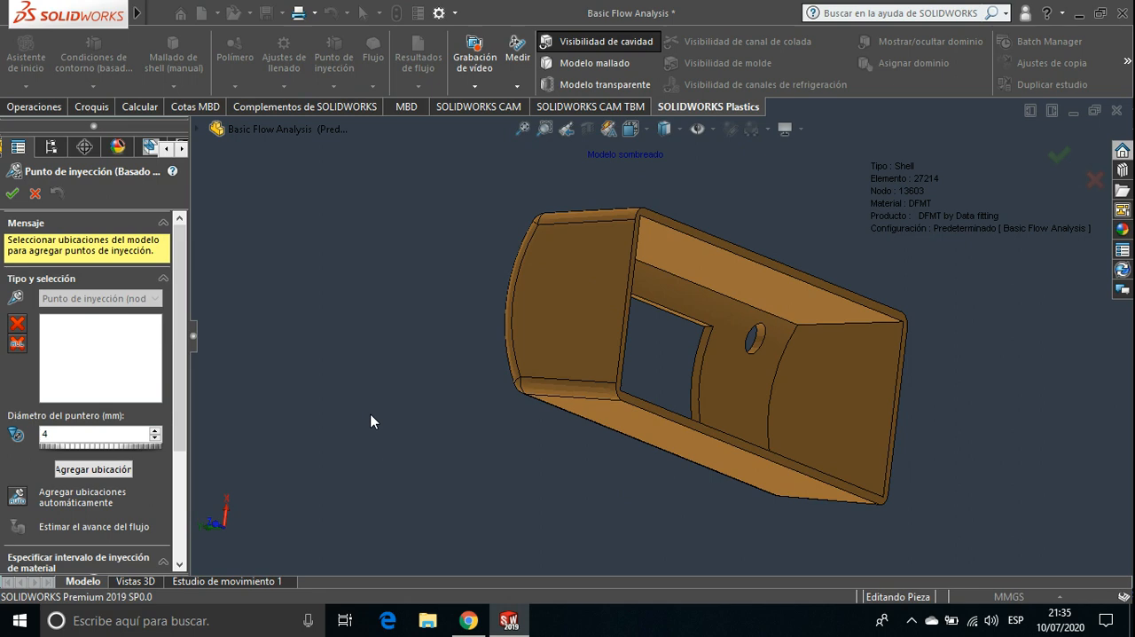
pyautogui.click(584, 64)
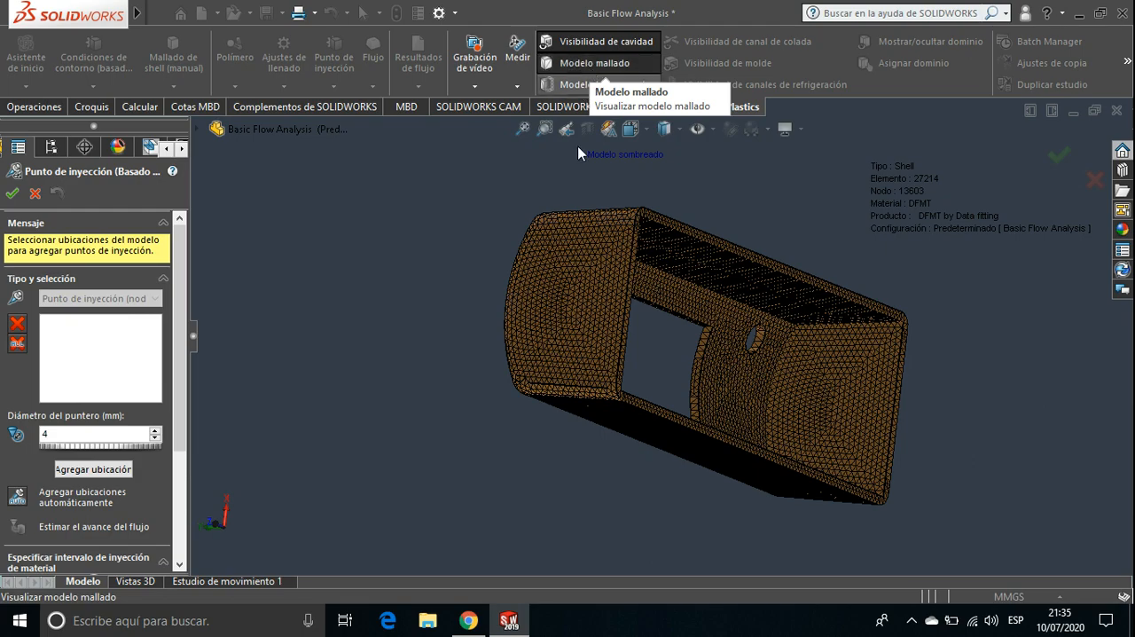
pyautogui.scroll(-8, 629, 293)
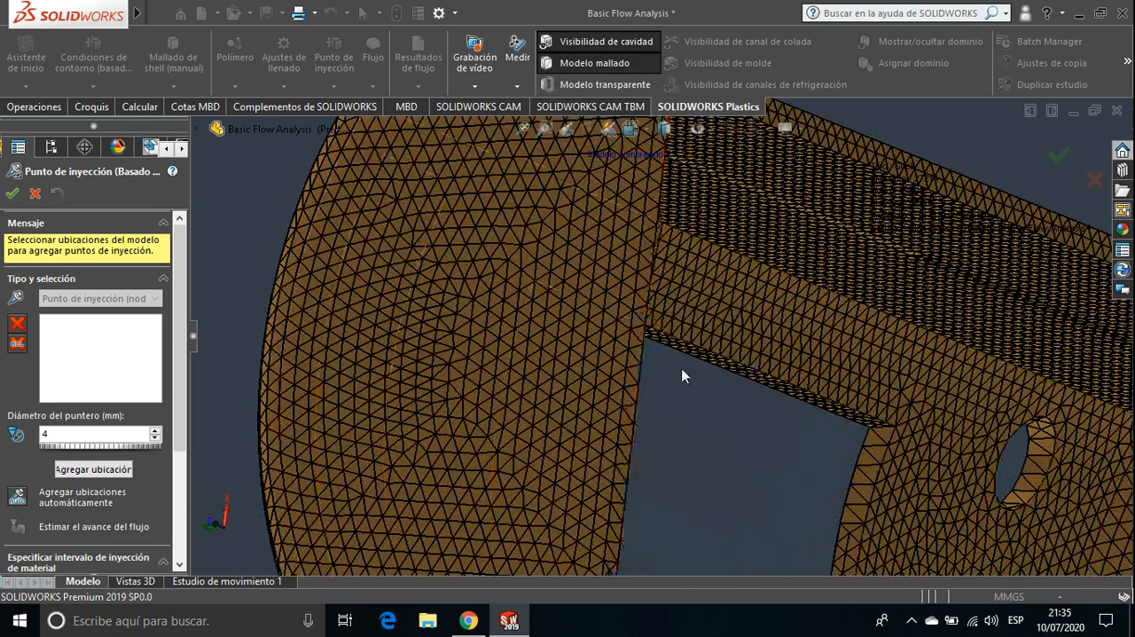
pyautogui.moveTo(681, 374); pyautogui.dragTo(386, 342, button='middle')
pyautogui.scroll(-5, 701, 372)
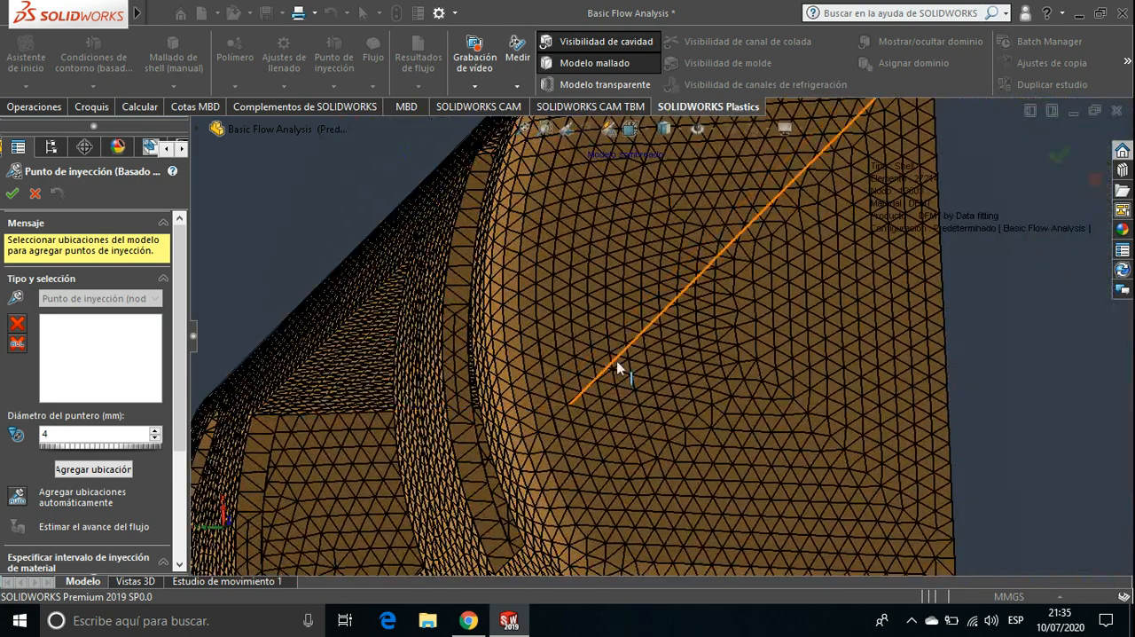
pyautogui.scroll(1, 616, 365)
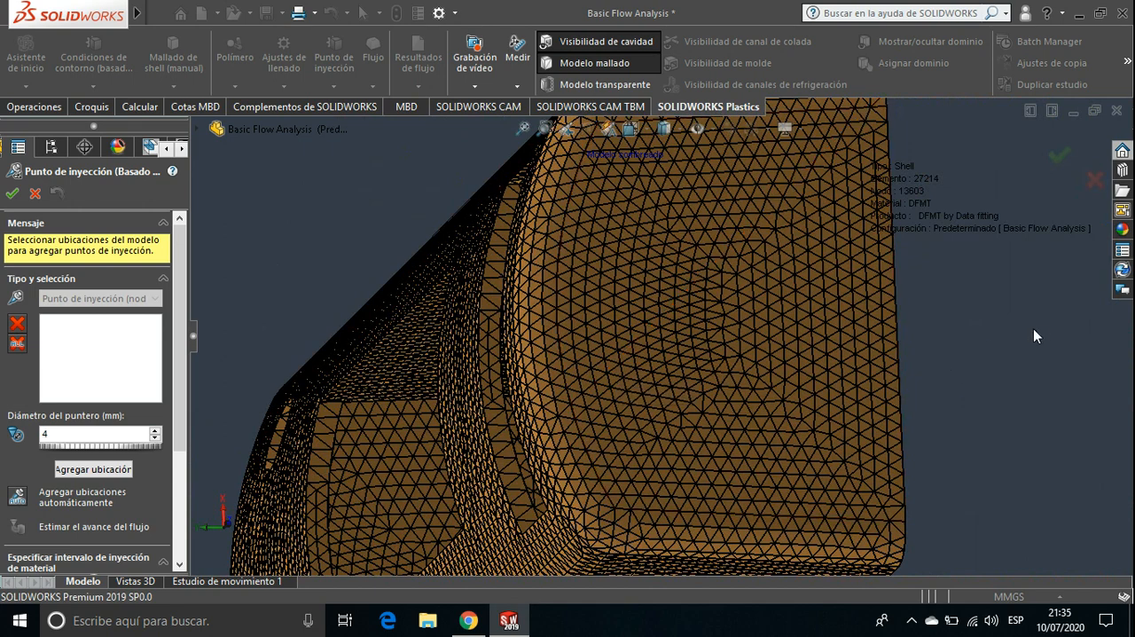
pyautogui.keyDown('ctrl'); pyautogui.moveTo(991, 328); pyautogui.dragTo(782, 350, button='middle'); pyautogui.keyUp('ctrl')
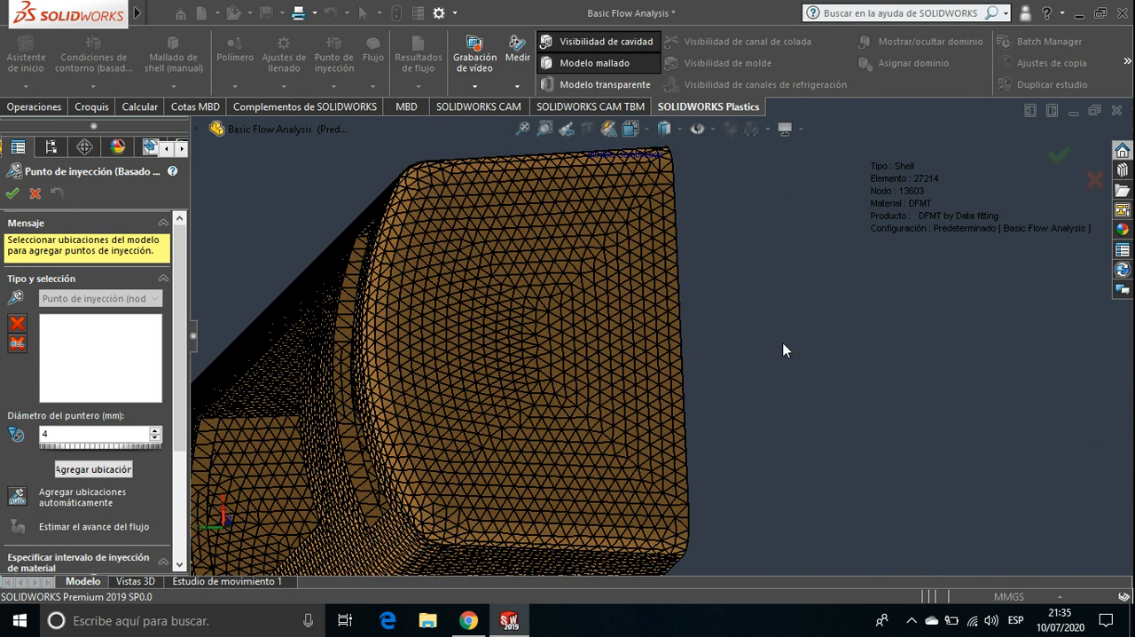
# Add an injection location near the middle of the end wall's rim edge with a pointer diameter of 10 mm
pyautogui.click(680, 335)
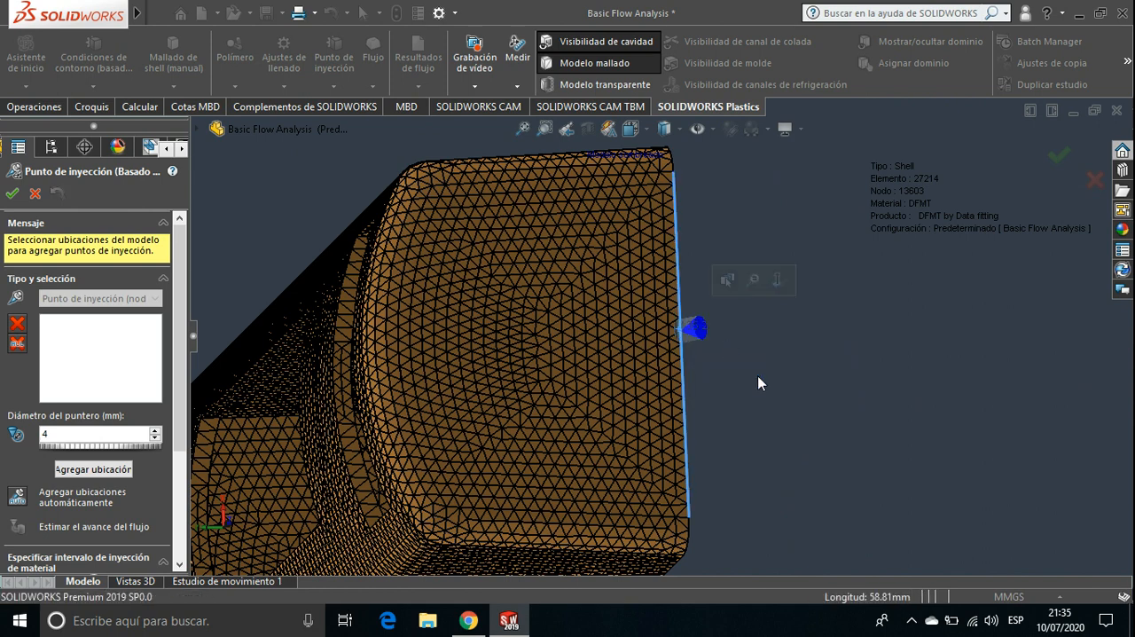
pyautogui.click(156, 431)
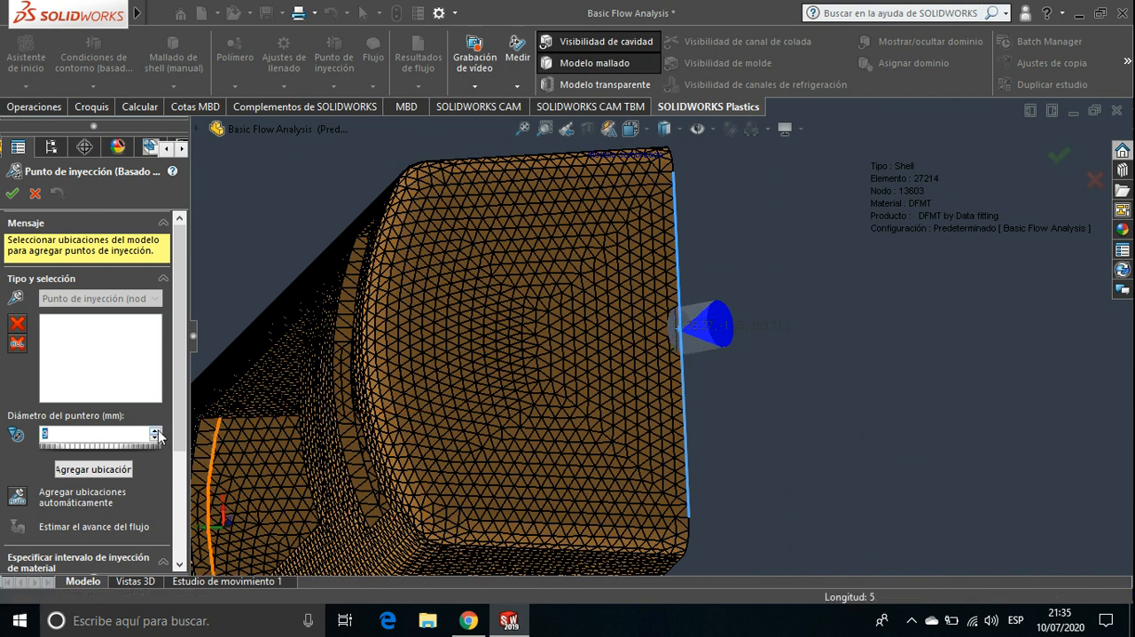
pyautogui.click(156, 430)
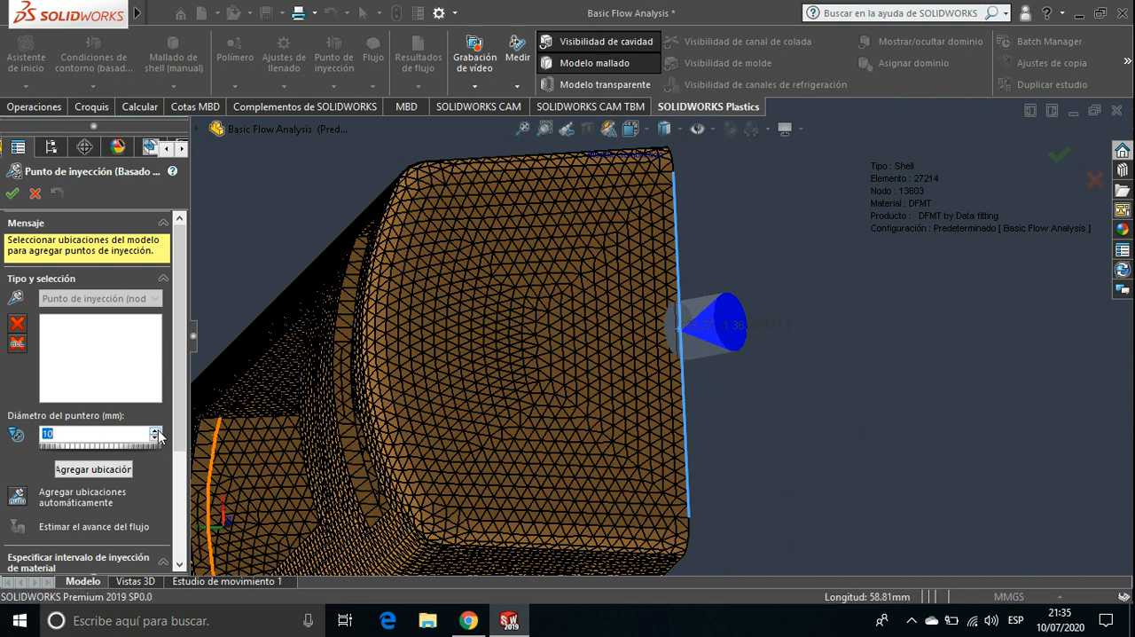
pyautogui.moveTo(182, 368)
pyautogui.mouseDown()
pyautogui.moveTo(178, 413)
pyautogui.moveTo(182, 381)
pyautogui.mouseUp()
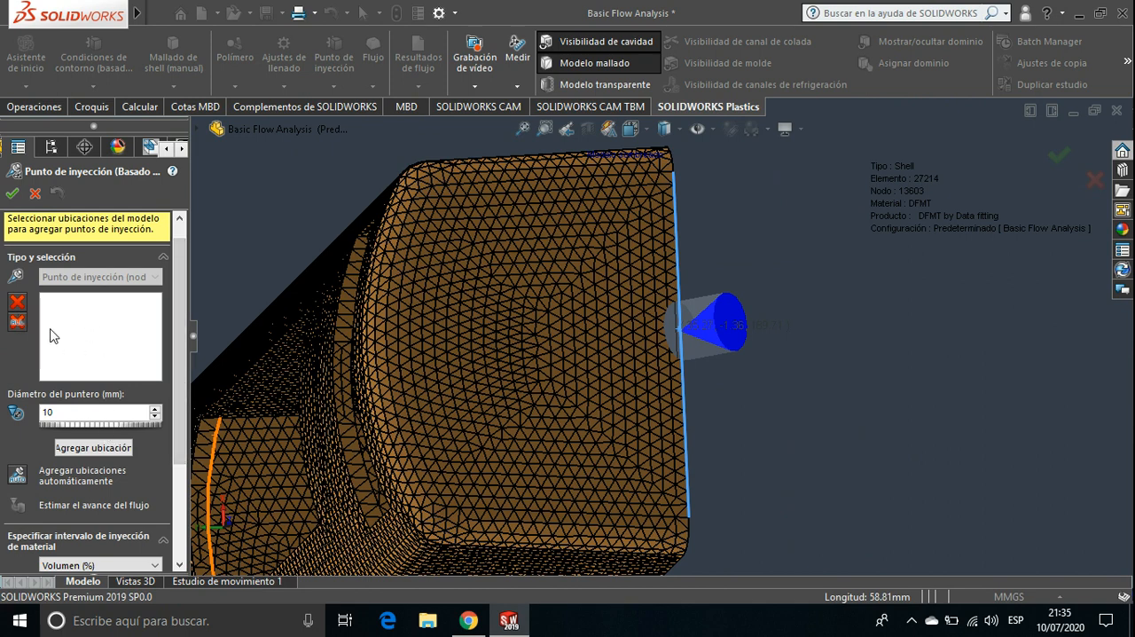
pyautogui.click(92, 447)
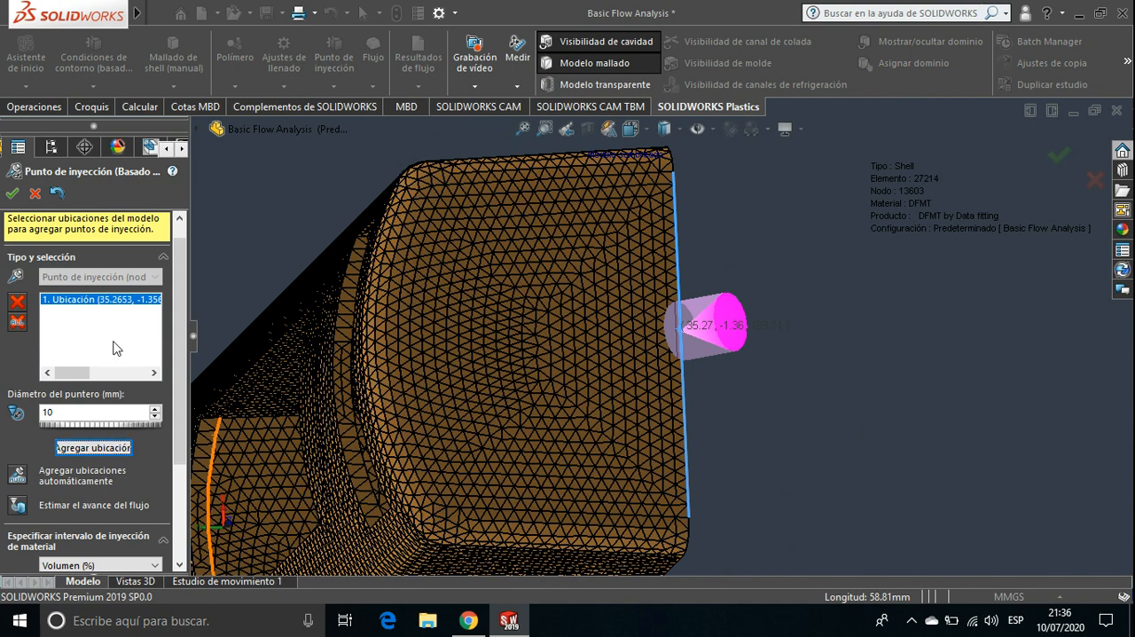
# Check the injection point's position on the whole meshed part and accept the definition
pyautogui.scroll(5, 435, 328)
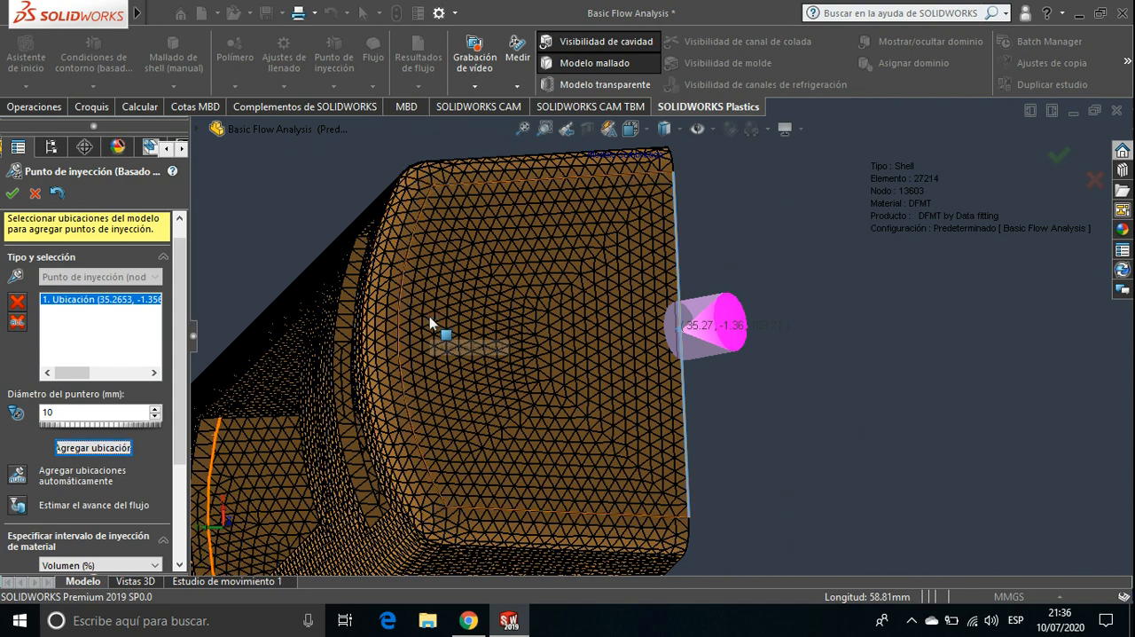
pyautogui.moveTo(437, 342); pyautogui.dragTo(467, 334, button='middle')
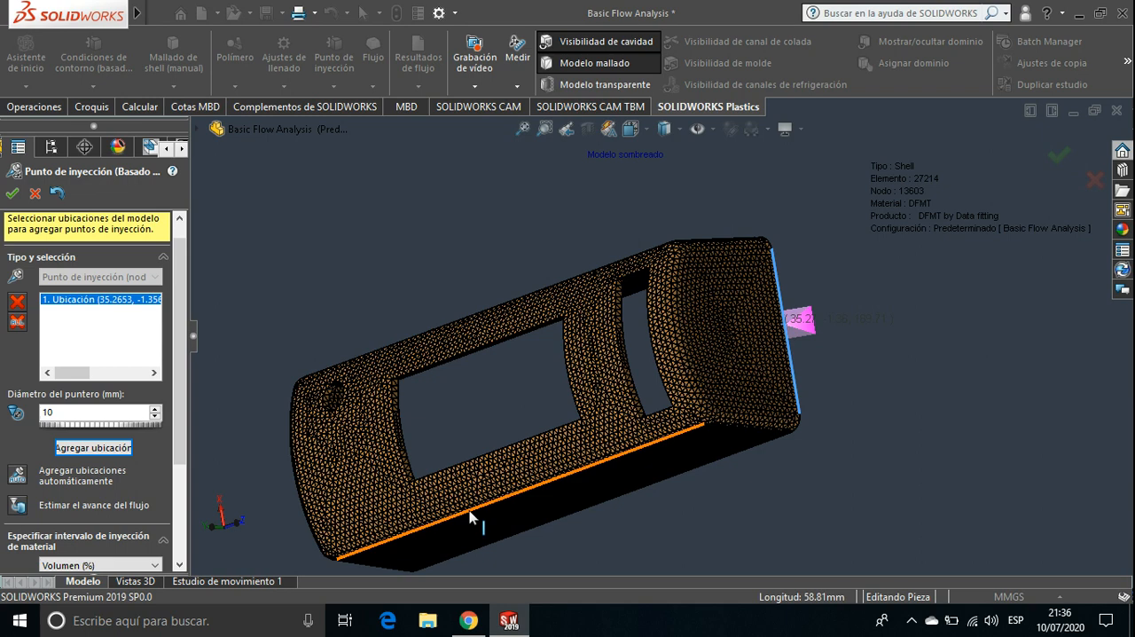
pyautogui.scroll(1, 512, 474)
pyautogui.keyDown('ctrl'); pyautogui.moveTo(512, 474); pyautogui.dragTo(516, 424, button='middle'); pyautogui.keyUp('ctrl')
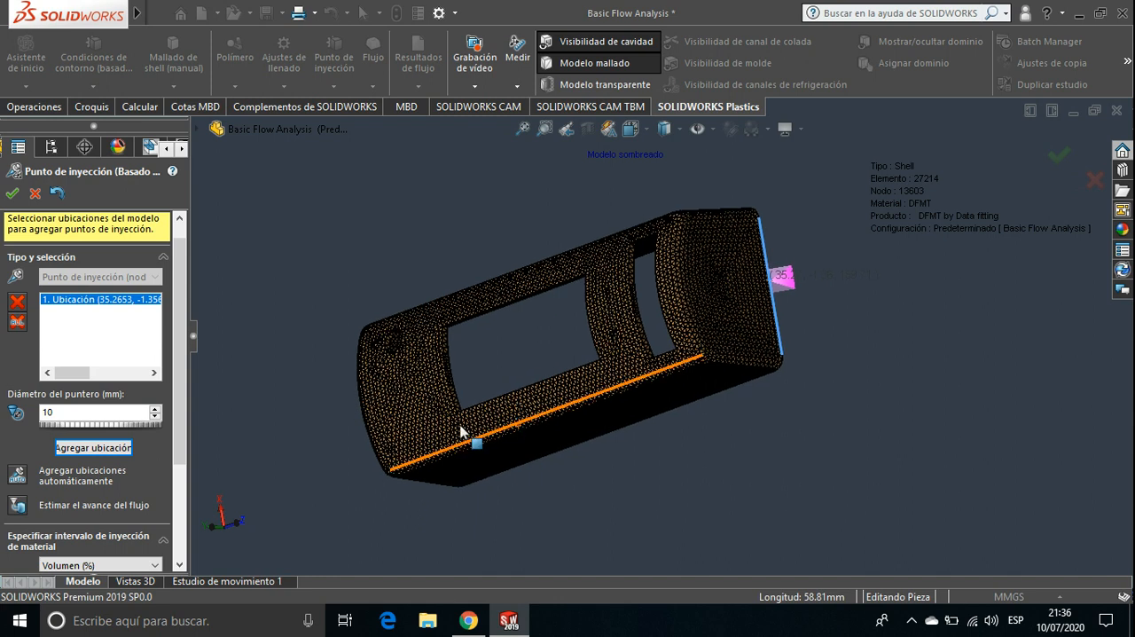
pyautogui.moveTo(181, 372)
pyautogui.mouseDown()
pyautogui.moveTo(180, 476)
pyautogui.moveTo(182, 371)
pyautogui.mouseUp()
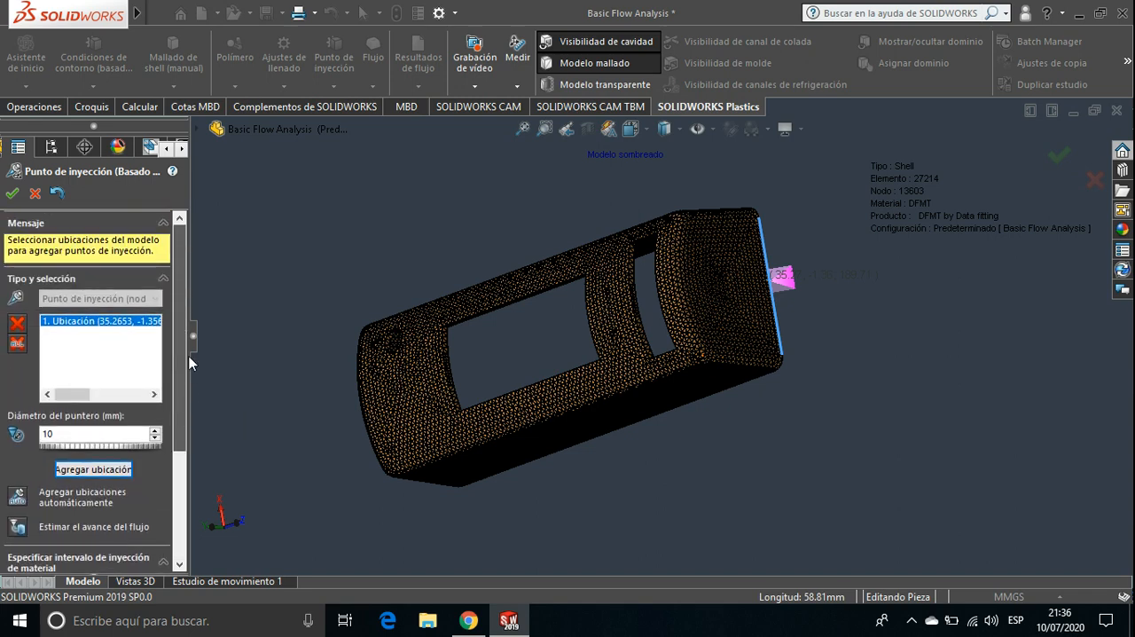
pyautogui.click(13, 195)
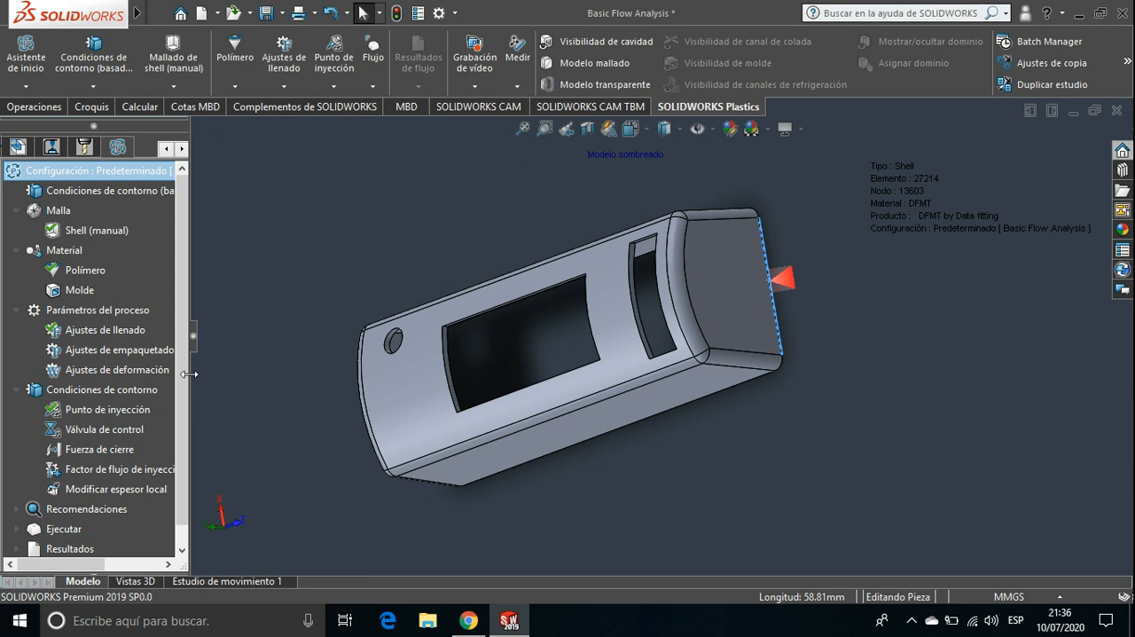
# Reopen the injection point definition to review its diameter and material injection interval, and close it without changes
pyautogui.click(114, 413)
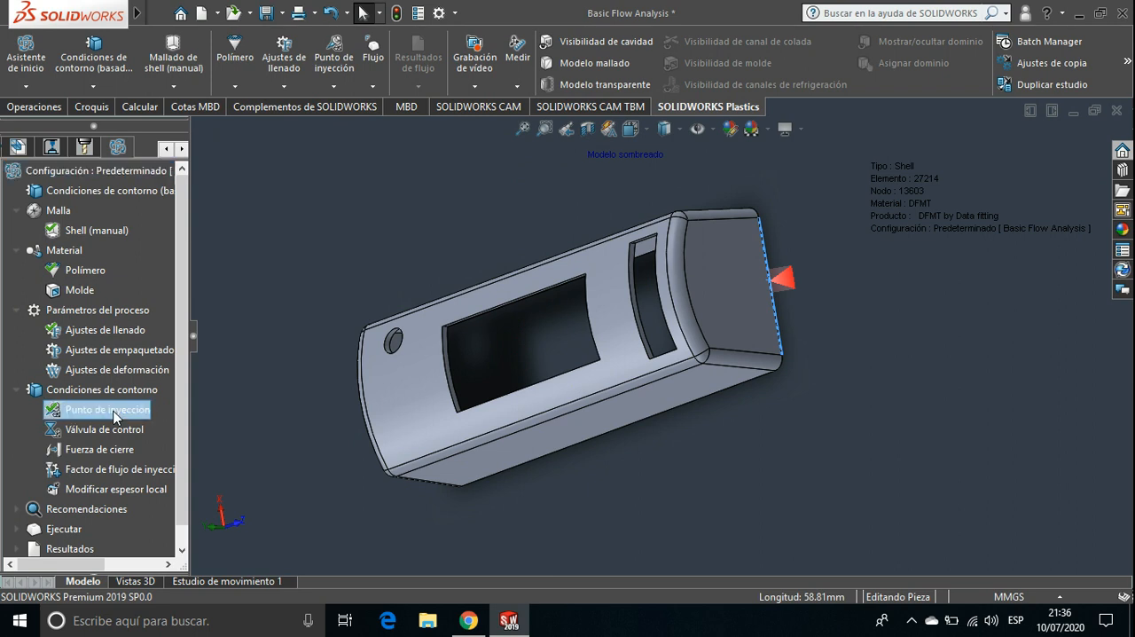
pyautogui.doubleClick(114, 413)
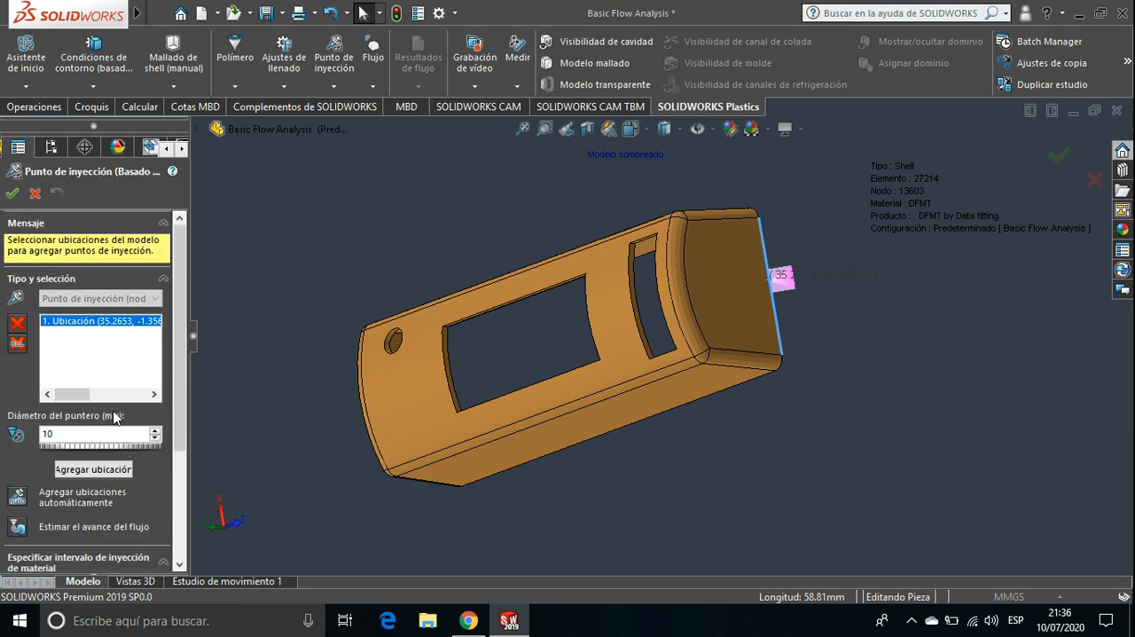
pyautogui.moveTo(178, 360); pyautogui.dragTo(190, 446)
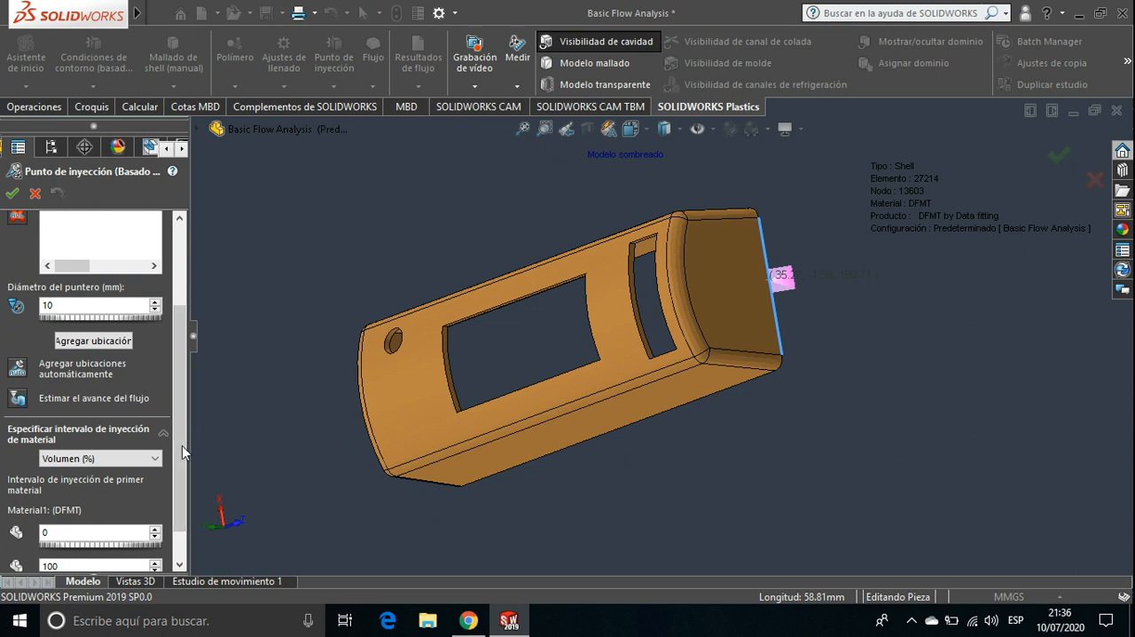
pyautogui.moveTo(182, 445); pyautogui.dragTo(181, 502)
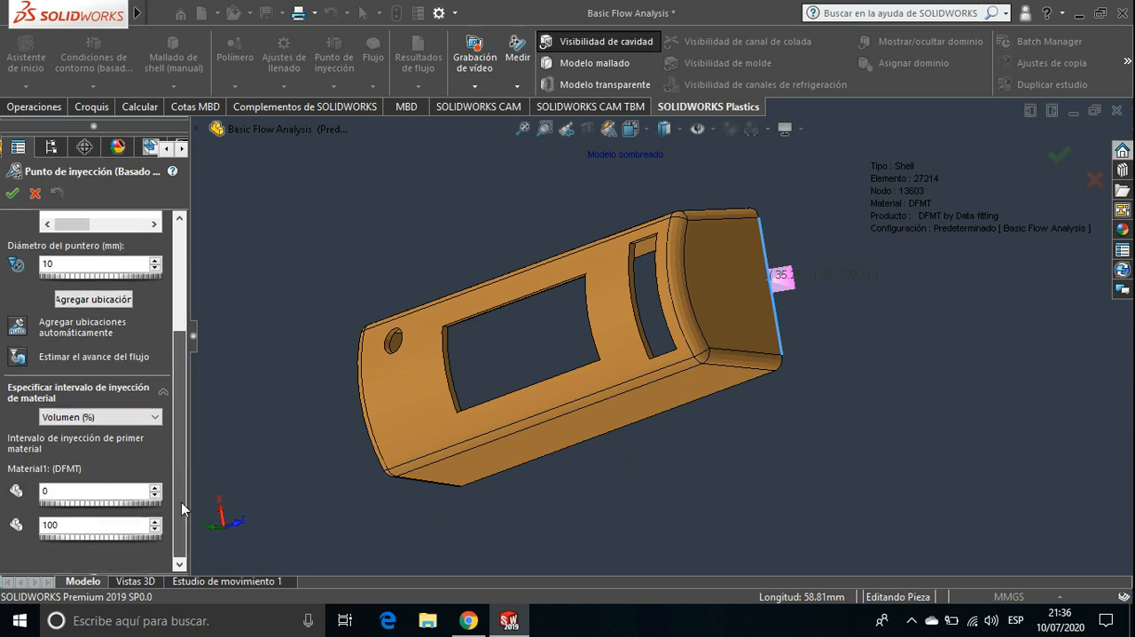
pyautogui.click(37, 194)
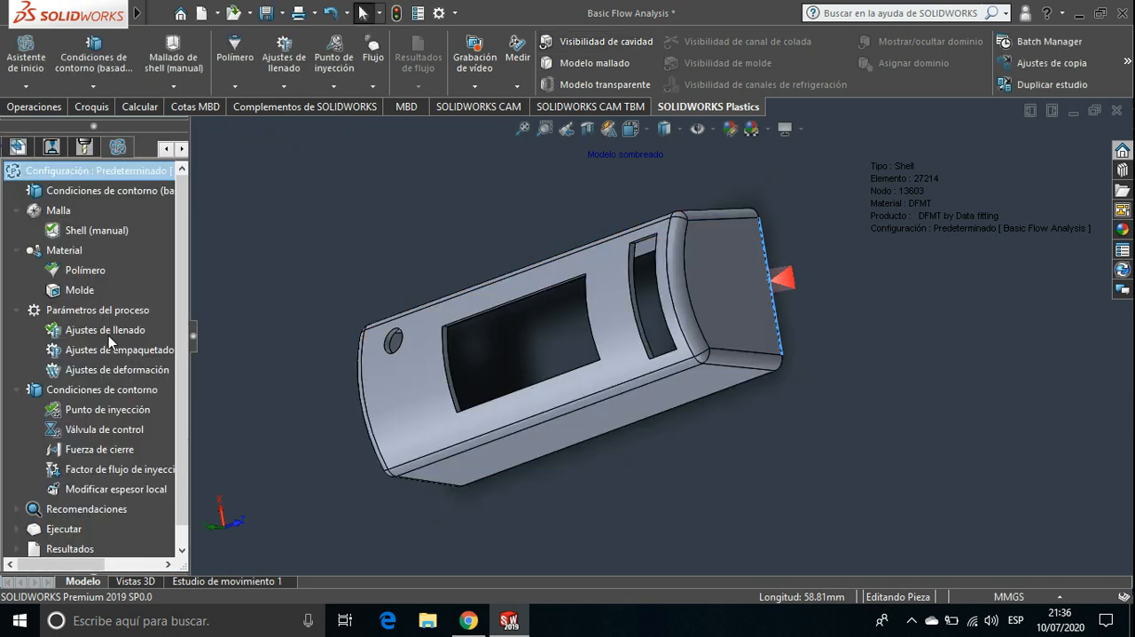
# Reopen the filling settings and review the advanced options for flow/pack switchover, multiple injection point control and gravity direction
pyautogui.click(100, 330)
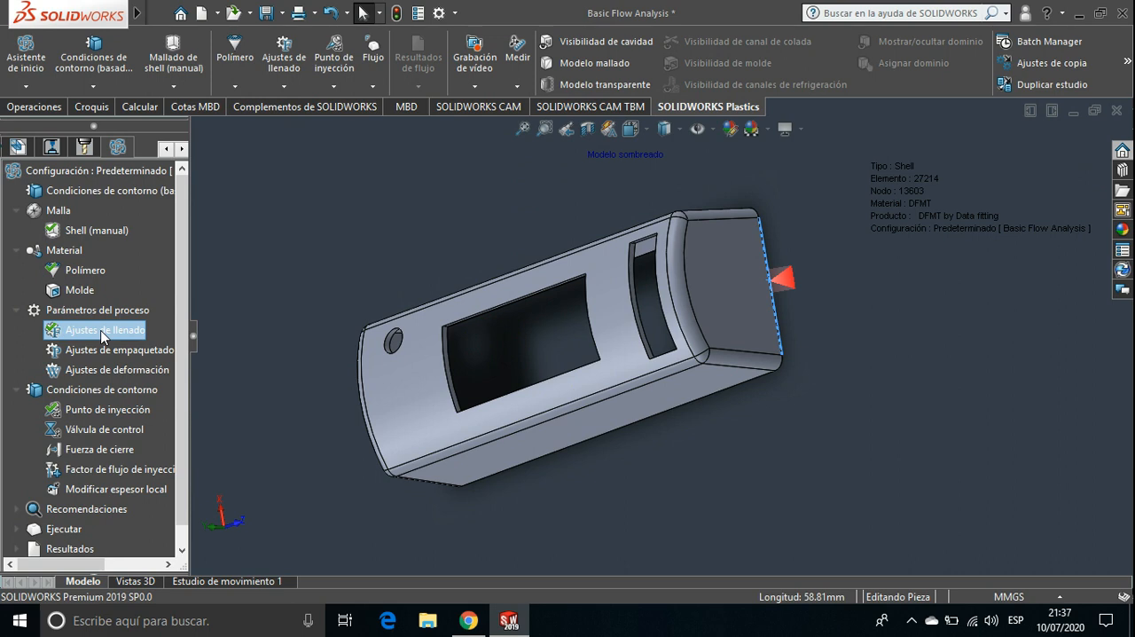
pyautogui.doubleClick(100, 329)
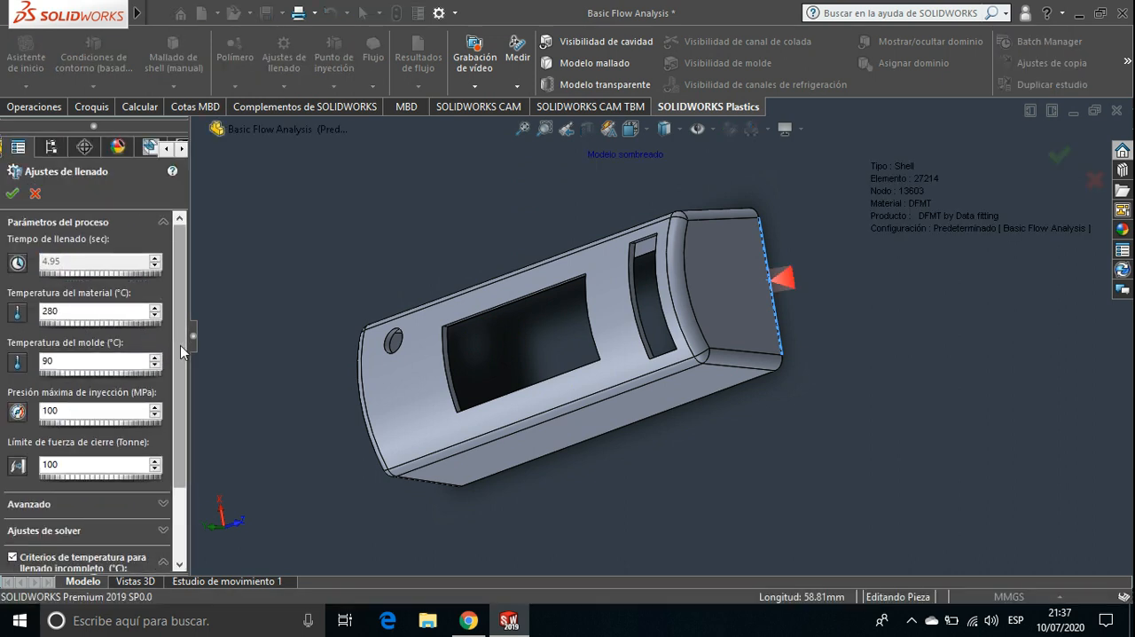
pyautogui.moveTo(180, 344); pyautogui.dragTo(192, 413)
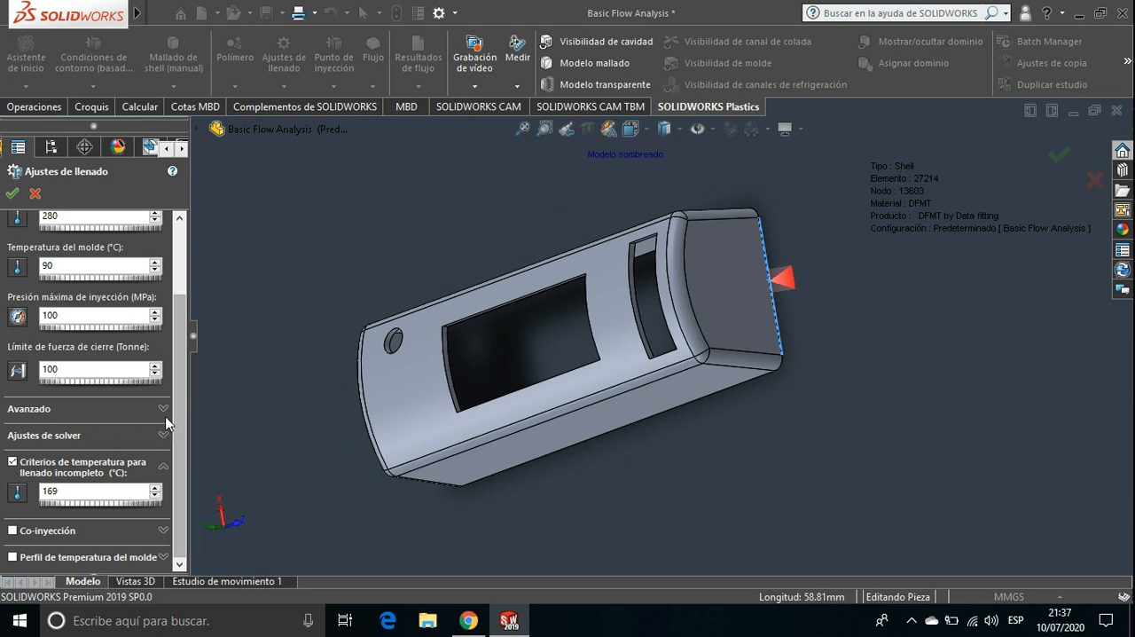
pyautogui.click(164, 410)
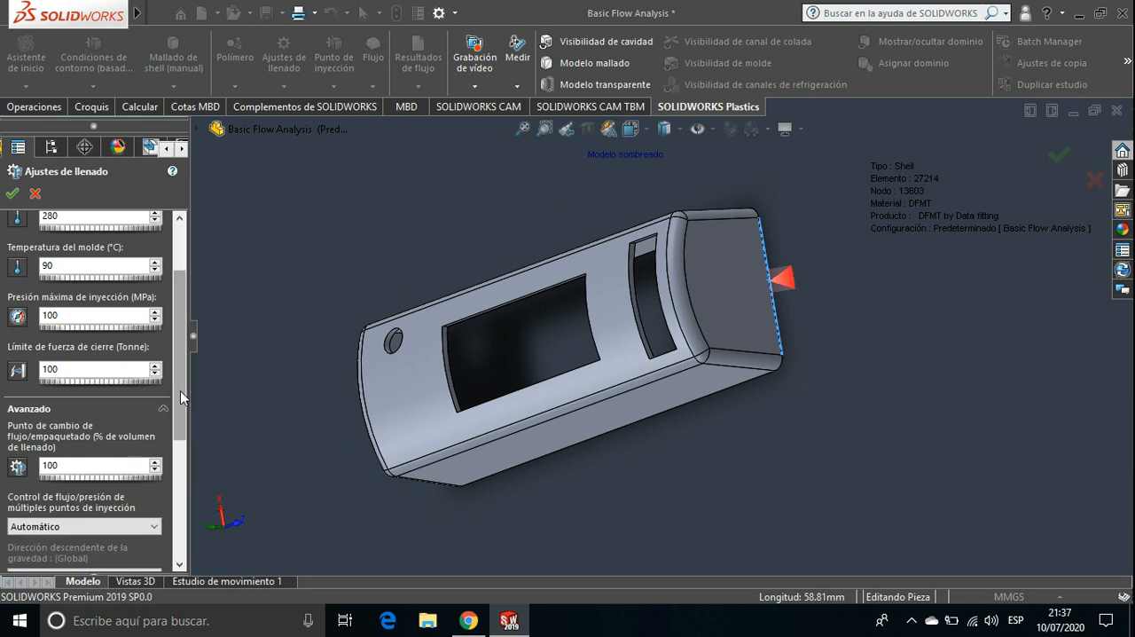
pyautogui.moveTo(179, 390); pyautogui.dragTo(184, 452)
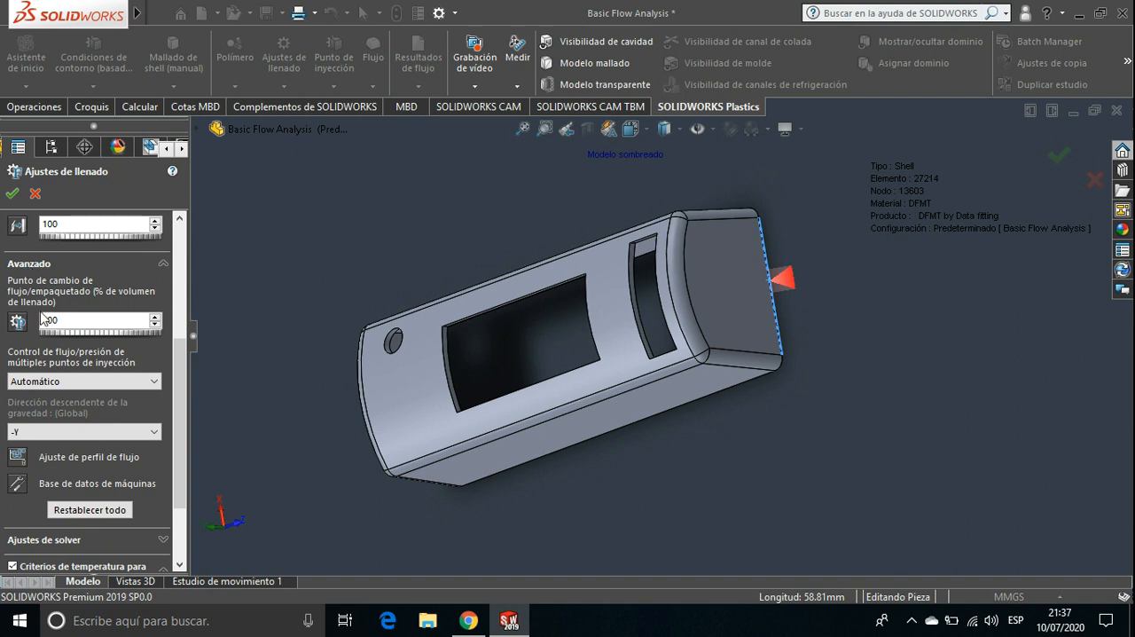
# Browse the injection moulding machine database for its manufacturers and machine types, and close it and the filling settings without changes
pyautogui.click(16, 486)
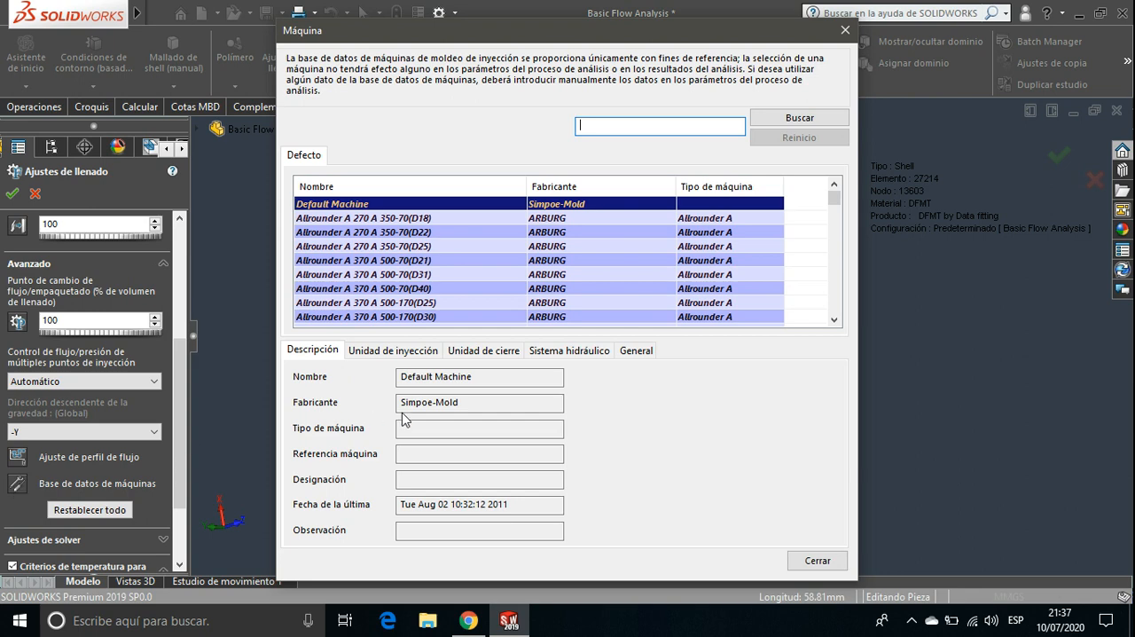
pyautogui.click(833, 319)
pyautogui.moveTo(833, 319); pyautogui.dragTo(833, 320)
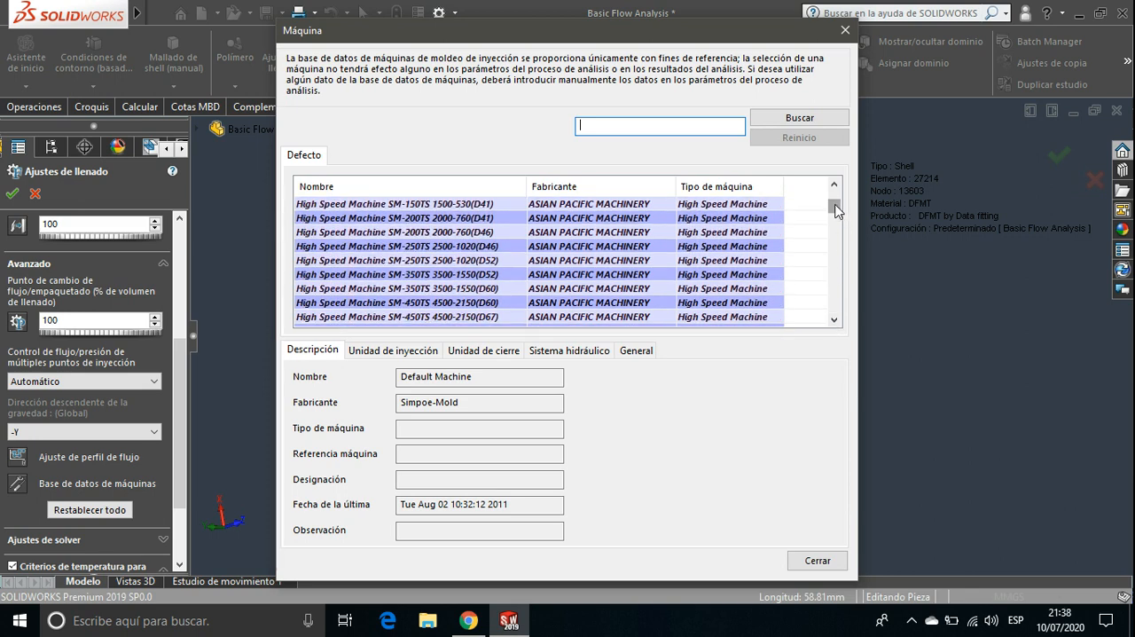
pyautogui.moveTo(833, 207); pyautogui.dragTo(834, 310)
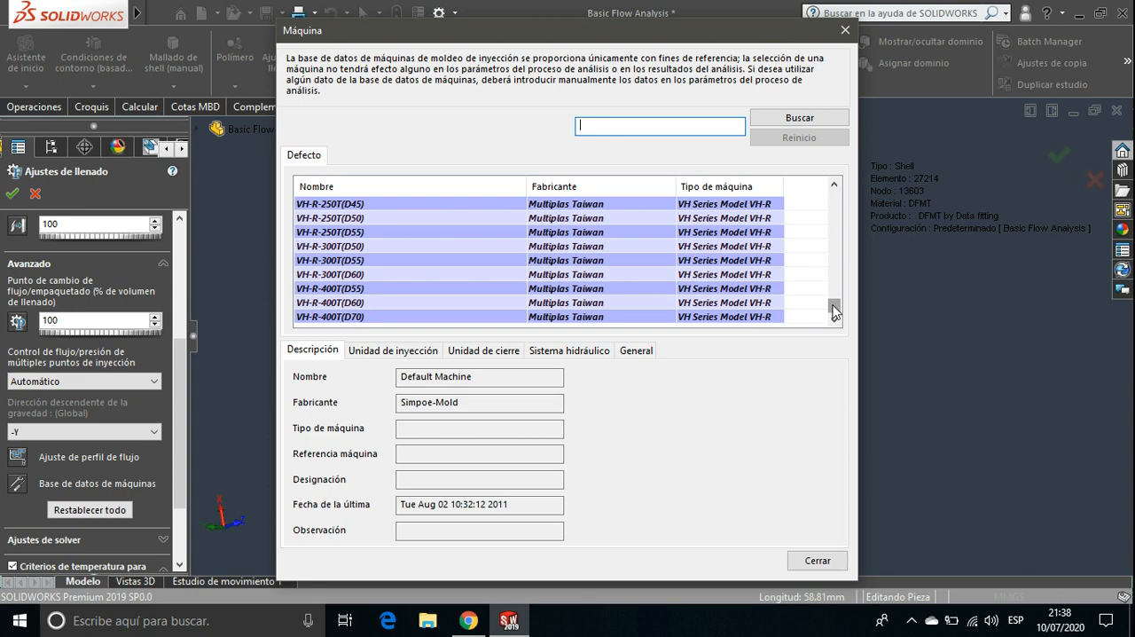
pyautogui.moveTo(833, 310); pyautogui.dragTo(833, 195)
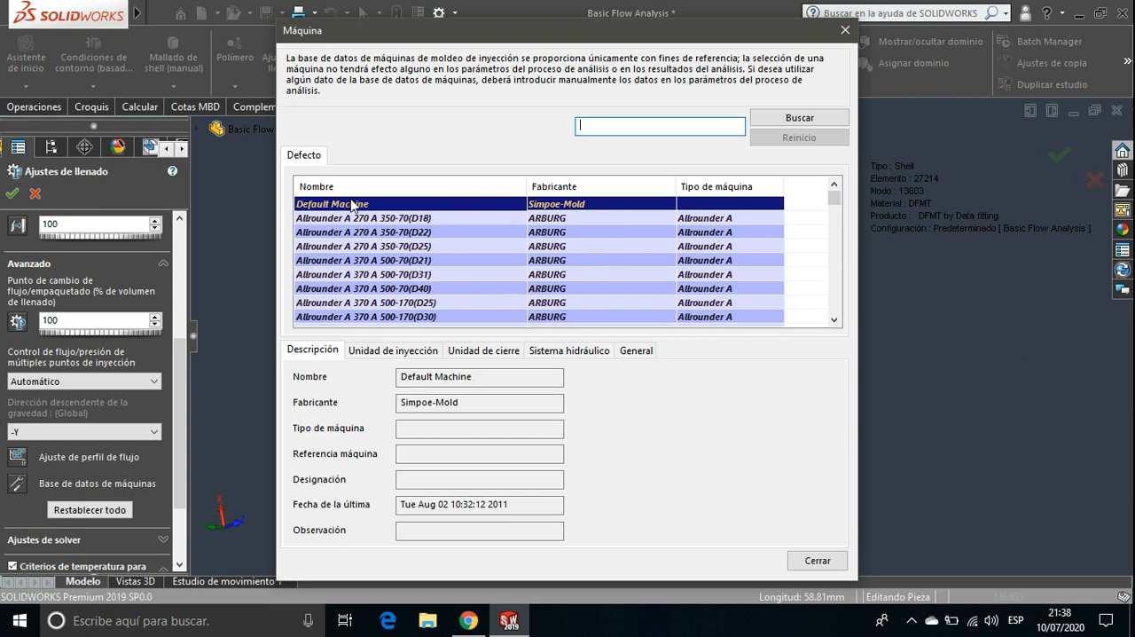
pyautogui.scroll(-5, 571, 267)
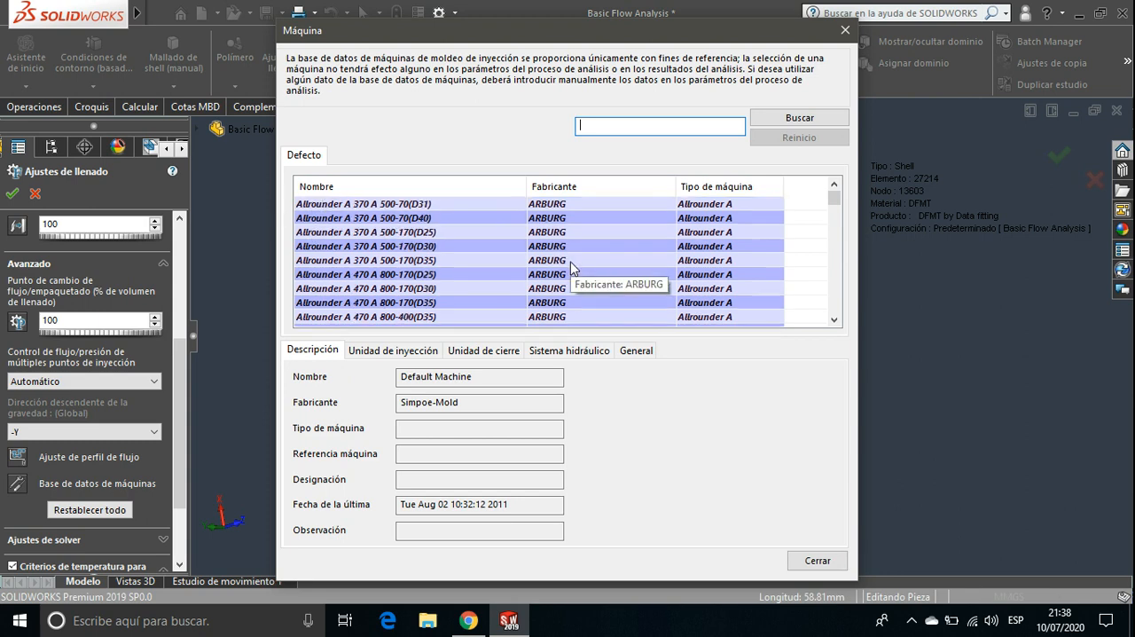
pyautogui.scroll(-10, 571, 268)
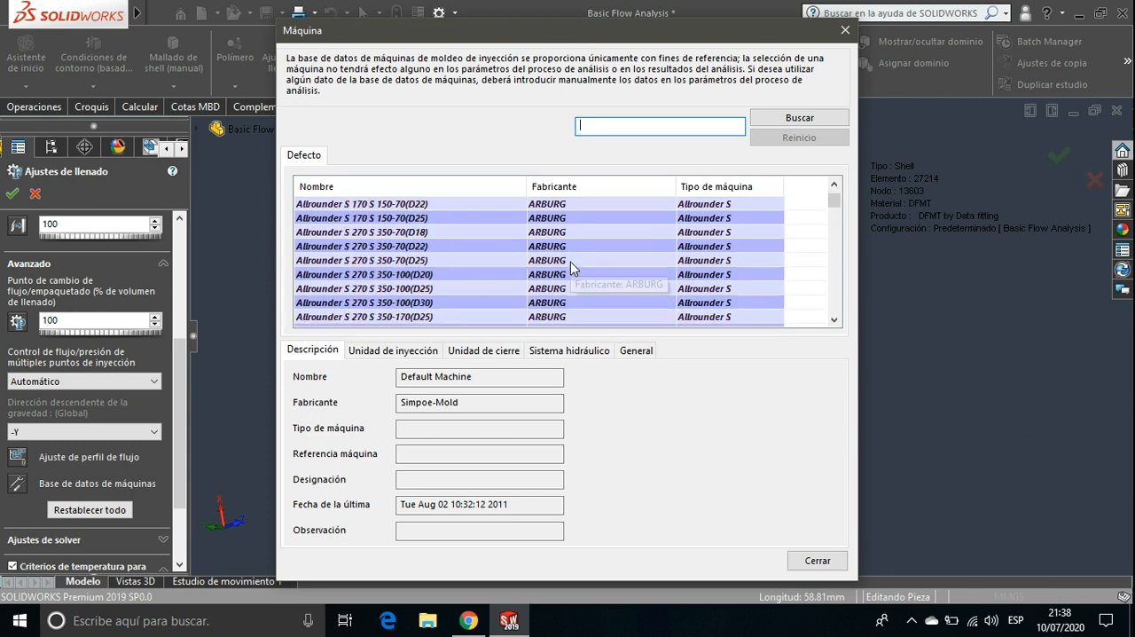
pyautogui.scroll(-10, 571, 268)
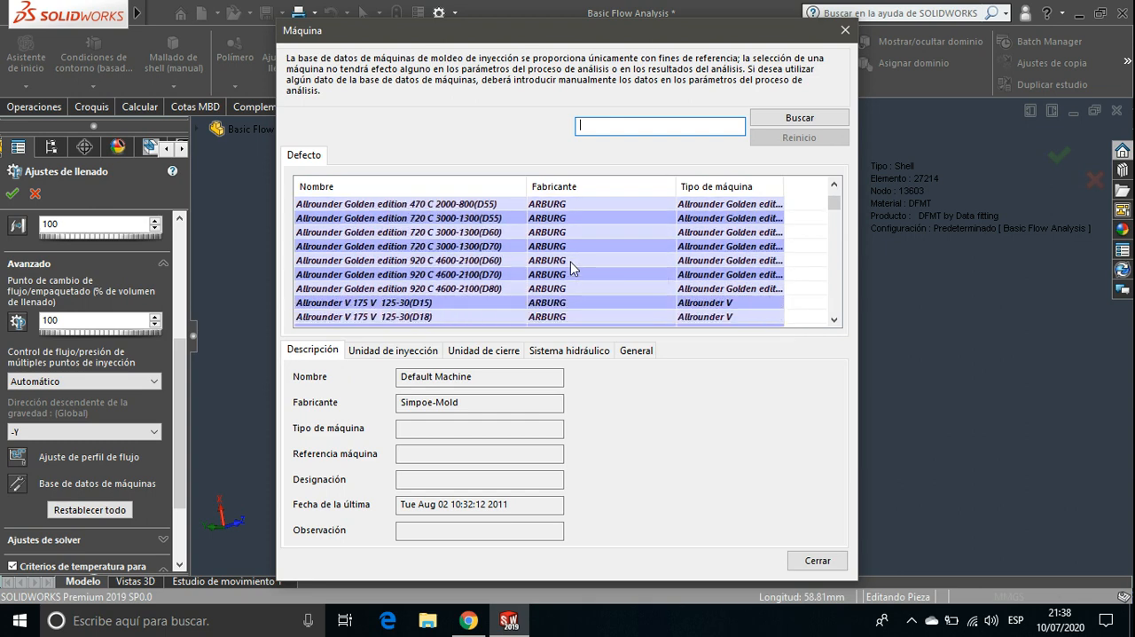
pyautogui.scroll(-12, 571, 267)
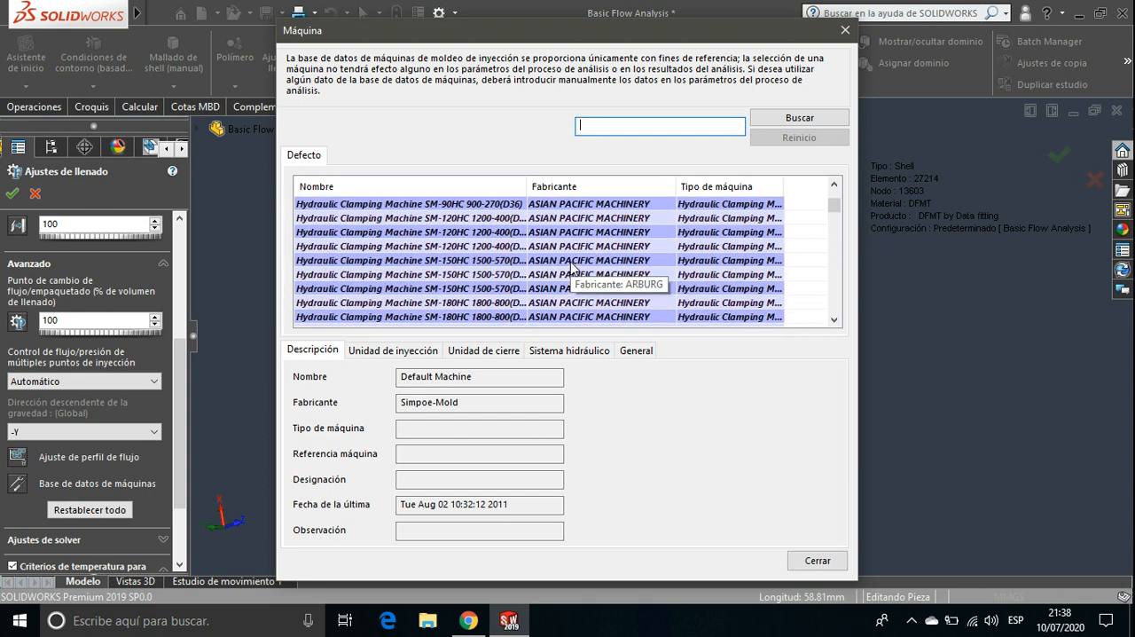
pyautogui.scroll(-12, 570, 267)
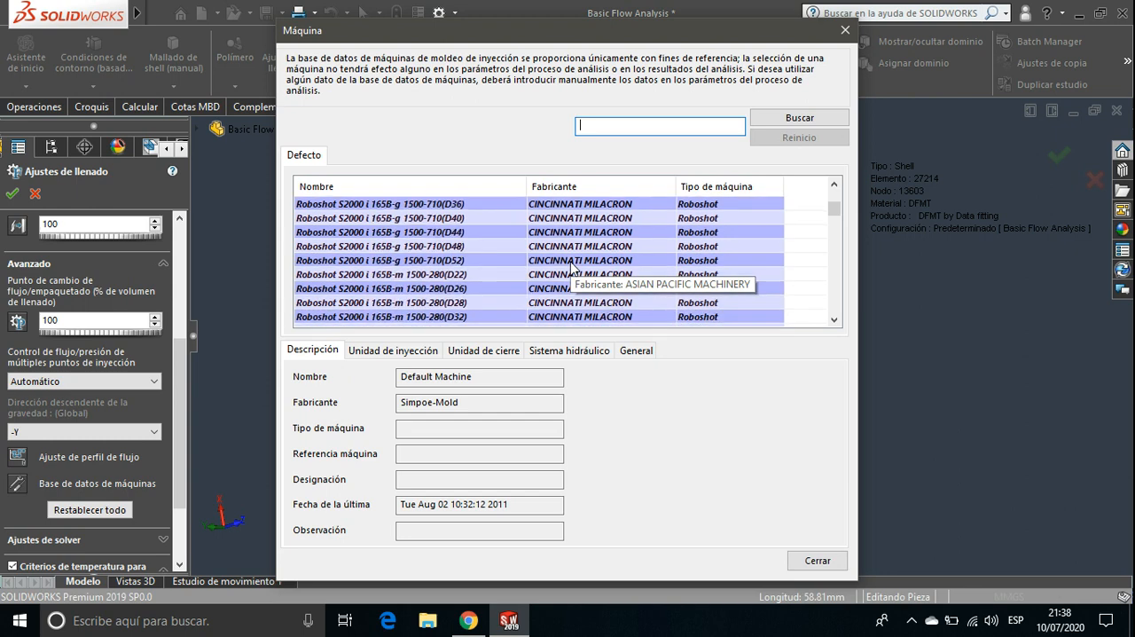
pyautogui.scroll(-12, 571, 268)
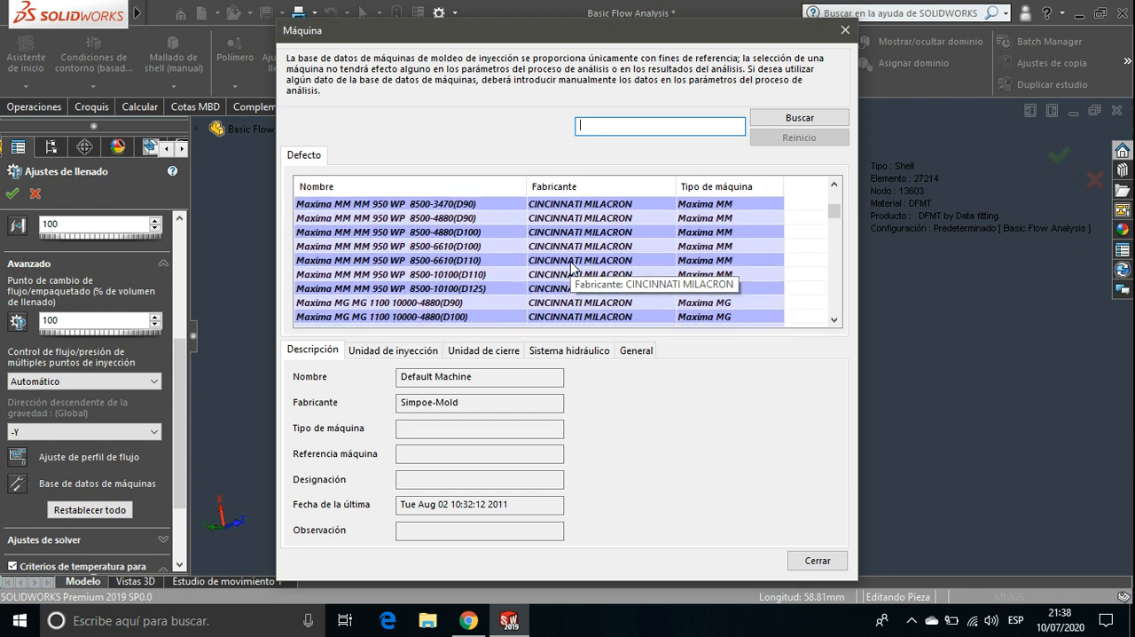
pyautogui.scroll(-12, 571, 266)
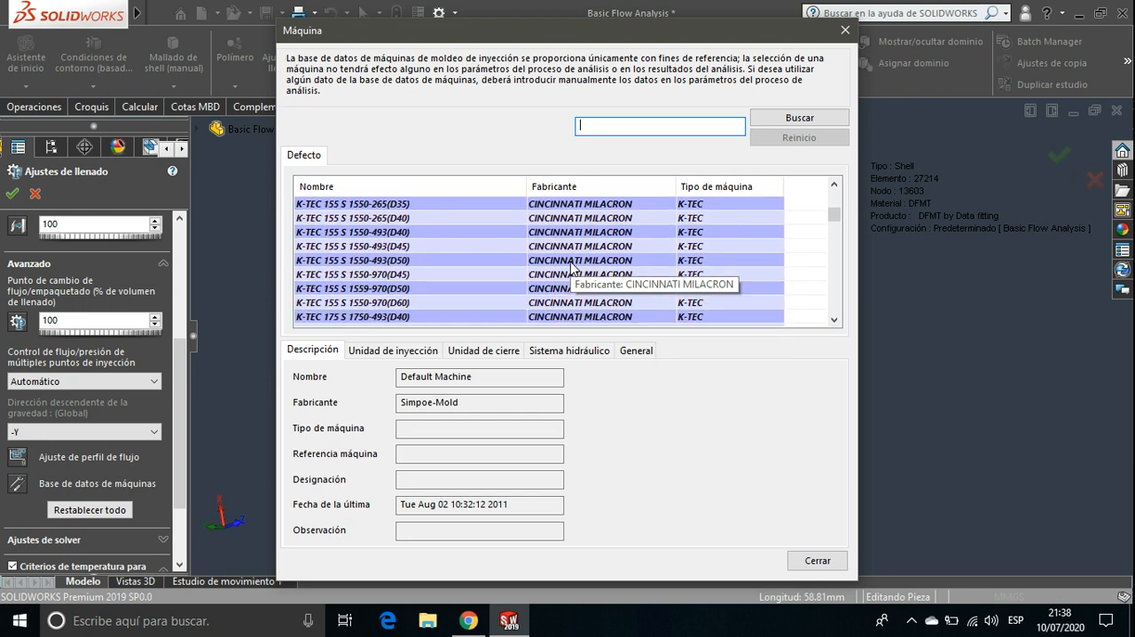
pyautogui.scroll(-12, 570, 266)
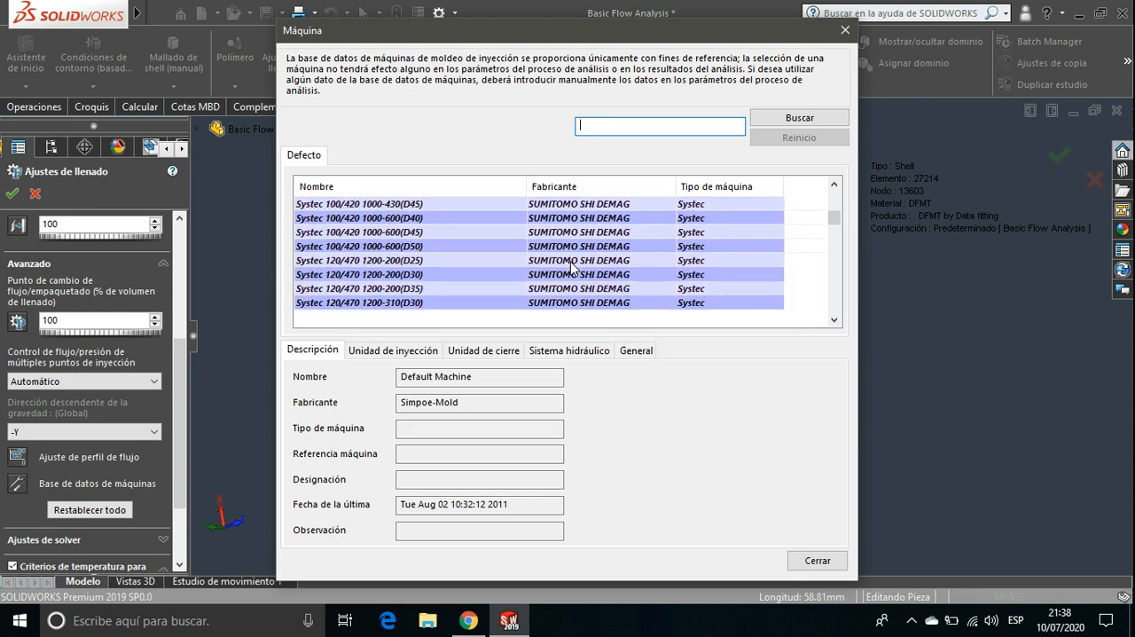
pyautogui.scroll(-12, 571, 266)
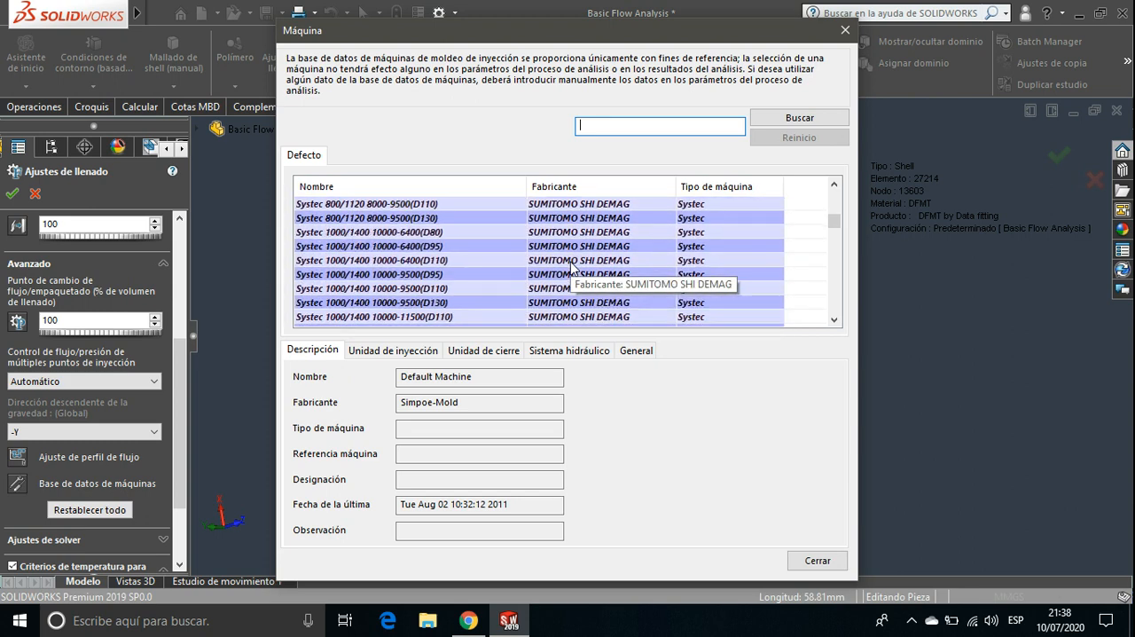
pyautogui.scroll(-8, 571, 266)
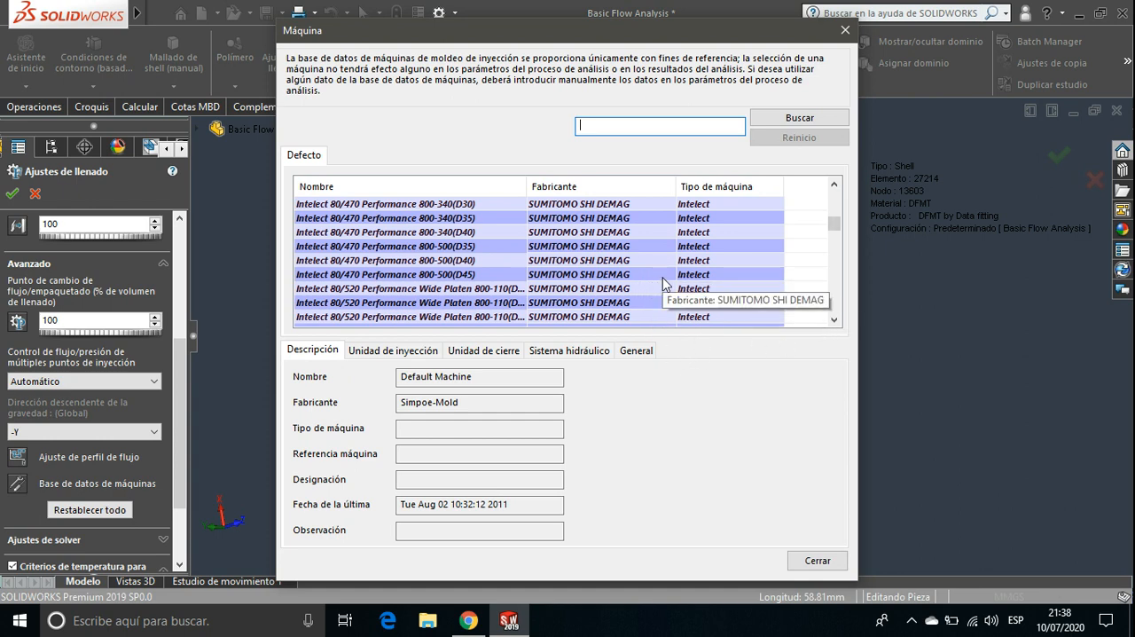
pyautogui.click(816, 562)
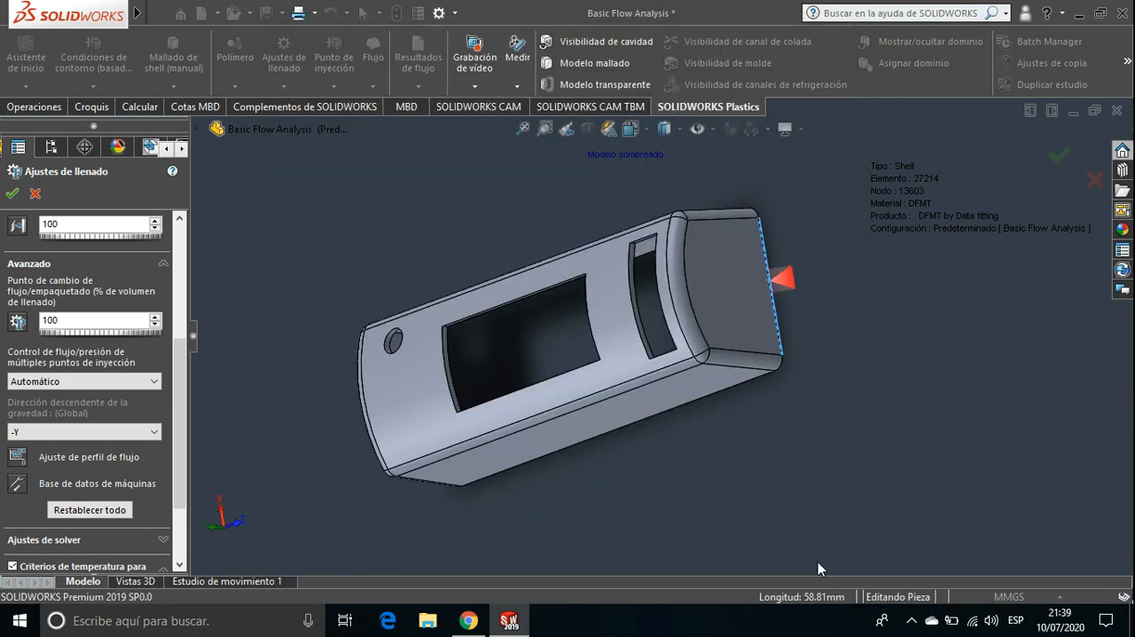
pyautogui.click(37, 195)
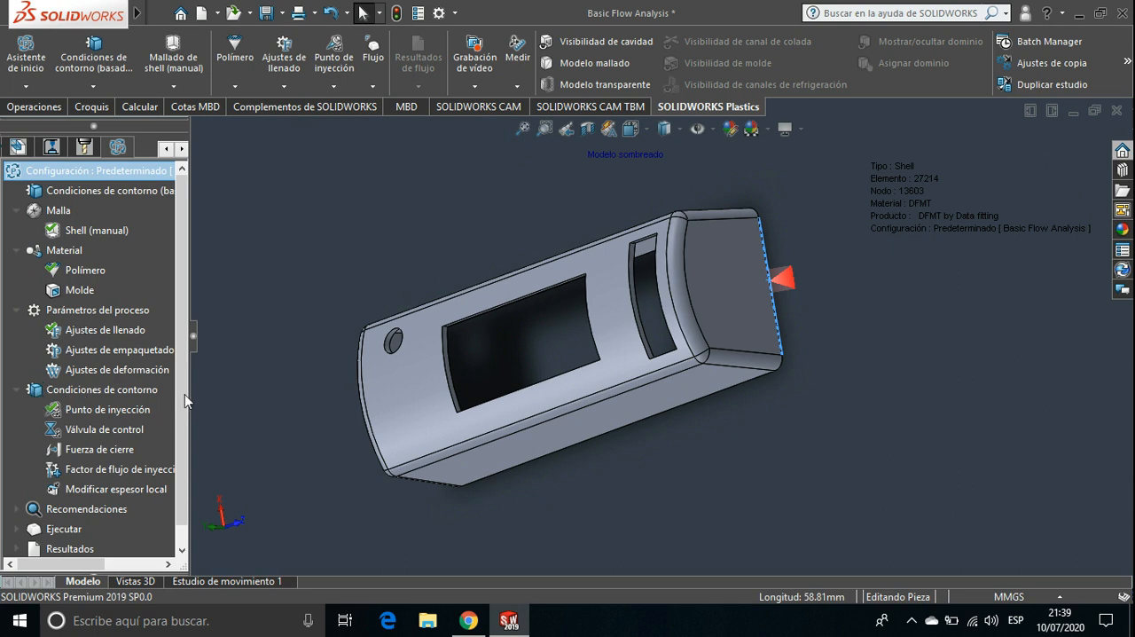
# Review the recommendation and run options of the Plastics study and run the flow-only (Flujo) analysis
pyautogui.scroll(-1, 185, 394)
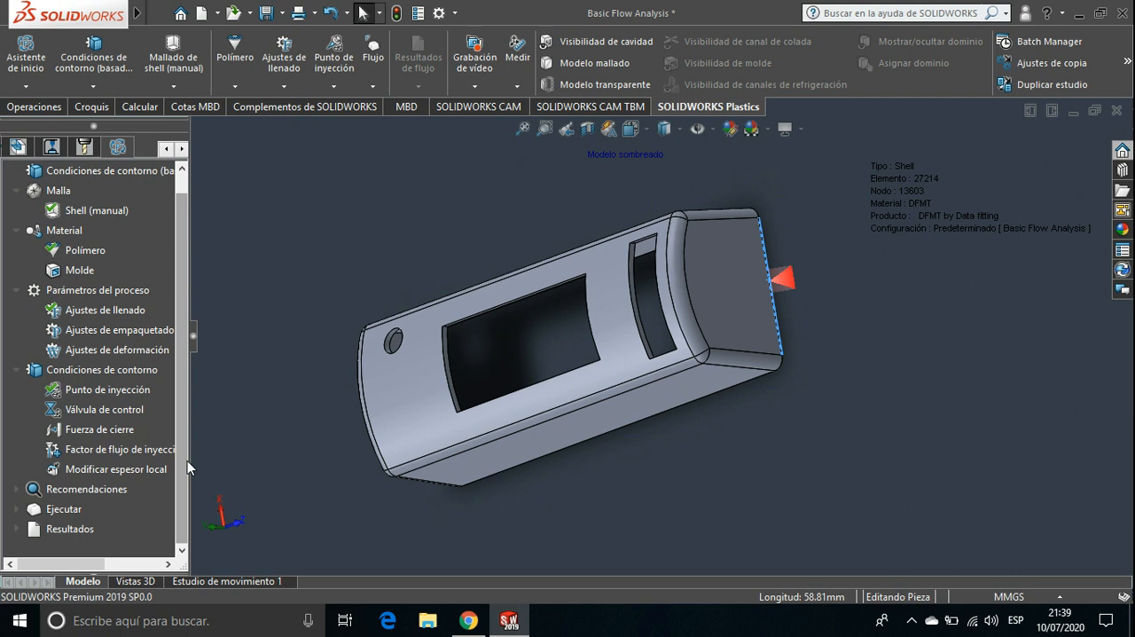
pyautogui.click(16, 489)
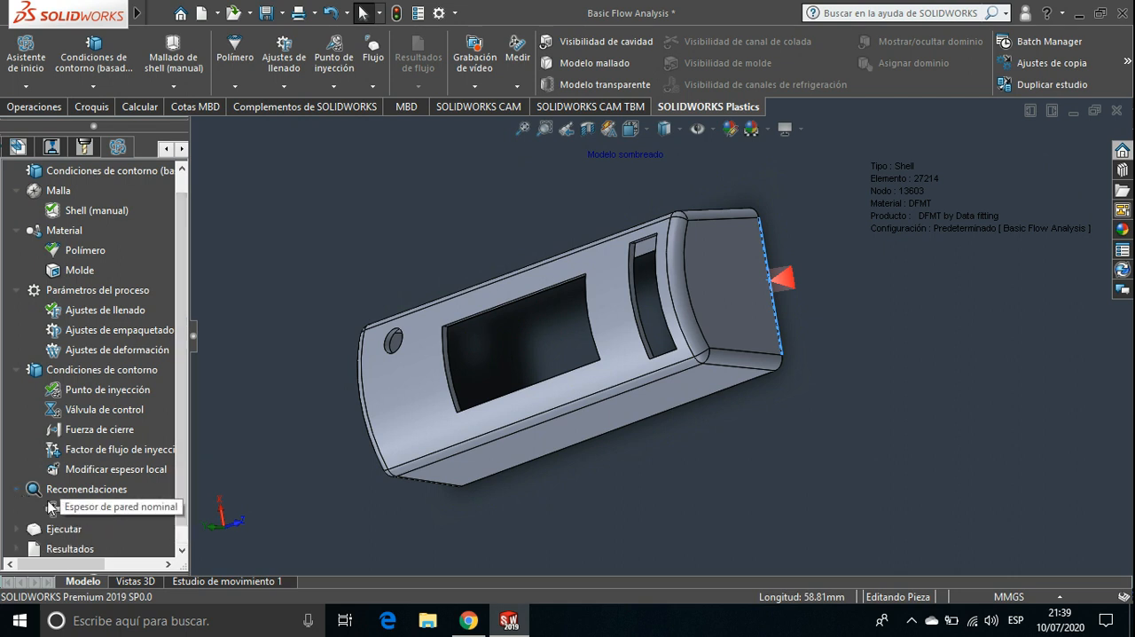
pyautogui.click(18, 488)
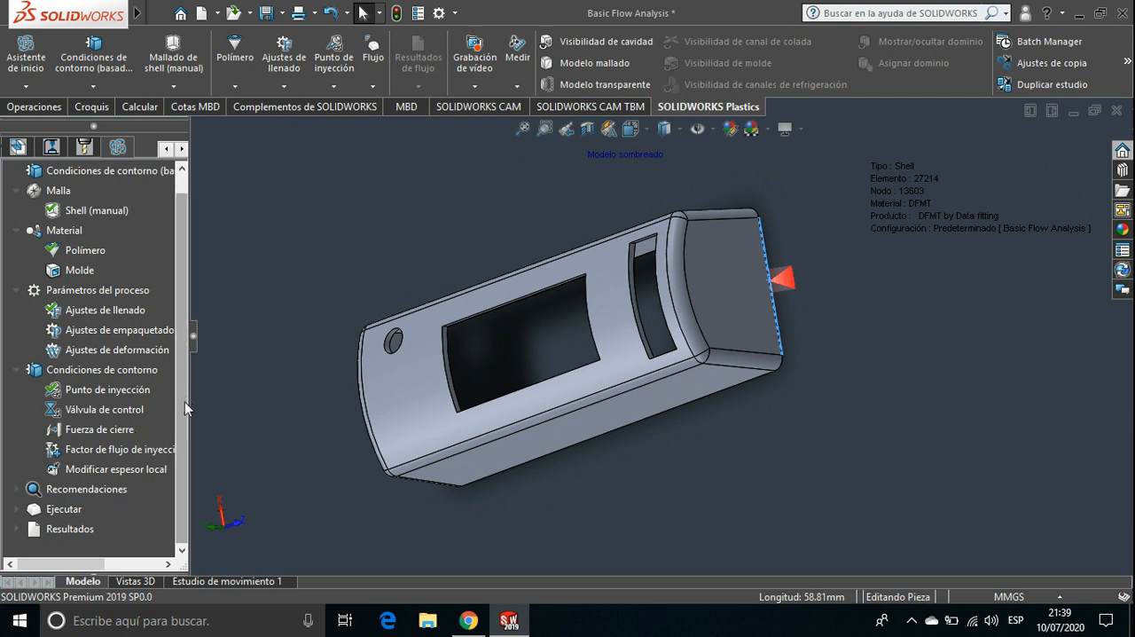
pyautogui.click(16, 509)
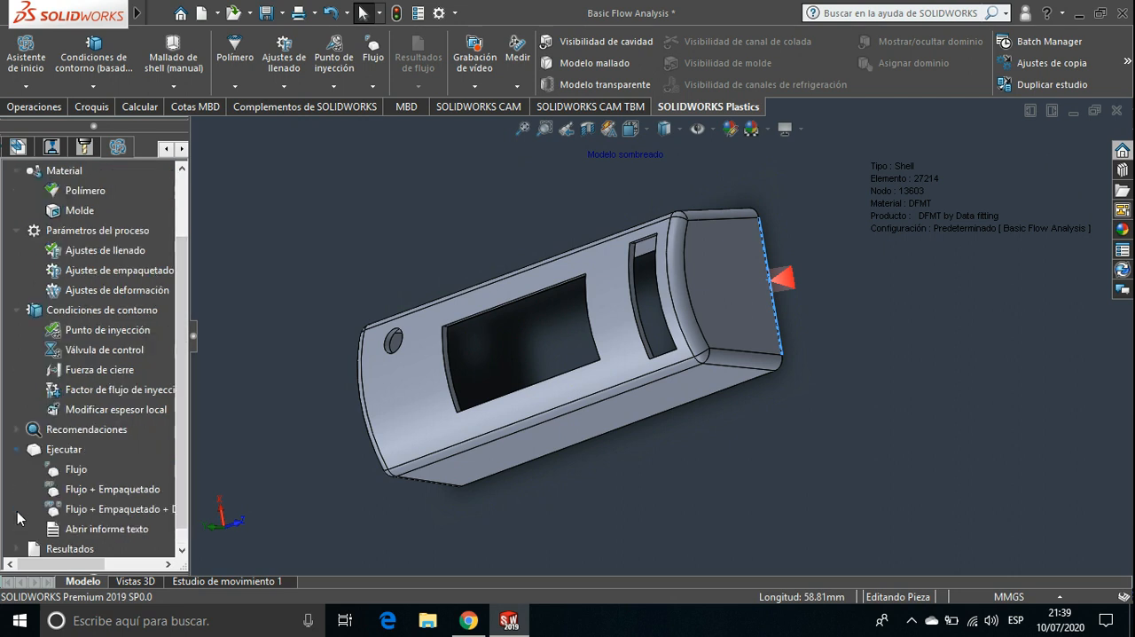
pyautogui.moveTo(182, 452); pyautogui.dragTo(182, 492)
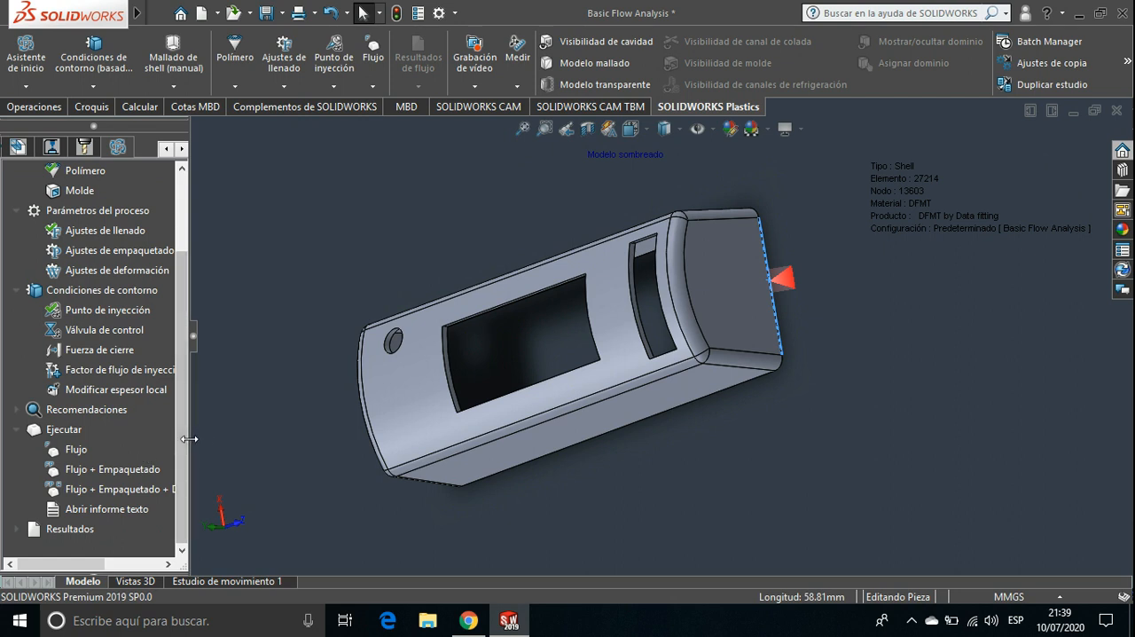
pyautogui.moveTo(189, 441); pyautogui.dragTo(263, 439)
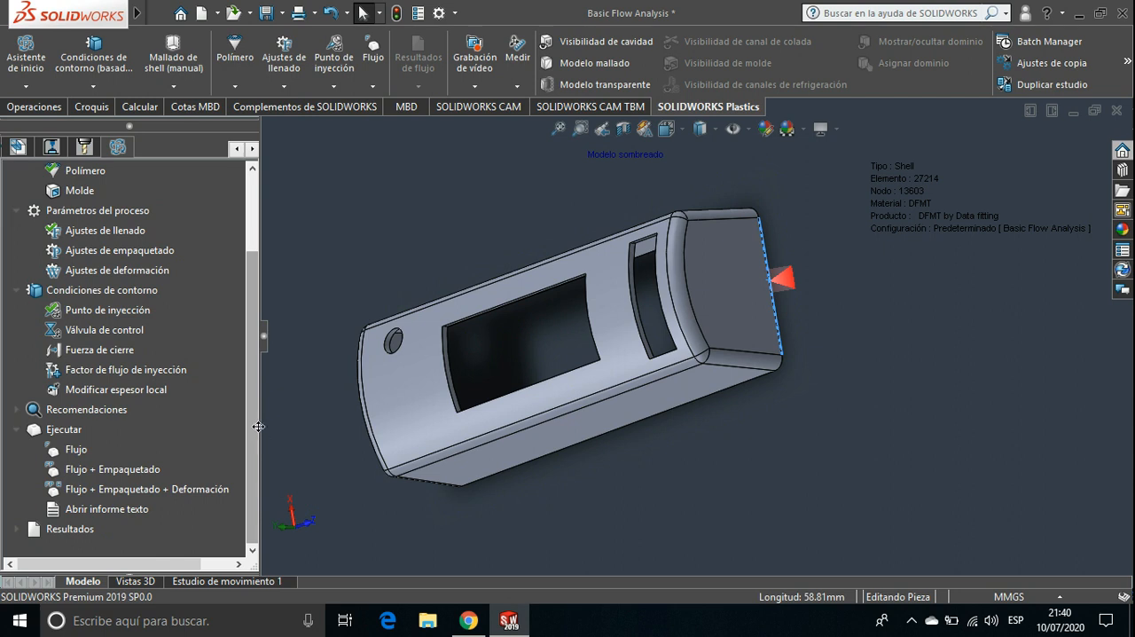
pyautogui.moveTo(259, 426); pyautogui.dragTo(193, 423)
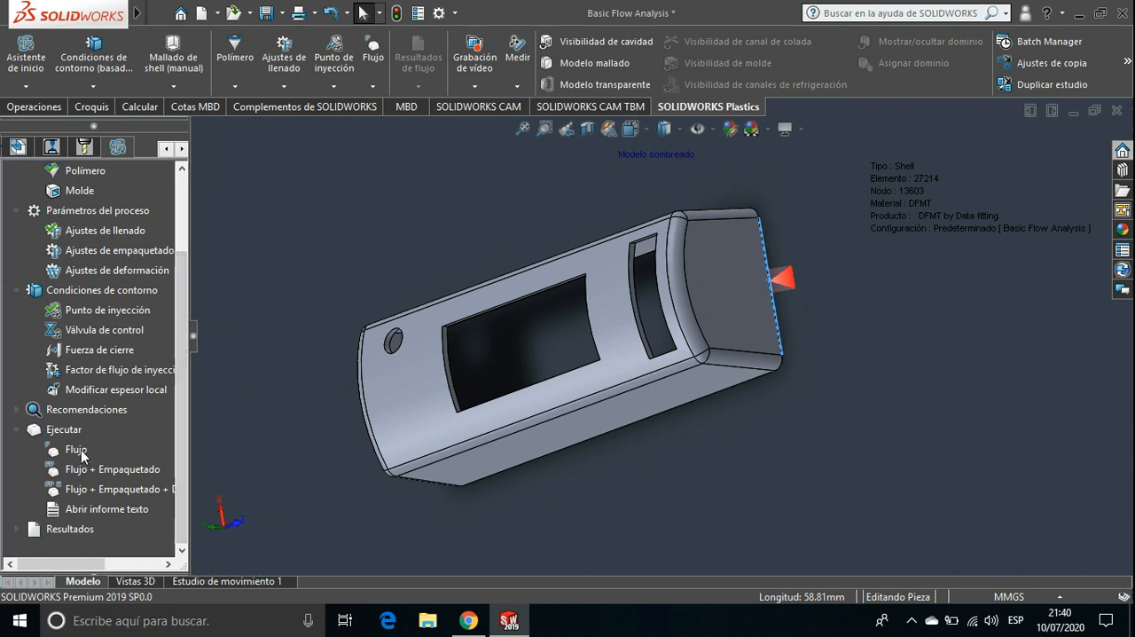
pyautogui.doubleClick(79, 450)
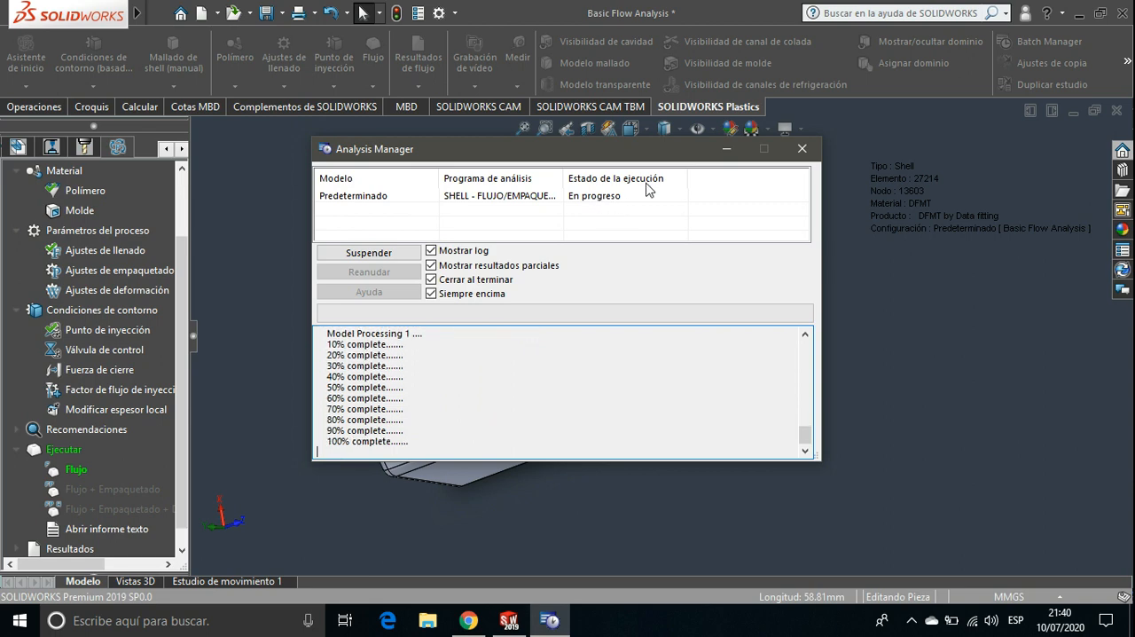
# Move the Analysis Manager window clear of the model and orient the part to show its outer face with the openings
pyautogui.moveTo(617, 142); pyautogui.dragTo(327, 24)
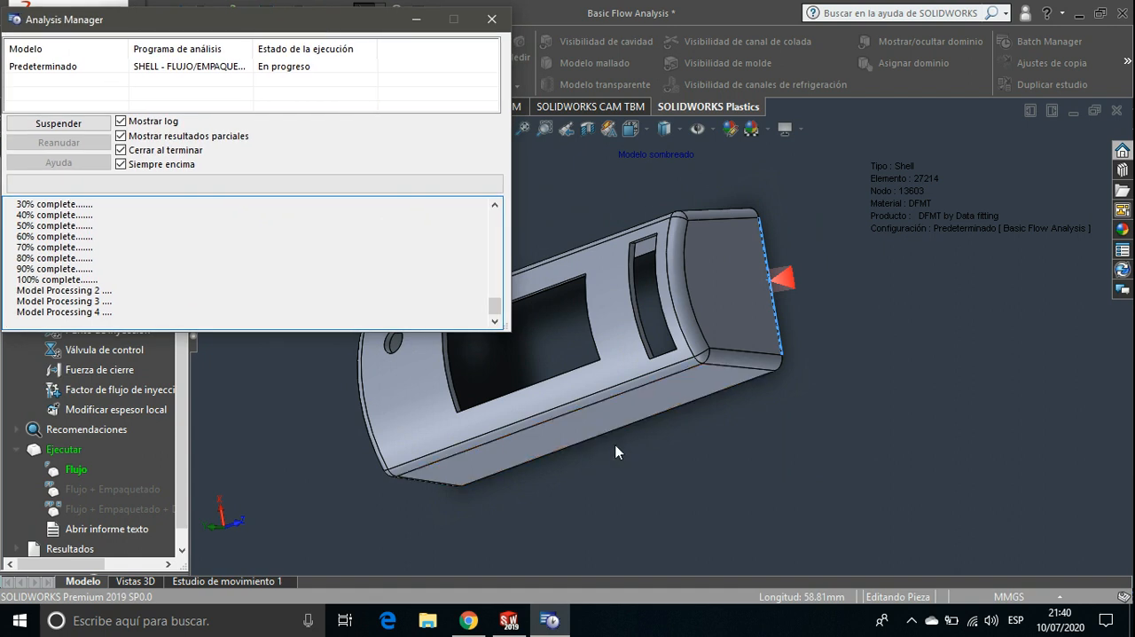
pyautogui.keyDown('ctrl'); pyautogui.moveTo(624, 443); pyautogui.dragTo(734, 437, button='middle'); pyautogui.keyUp('ctrl')
pyautogui.scroll(2, 734, 437)
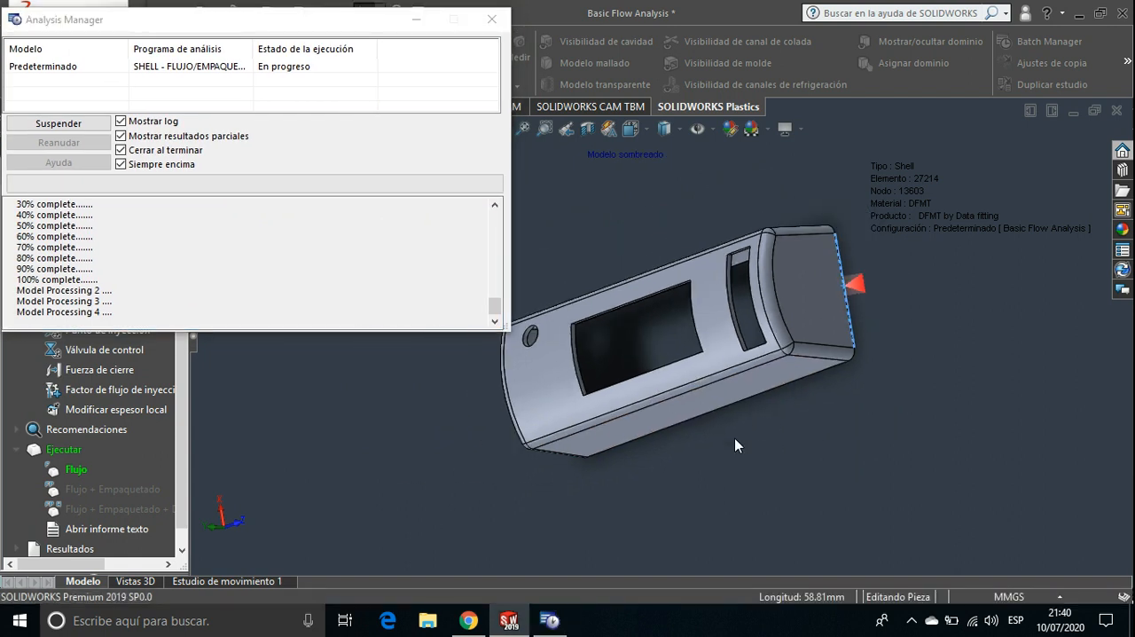
pyautogui.moveTo(569, 422); pyautogui.dragTo(610, 479, button='middle')
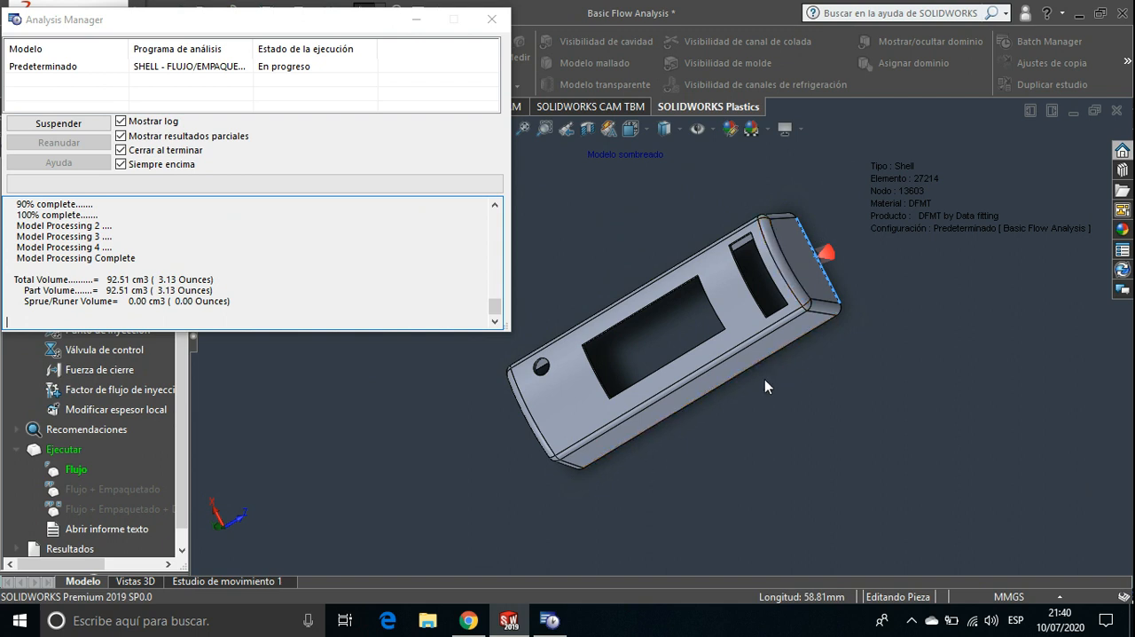
pyautogui.scroll(-3, 764, 379)
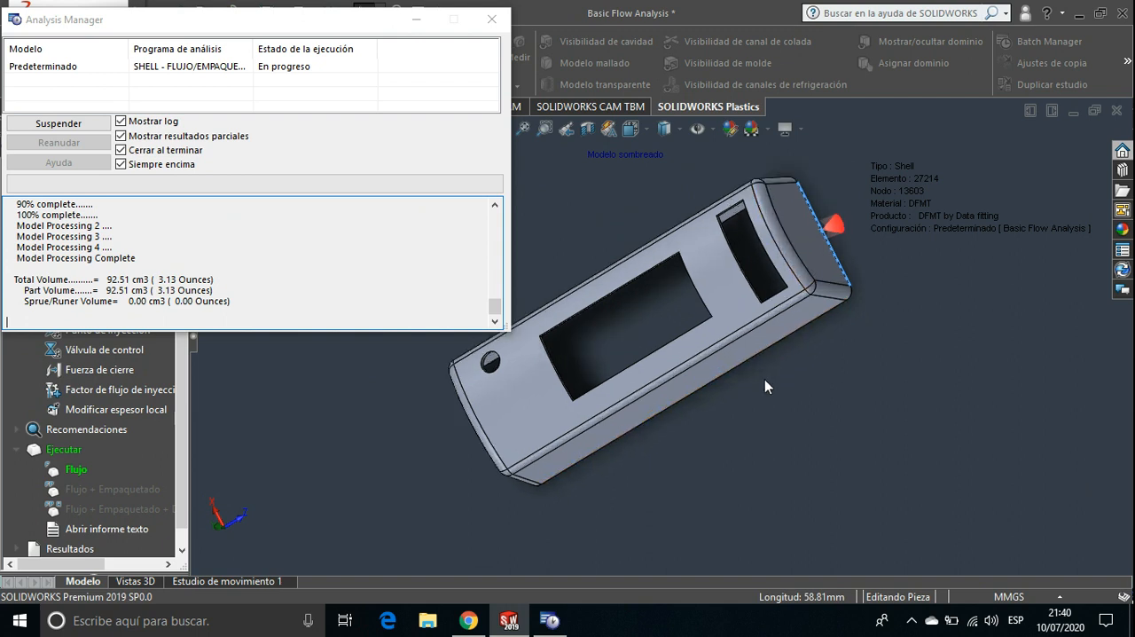
pyautogui.keyDown('ctrl'); pyautogui.moveTo(764, 379); pyautogui.dragTo(846, 404, button='middle'); pyautogui.keyUp('ctrl')
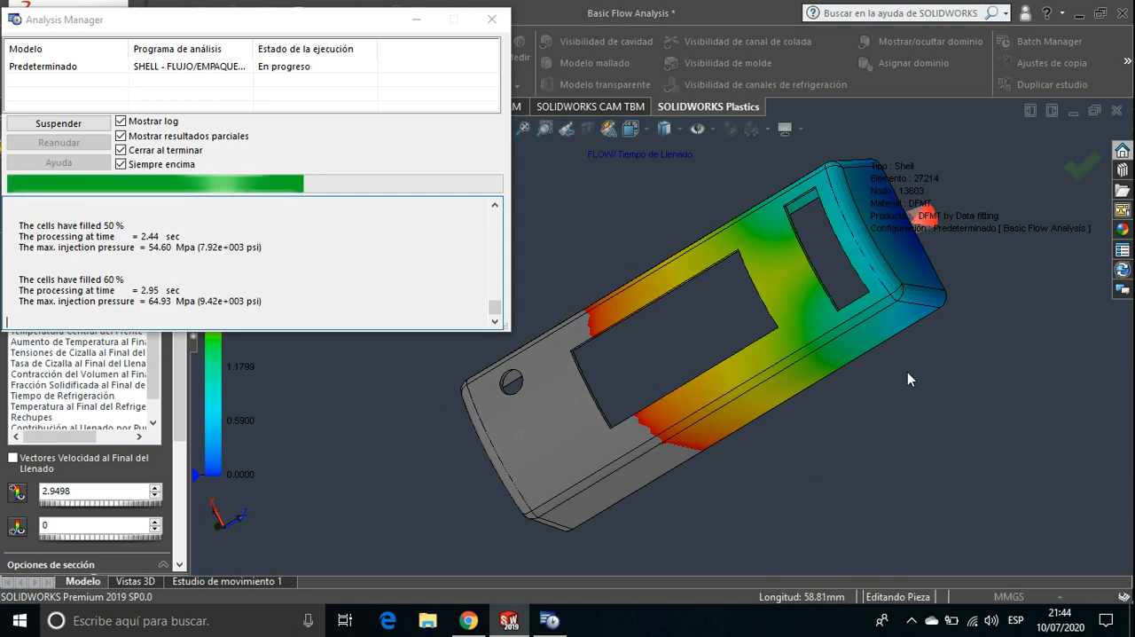
# Change the model's display style and examine the partial fill-time result on the outside and inside of the housing
pyautogui.moveTo(907, 373); pyautogui.dragTo(750, 349, button='middle')
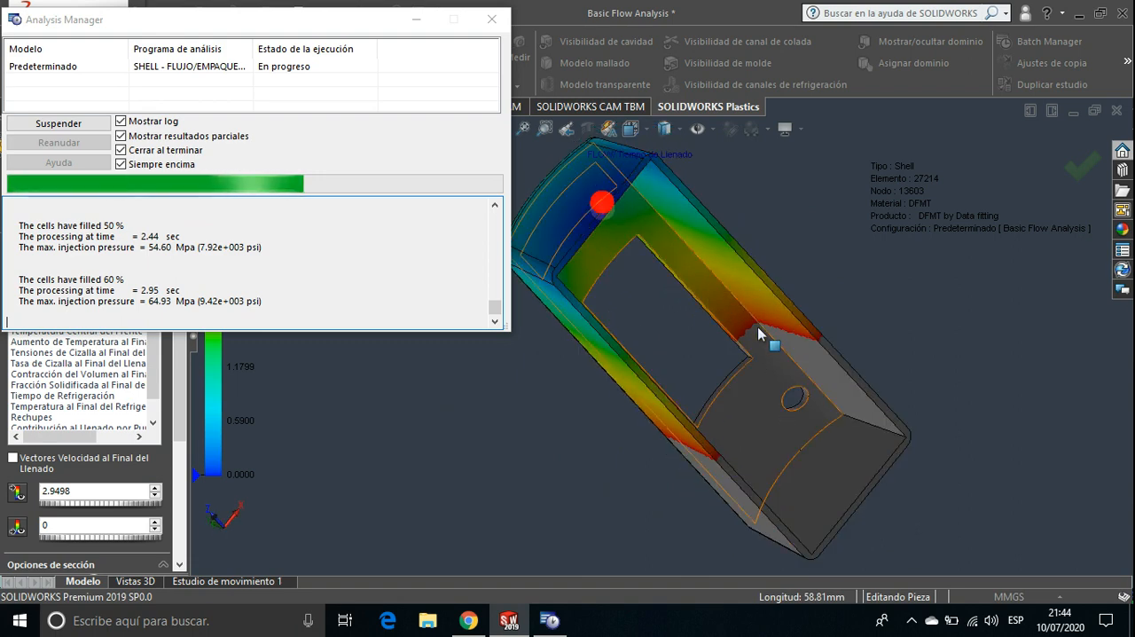
pyautogui.moveTo(697, 342); pyautogui.dragTo(800, 378, button='middle')
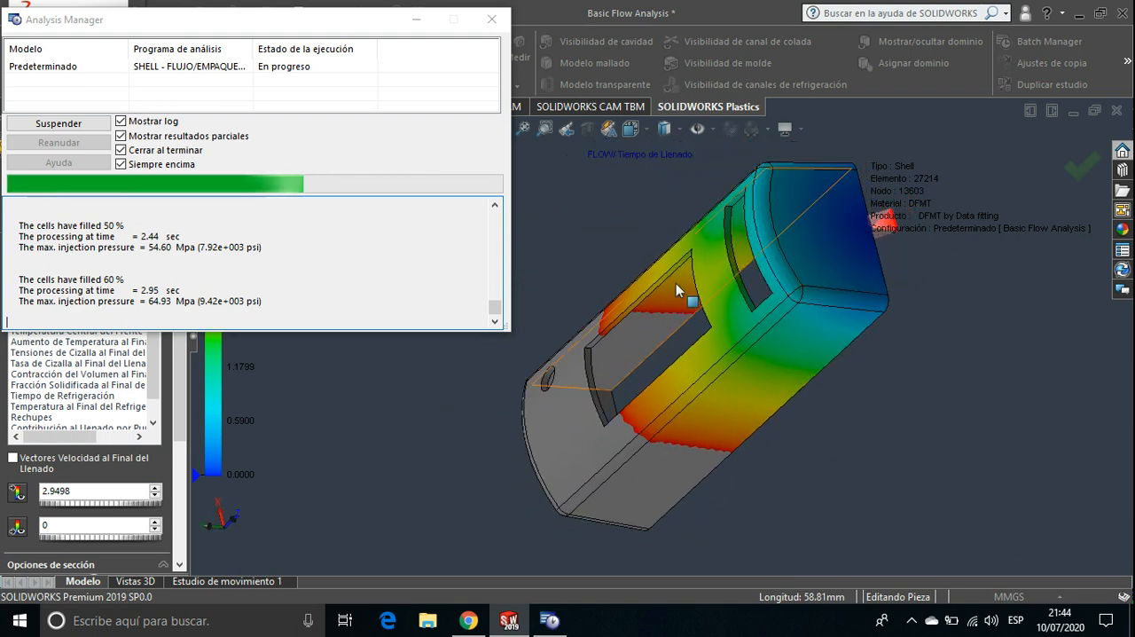
pyautogui.moveTo(765, 422); pyautogui.dragTo(785, 405, button='middle')
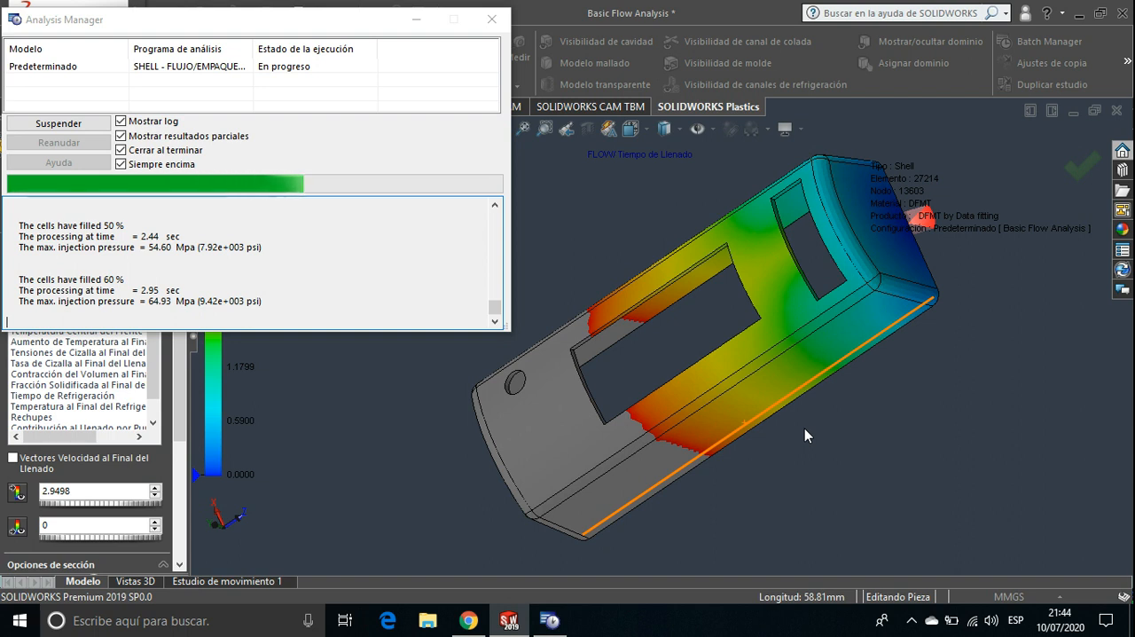
pyautogui.click(678, 127)
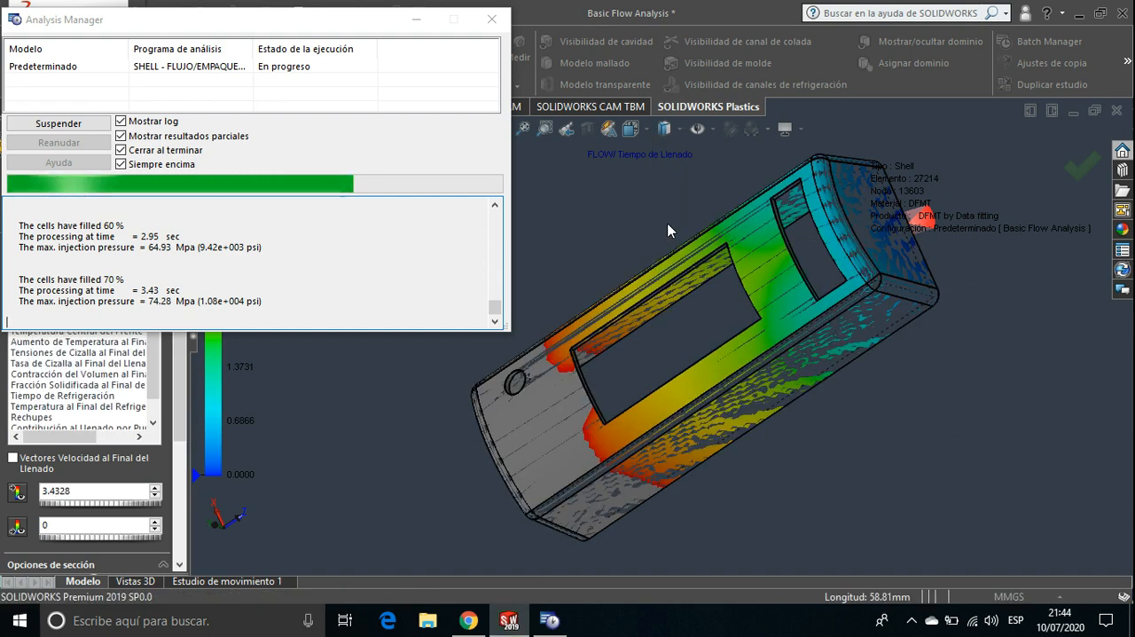
pyautogui.moveTo(895, 412); pyautogui.dragTo(782, 310, button='middle')
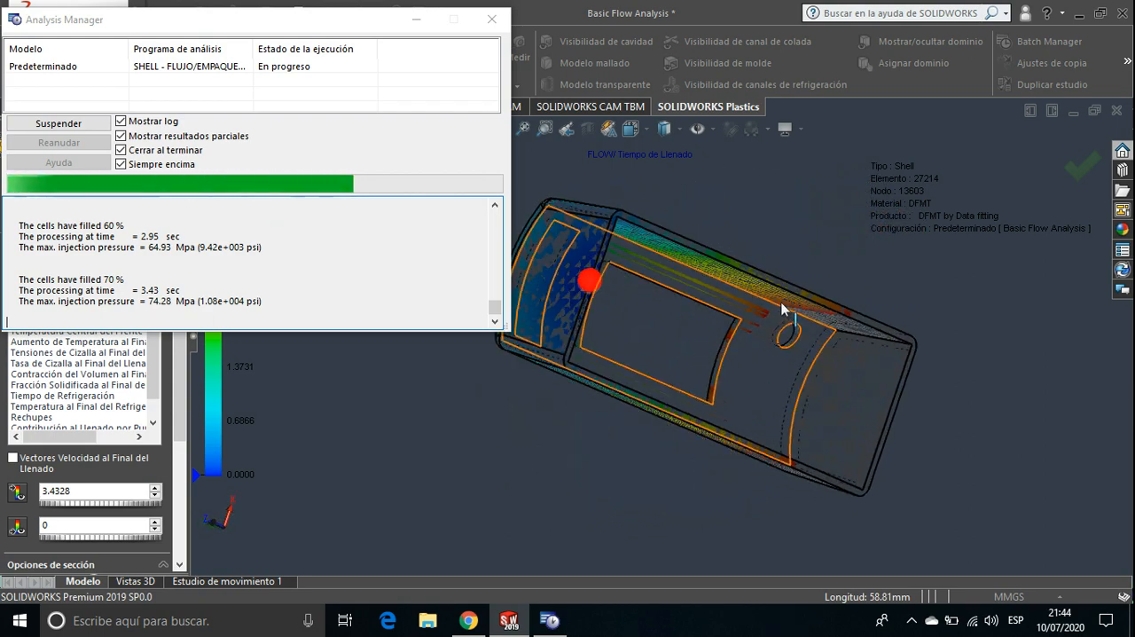
pyautogui.scroll(-5, 782, 311)
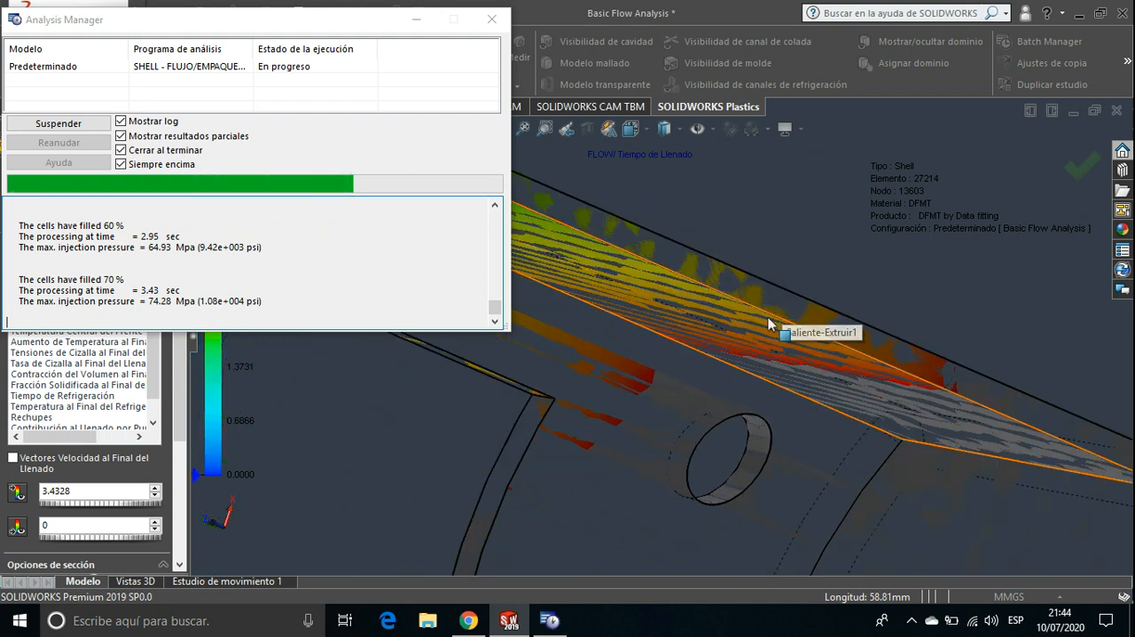
# Compare the wireframe and hidden-lines-removed display styles on the partial fill-time result and show the housing's face with the openings
pyautogui.click(680, 128)
pyautogui.click(666, 245)
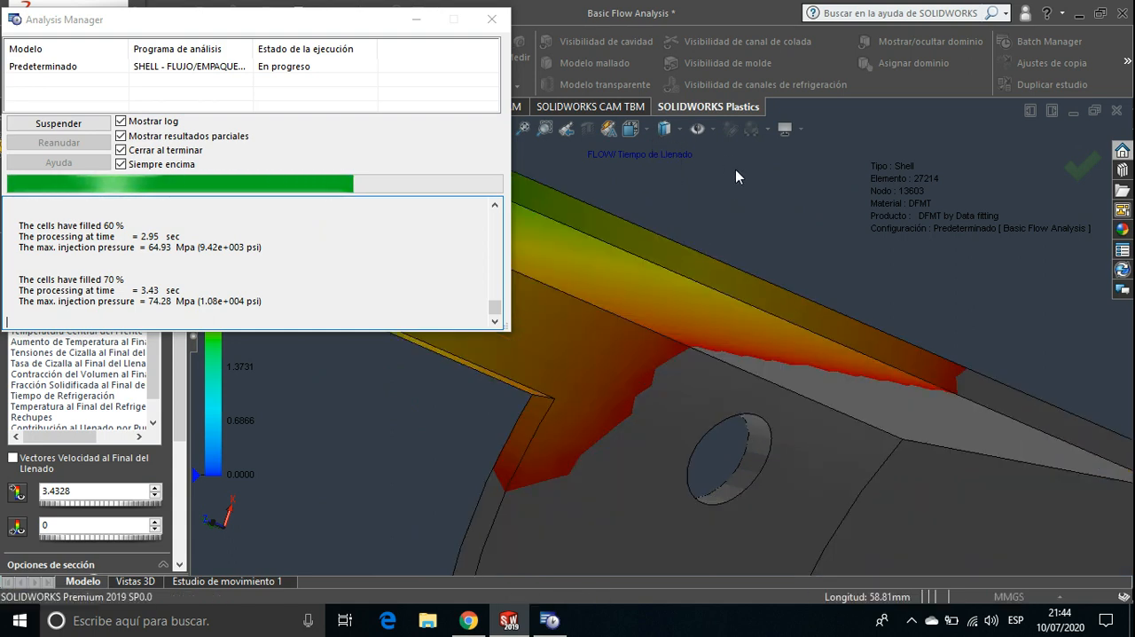
pyautogui.click(714, 132)
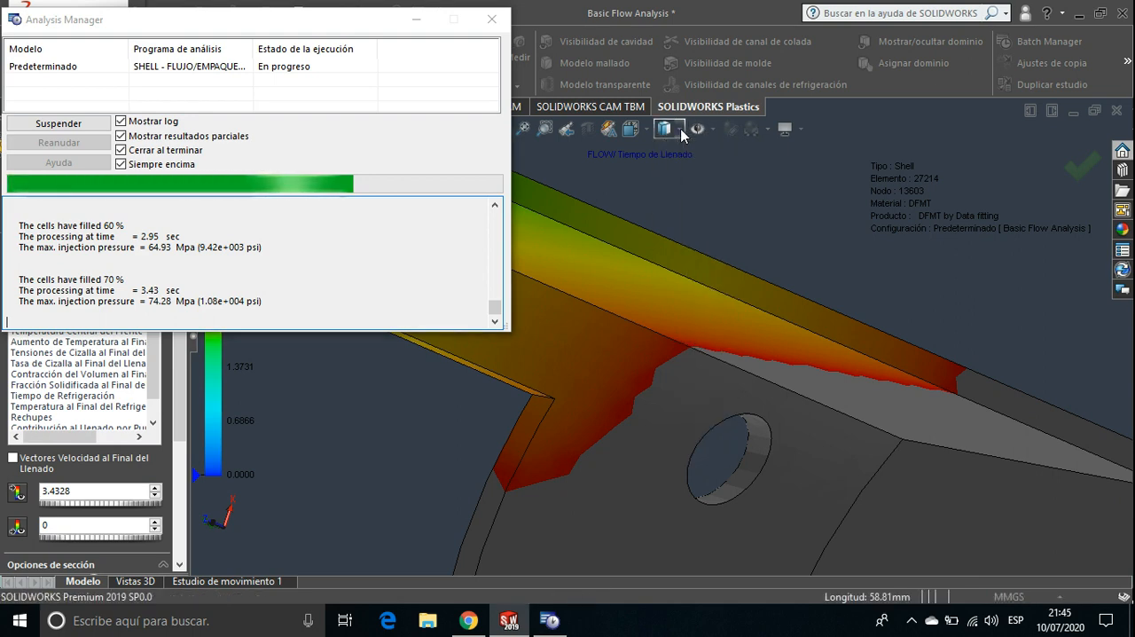
pyautogui.click(682, 129)
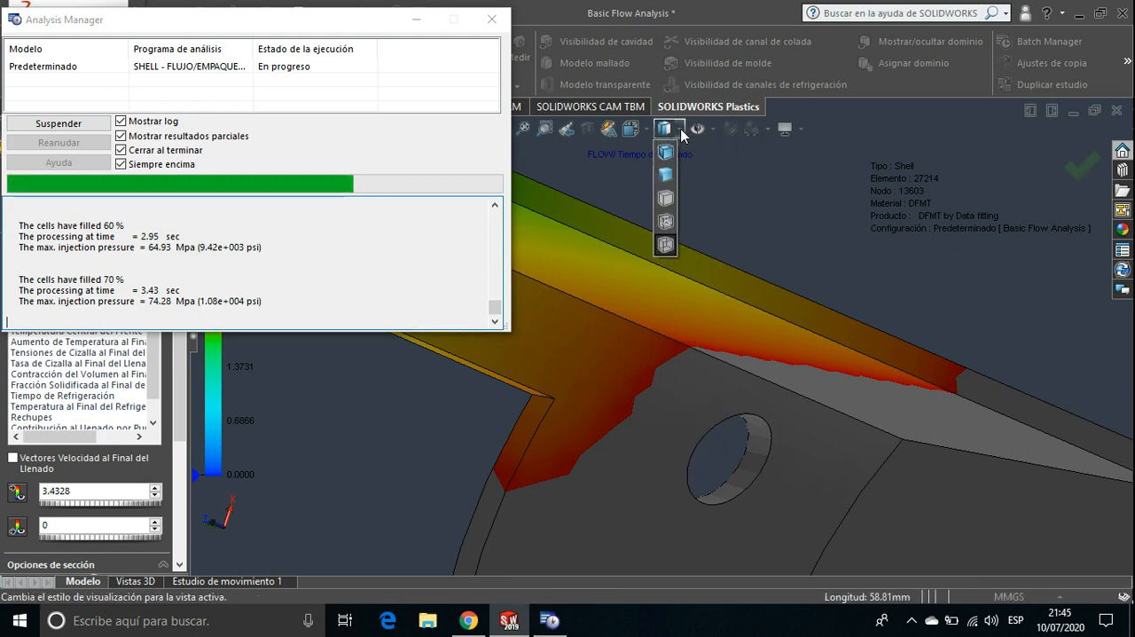
pyautogui.click(665, 199)
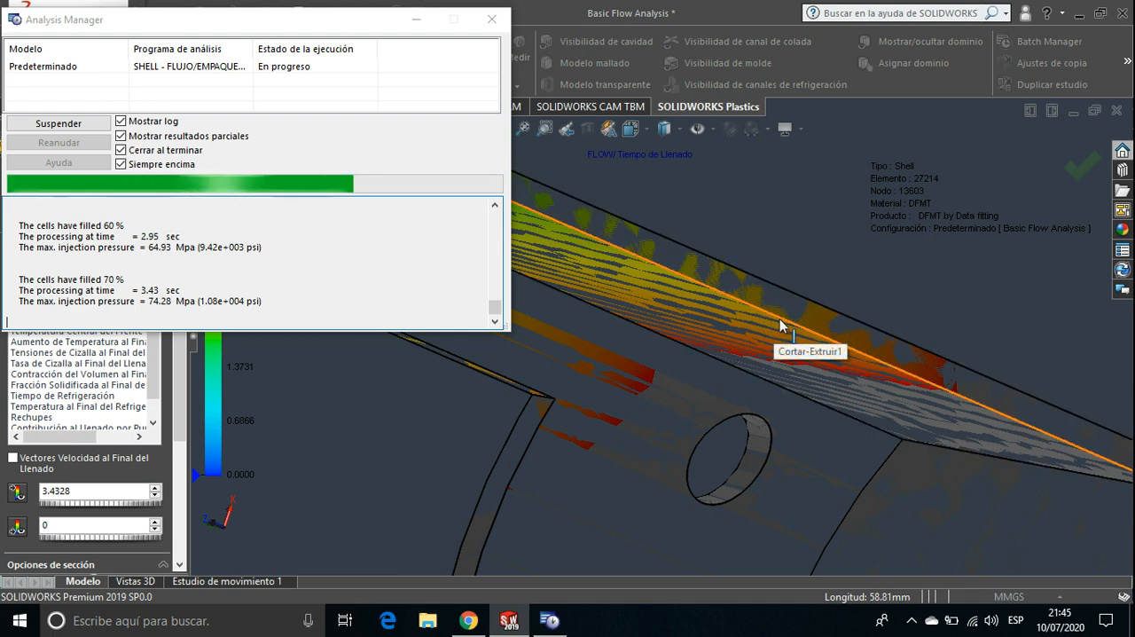
pyautogui.scroll(-2, 780, 325)
pyautogui.scroll(4, 780, 325)
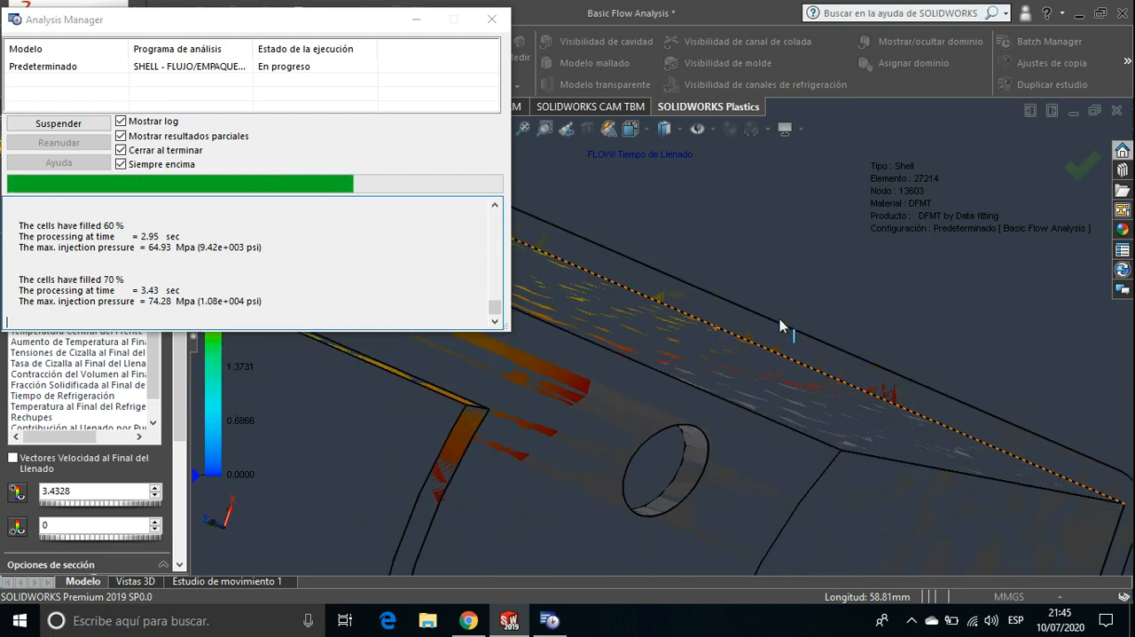
pyautogui.moveTo(780, 318); pyautogui.dragTo(710, 370, button='middle')
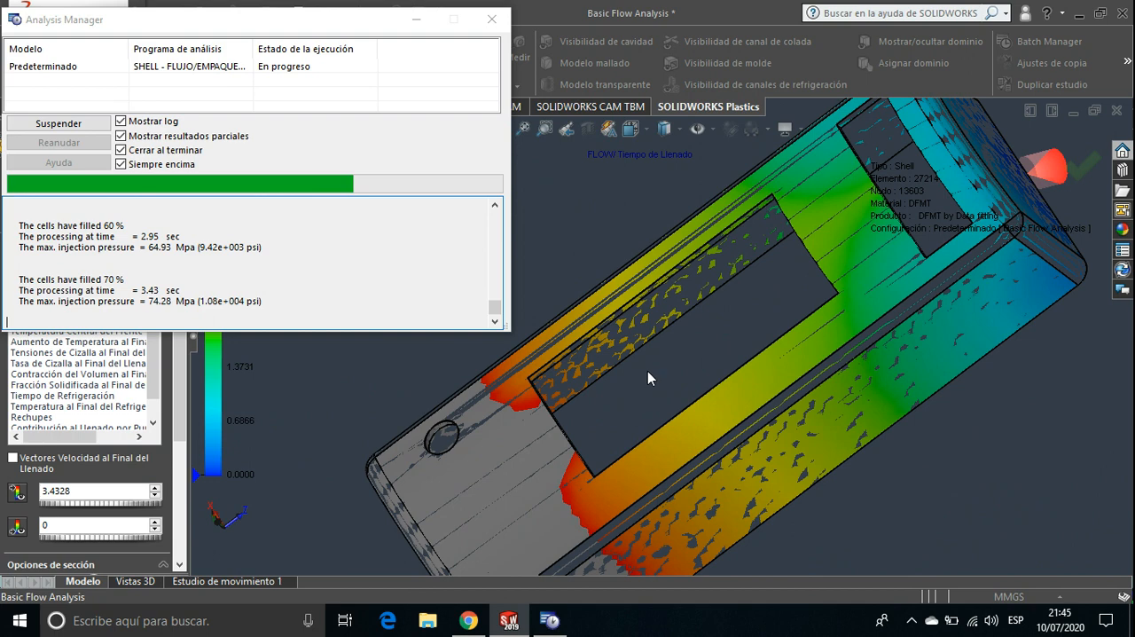
# Try the shaded-with-edges display style on the fill-time result and set the model to wireframe display
pyautogui.click(683, 130)
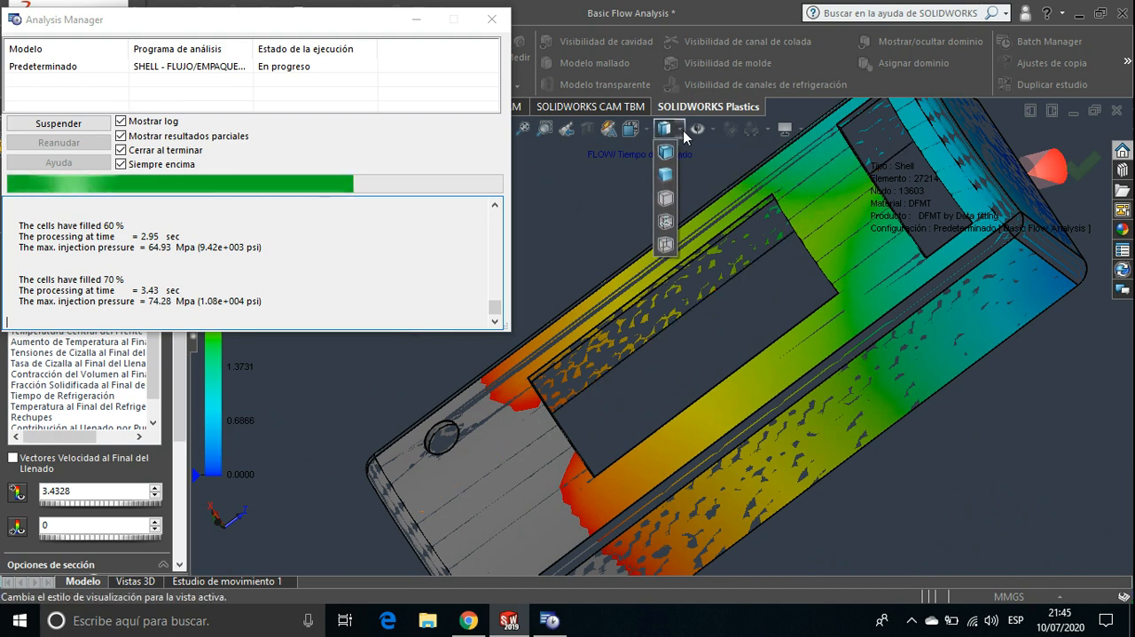
pyautogui.click(668, 150)
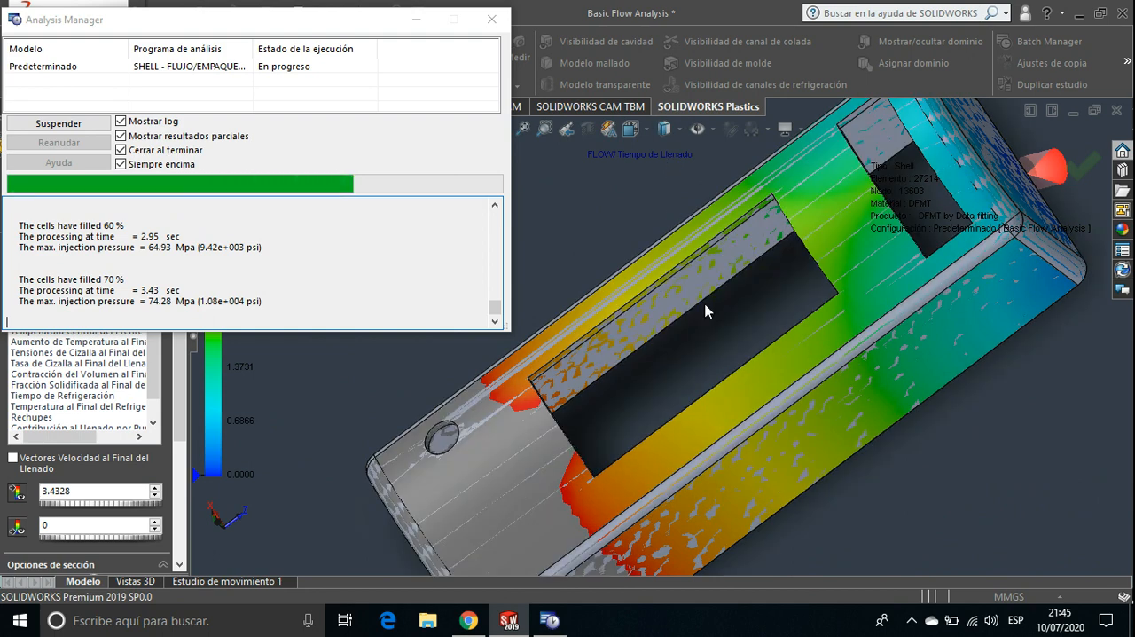
pyautogui.click(681, 135)
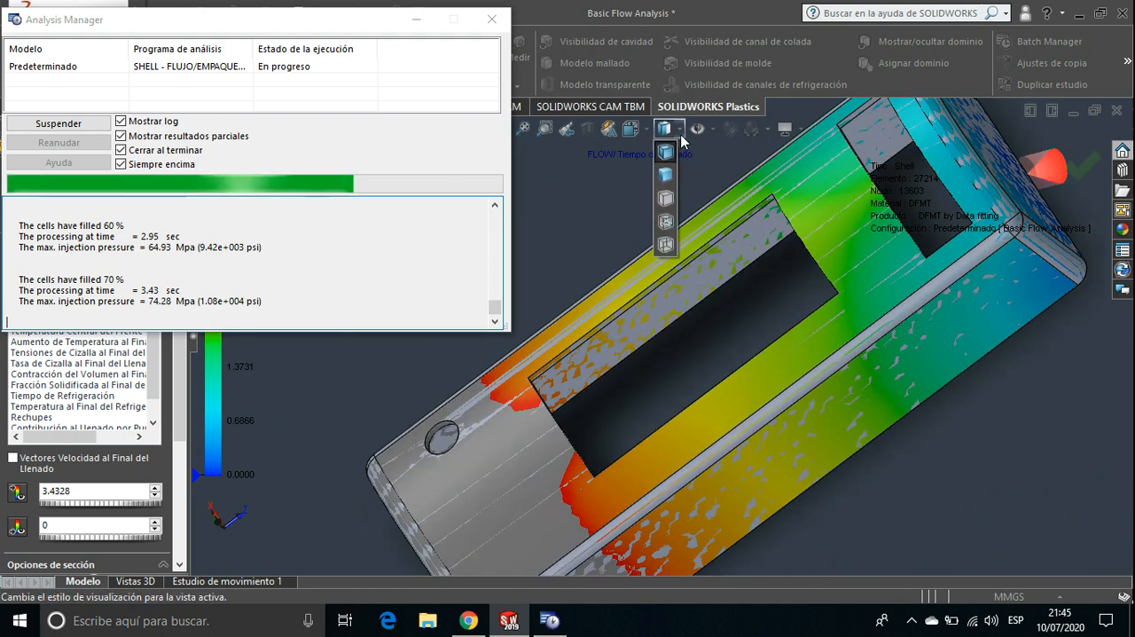
pyautogui.click(664, 243)
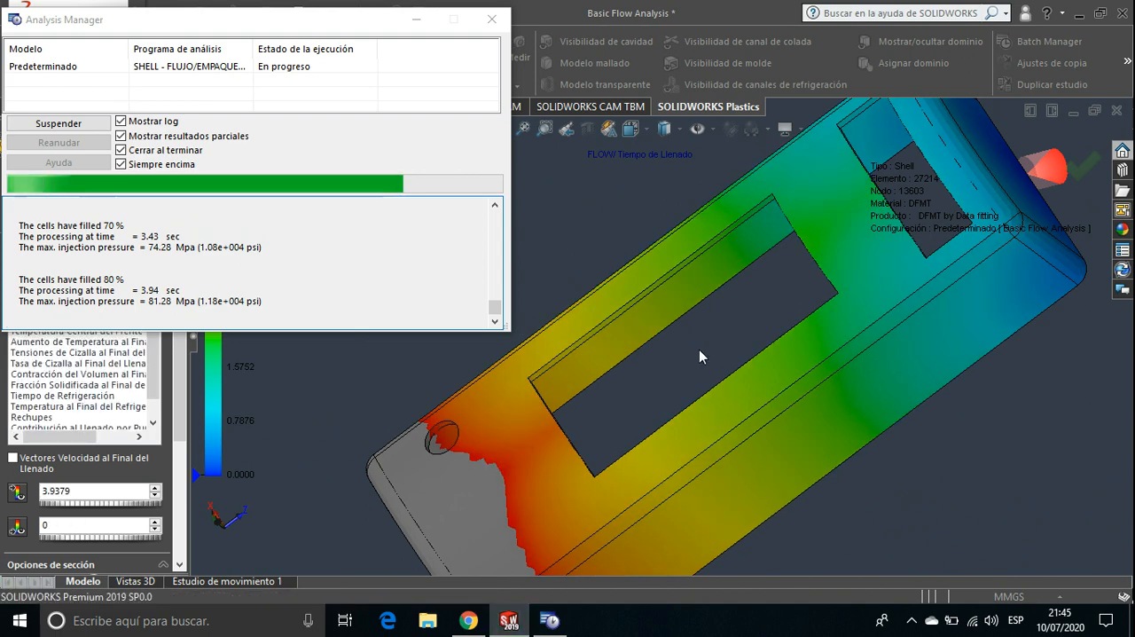
# Examine the advancing fill front over the whole housing and review the section, animation and report options of the flow results
pyautogui.scroll(2, 699, 351)
pyautogui.scroll(2, 700, 354)
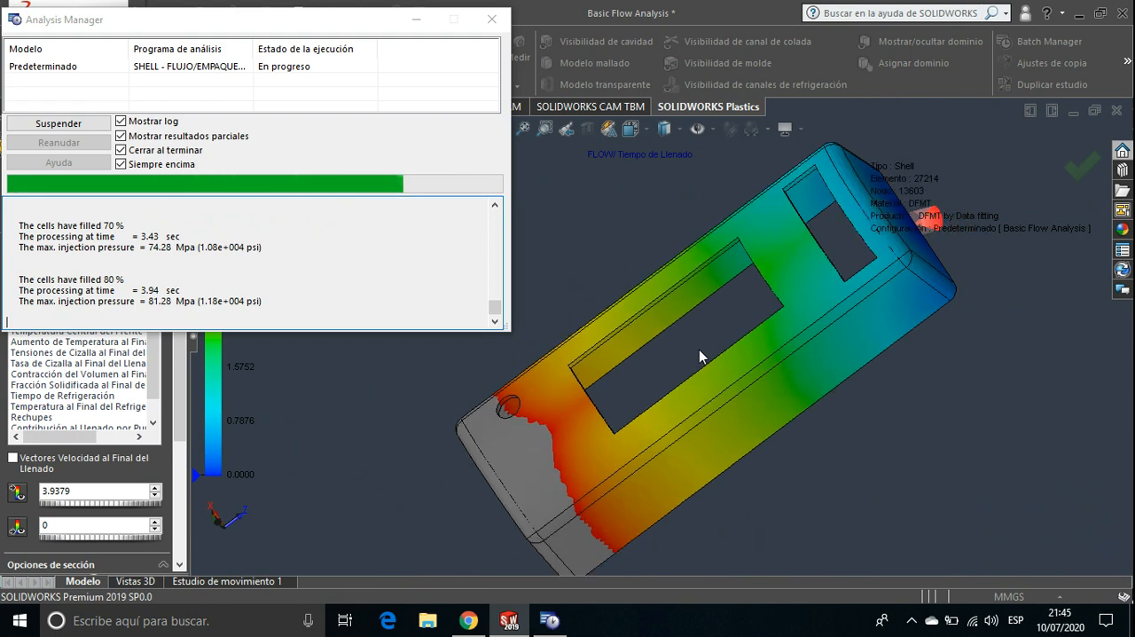
pyautogui.keyDown('ctrl'); pyautogui.moveTo(700, 350); pyautogui.dragTo(754, 229, button='middle'); pyautogui.keyUp('ctrl')
pyautogui.scroll(-2, 759, 321)
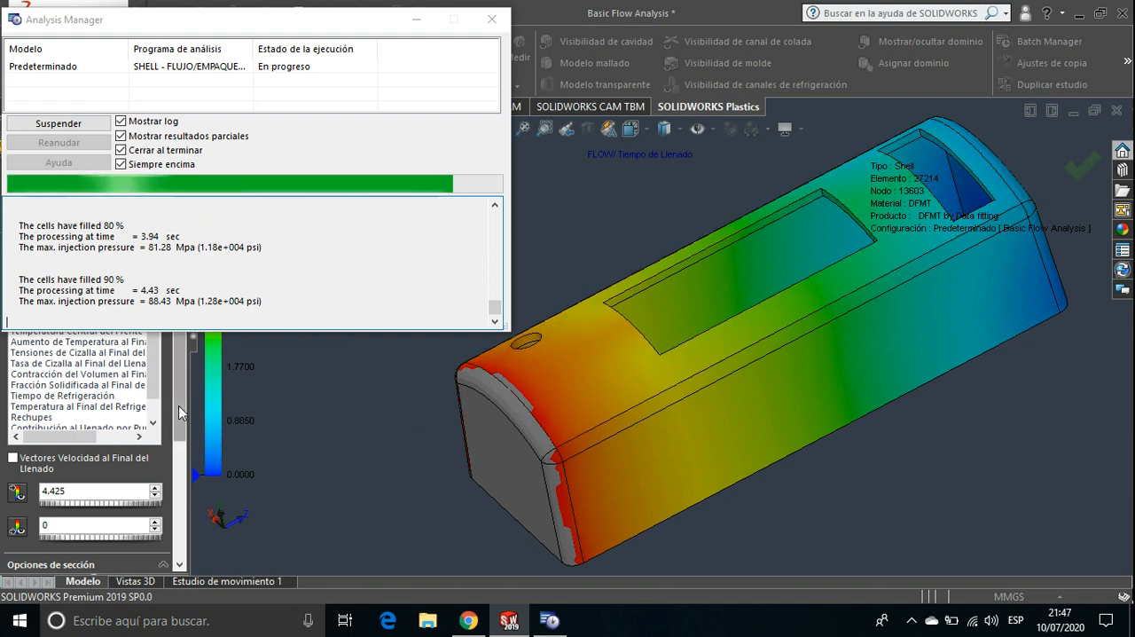
pyautogui.moveTo(179, 407); pyautogui.dragTo(179, 454)
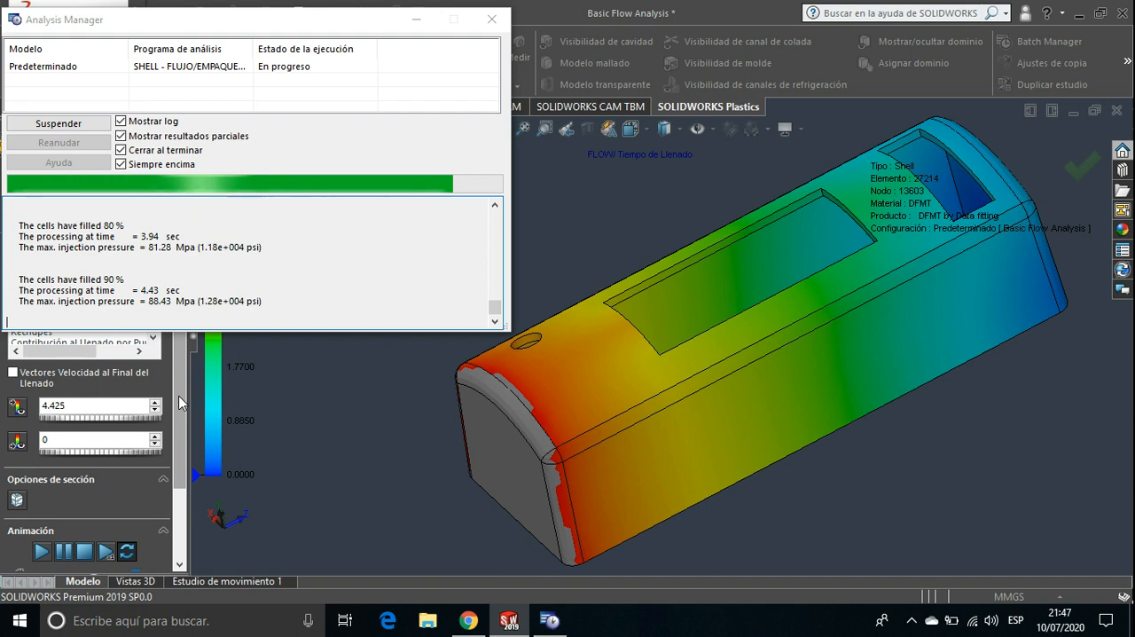
pyautogui.moveTo(180, 389); pyautogui.dragTo(180, 392)
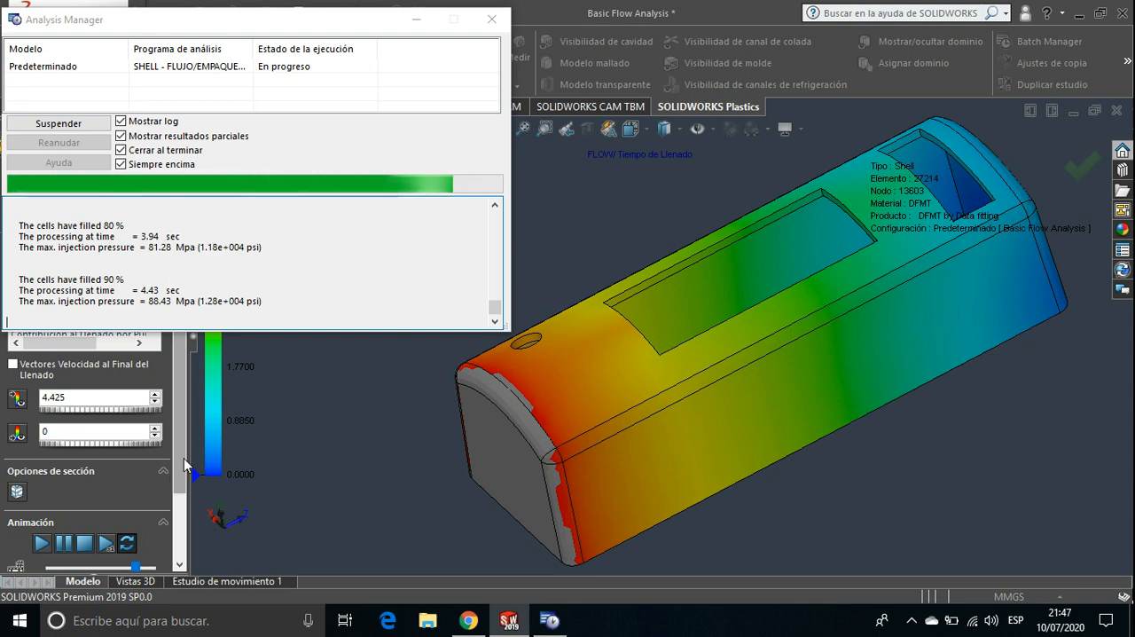
pyautogui.moveTo(185, 463); pyautogui.dragTo(181, 507)
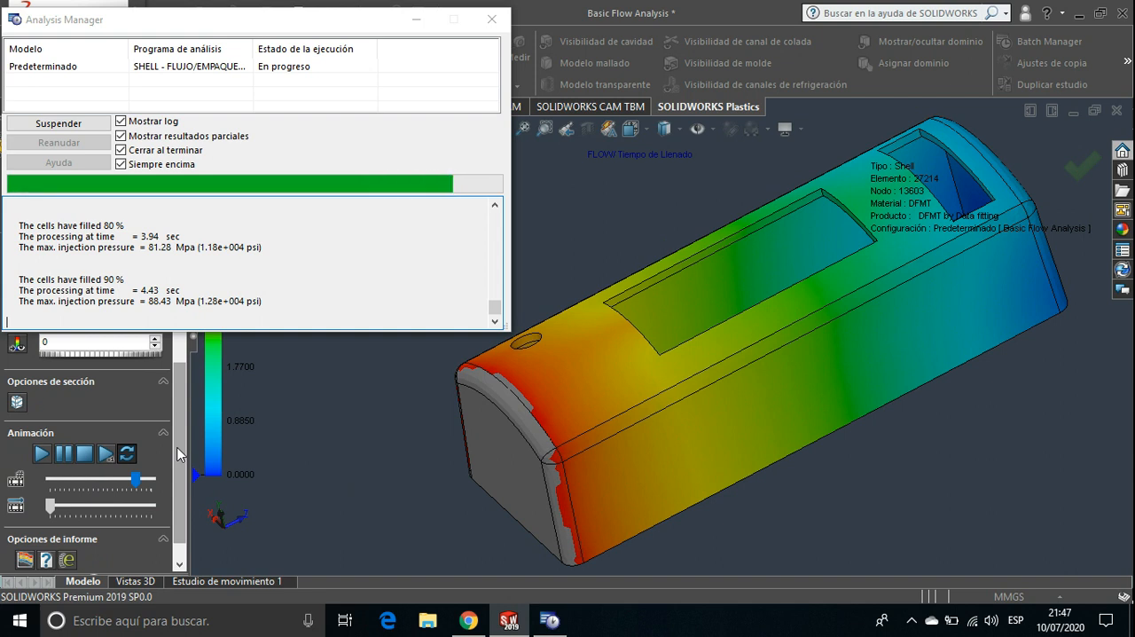
pyautogui.moveTo(177, 454); pyautogui.dragTo(189, 410)
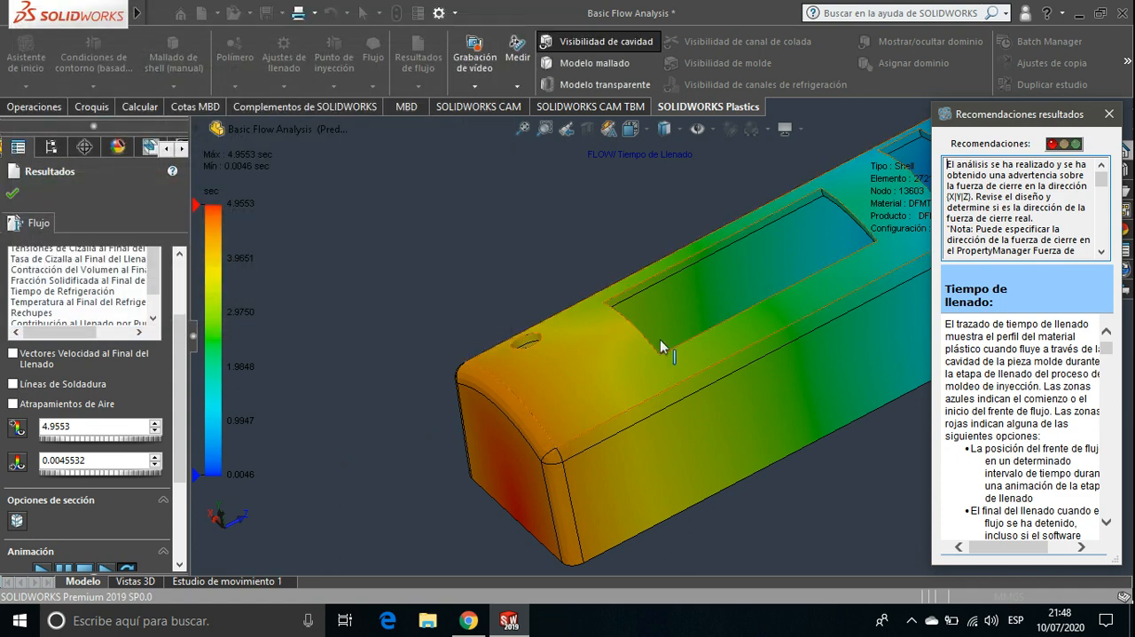
# Bring the whole part into view and read the results recommendations on clamp force, injection pressure, plastic degradation and cooling time
pyautogui.scroll(1, 666, 347)
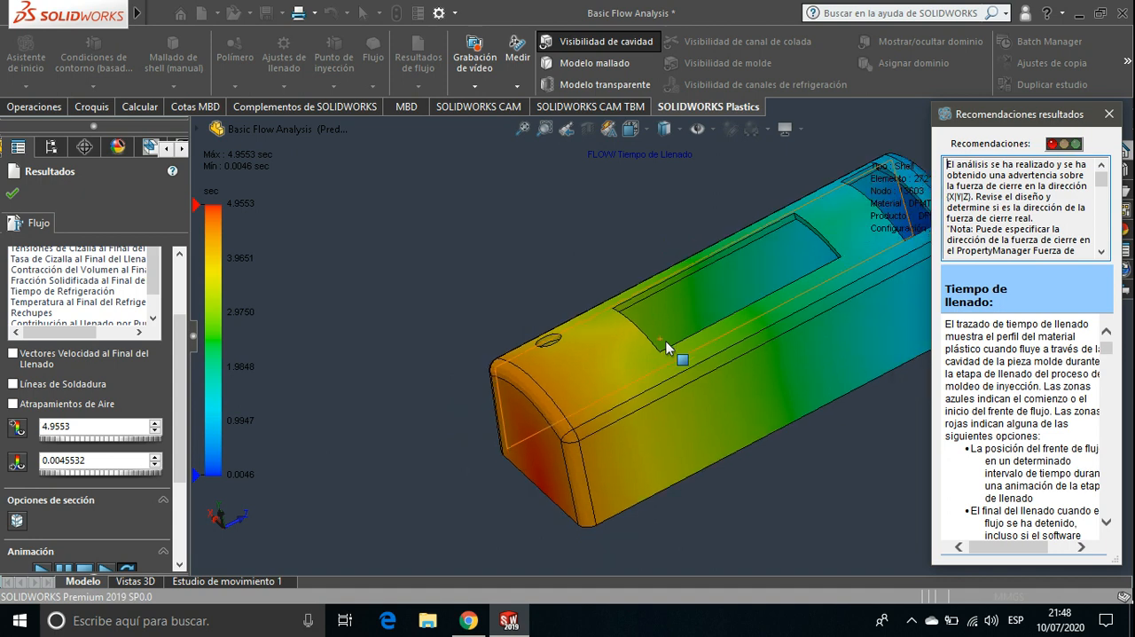
pyautogui.moveTo(666, 347); pyautogui.dragTo(588, 425, button='middle')
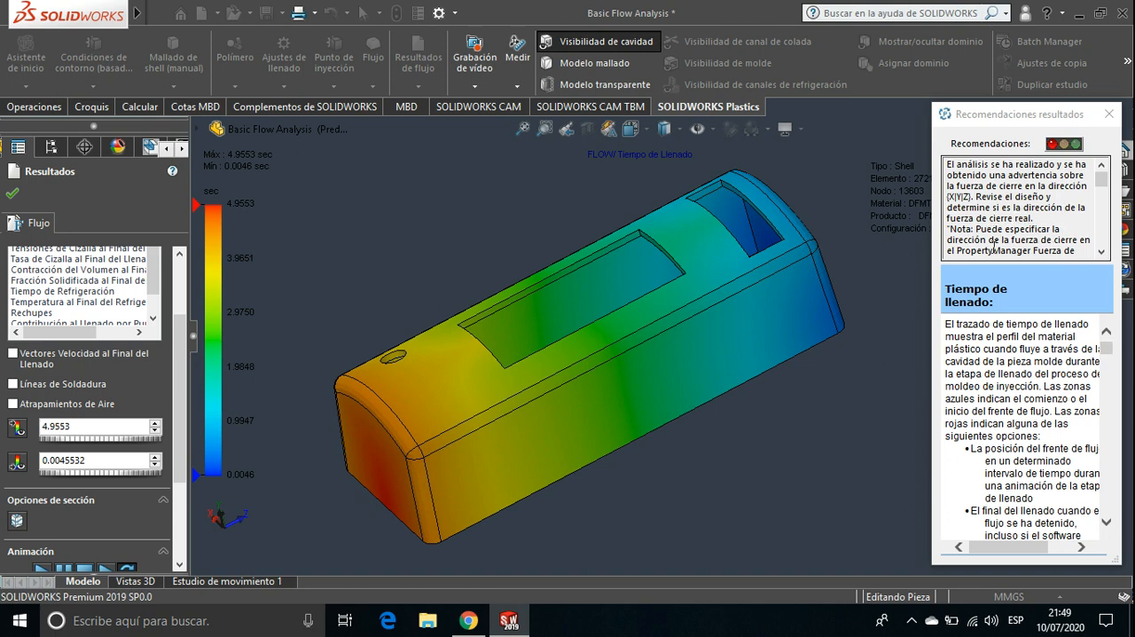
pyautogui.click(1105, 255)
pyautogui.click(1105, 255)
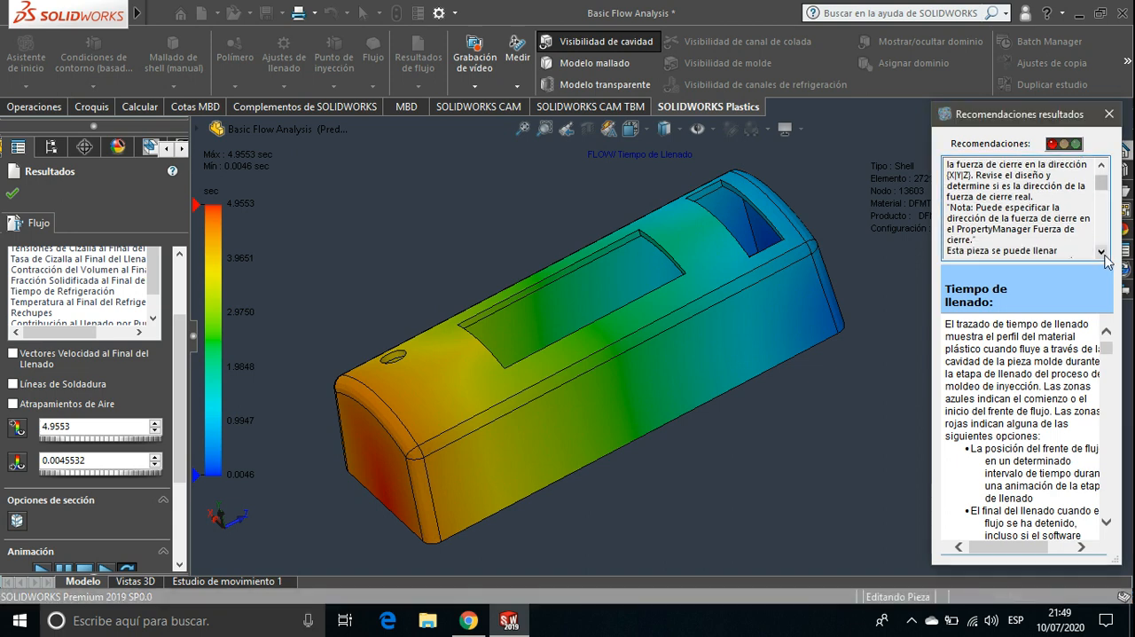
pyautogui.click(1104, 255)
pyautogui.click(1105, 255)
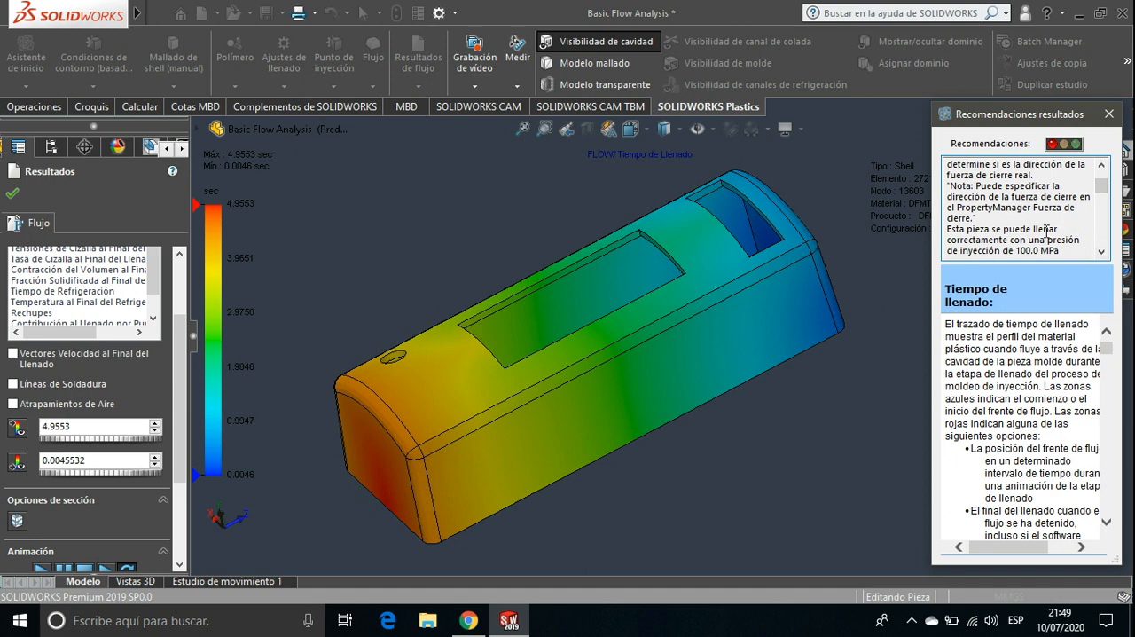
pyautogui.click(1103, 252)
pyautogui.click(1103, 252)
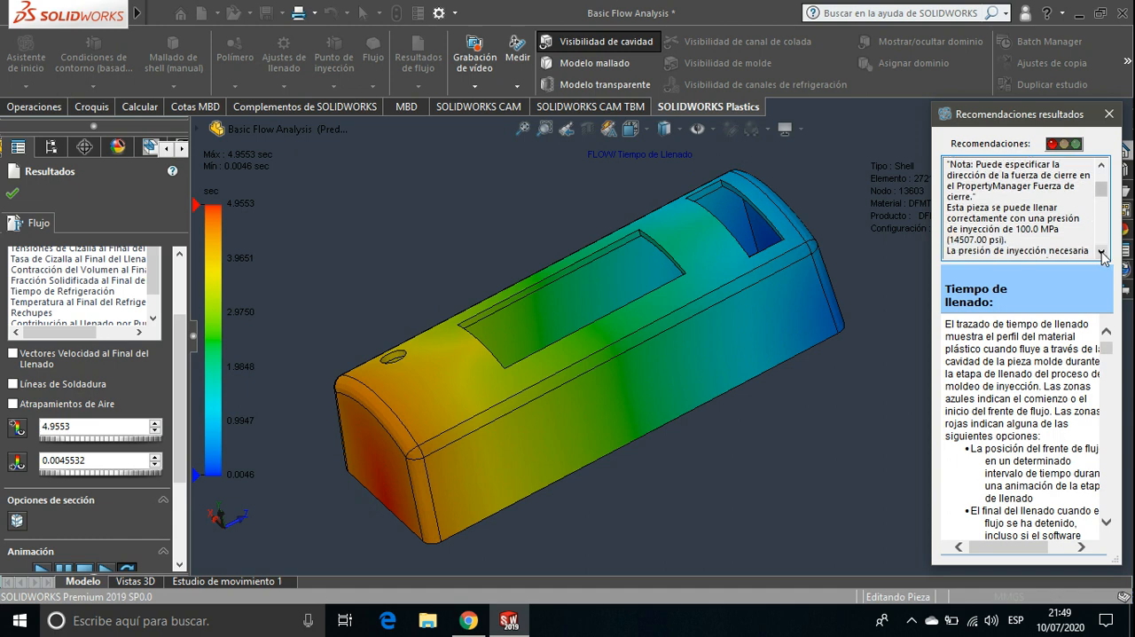
pyautogui.click(1102, 253)
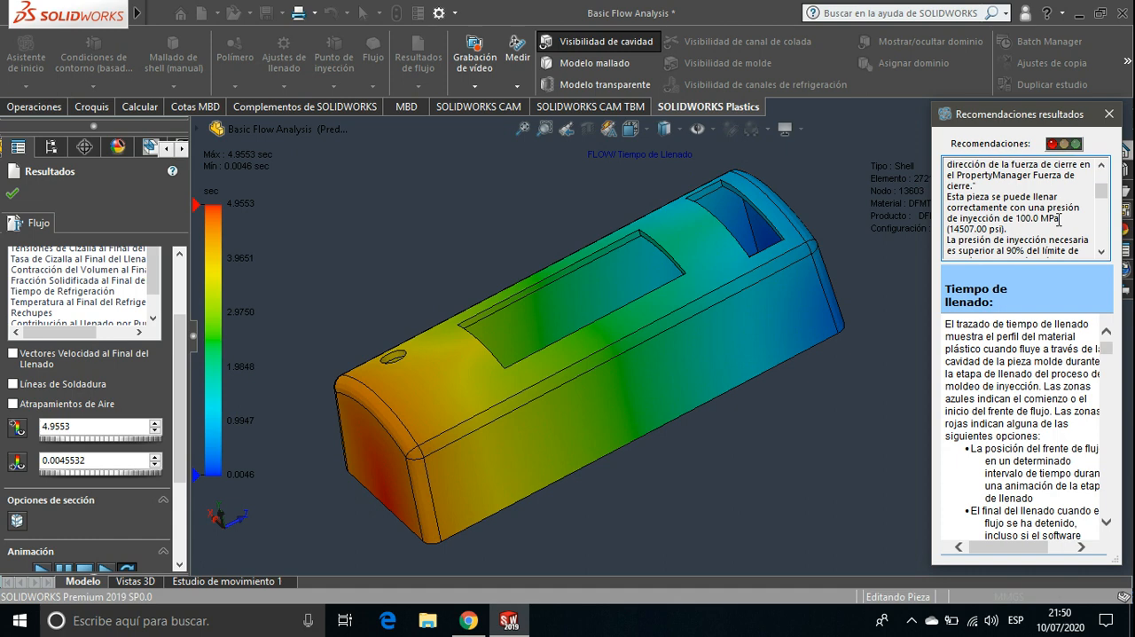
pyautogui.click(1102, 252)
pyautogui.click(1102, 251)
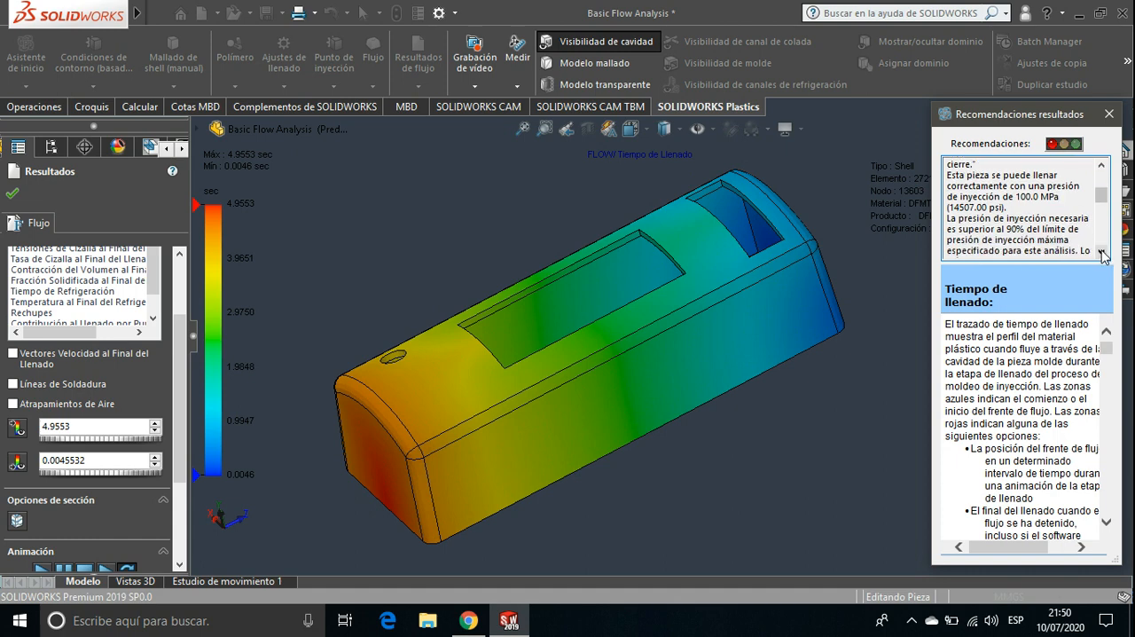
pyautogui.click(1102, 252)
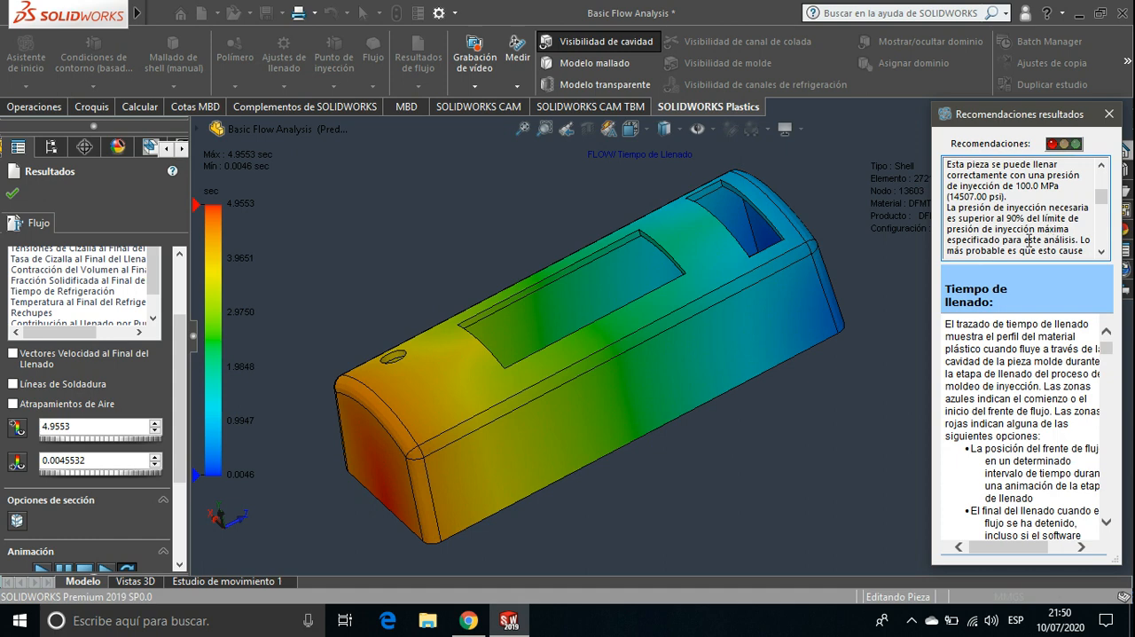
pyautogui.click(1101, 250)
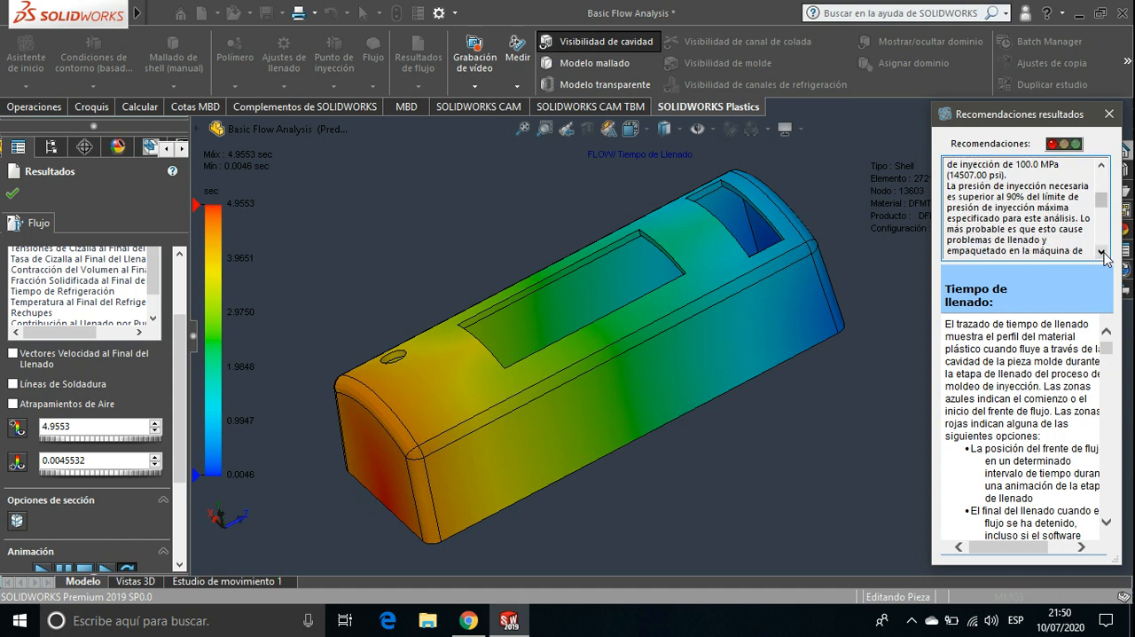
pyautogui.click(1101, 251)
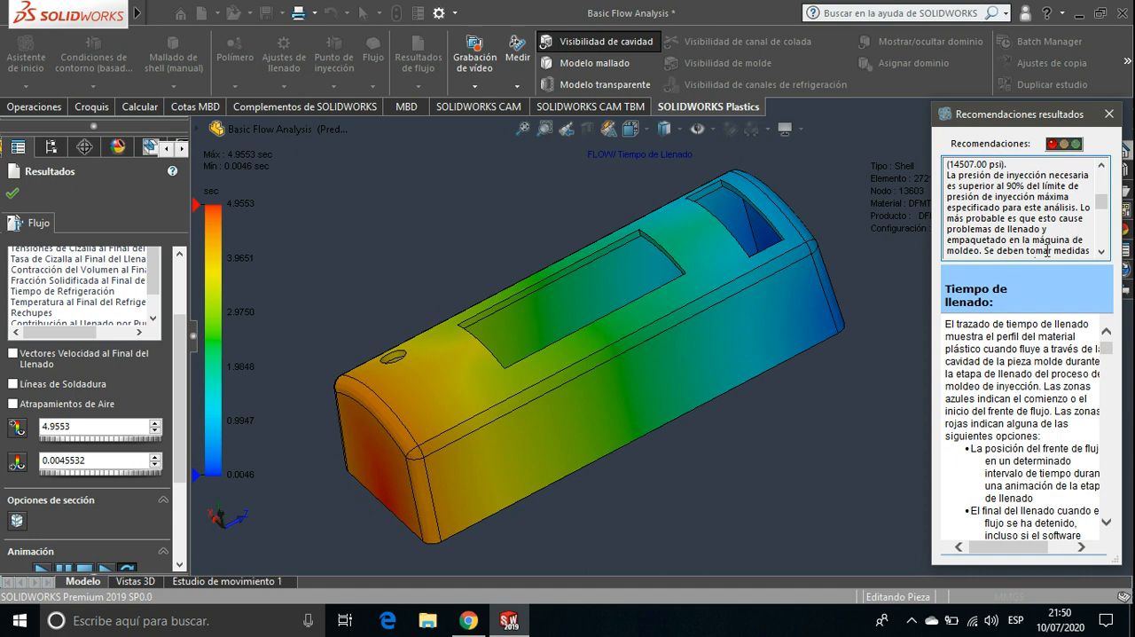
pyautogui.click(1102, 251)
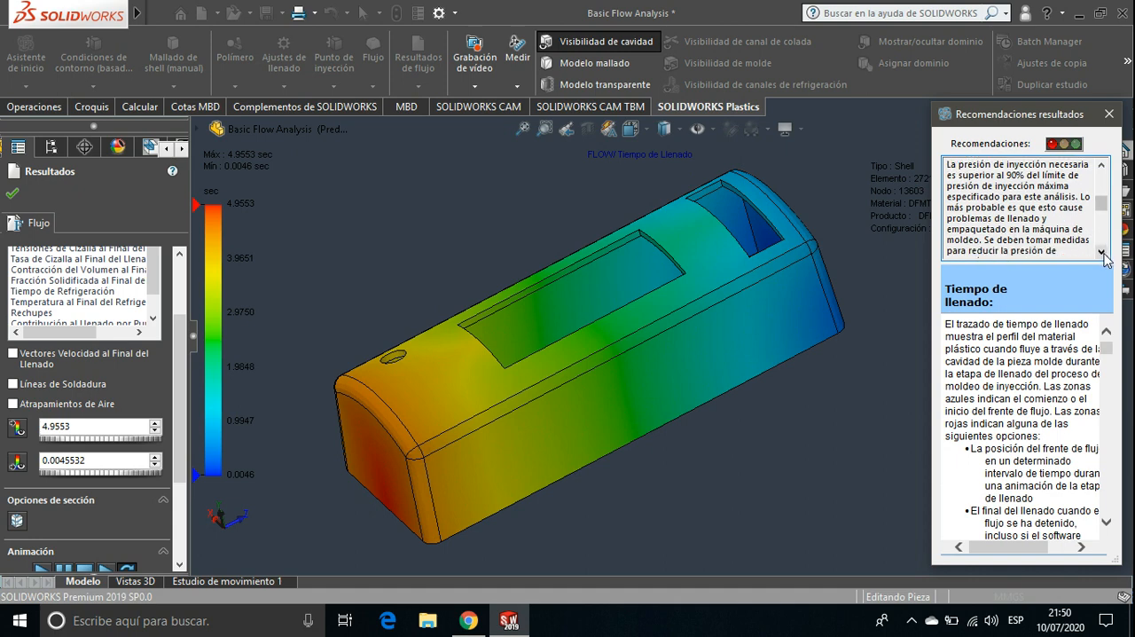
pyautogui.click(1102, 251)
pyautogui.click(1102, 251)
pyautogui.click(1102, 251)
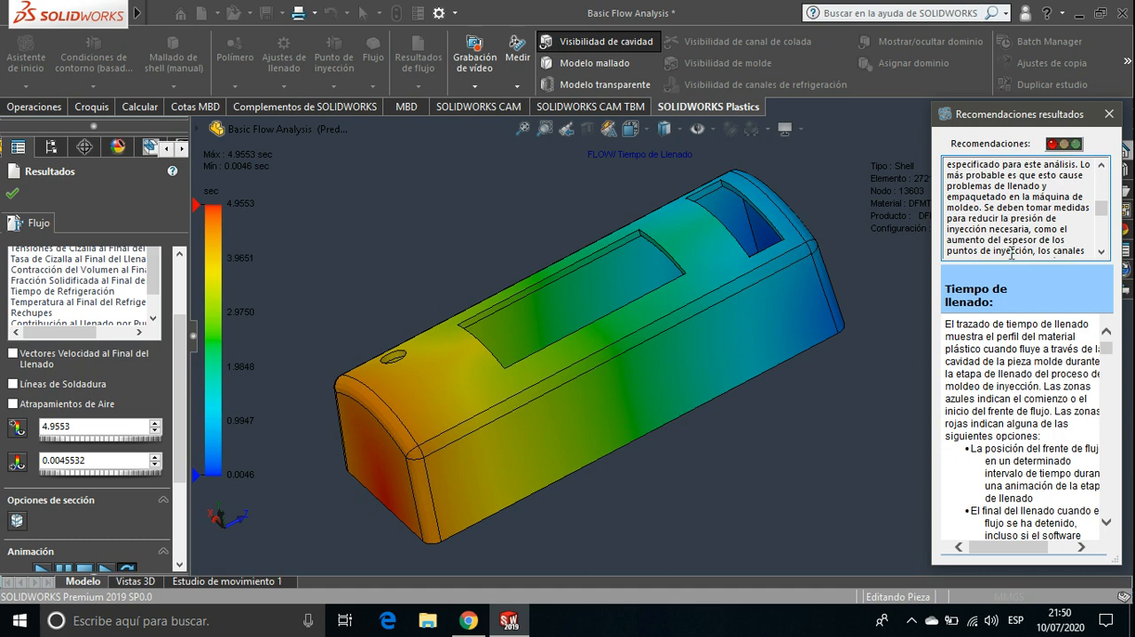
pyautogui.scroll(-3, 1102, 252)
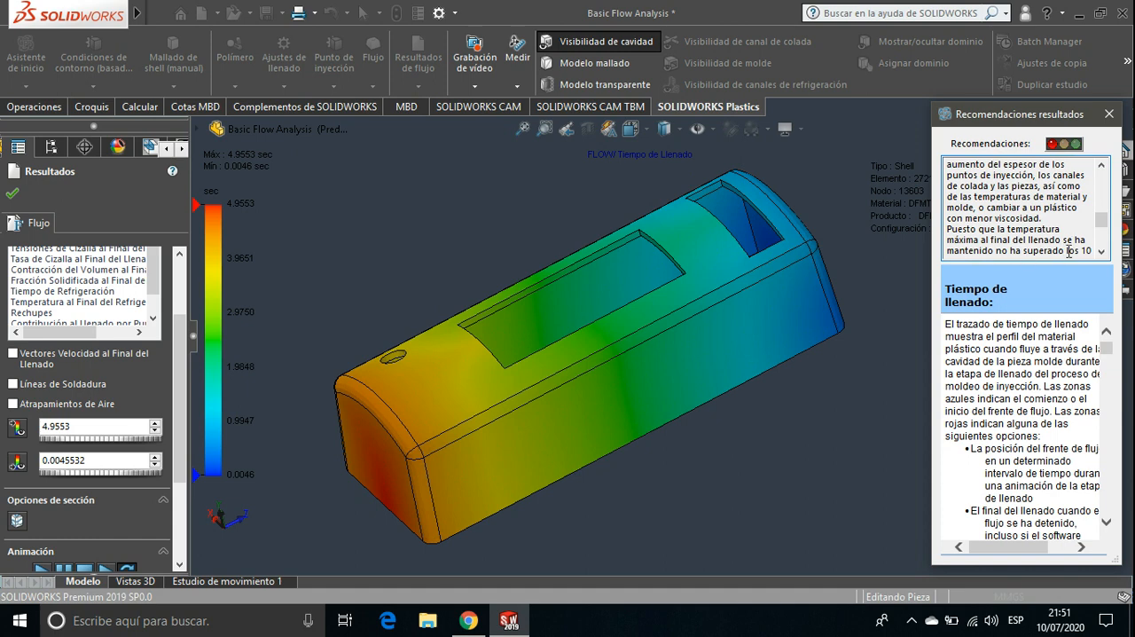
pyautogui.scroll(-5, 1092, 252)
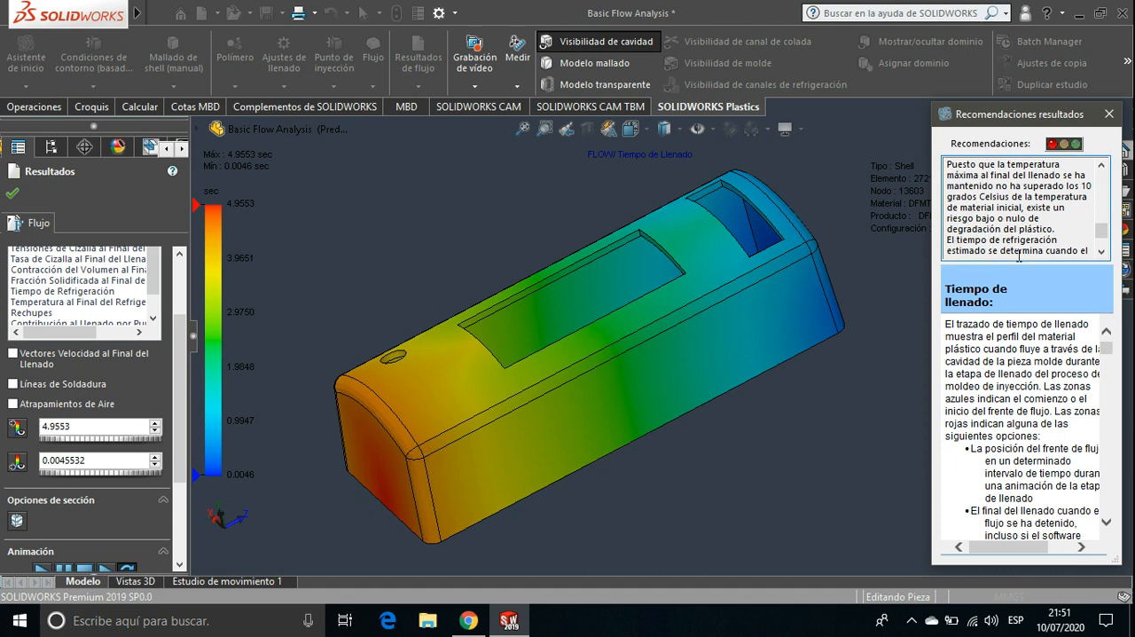
pyautogui.scroll(-2, 1096, 252)
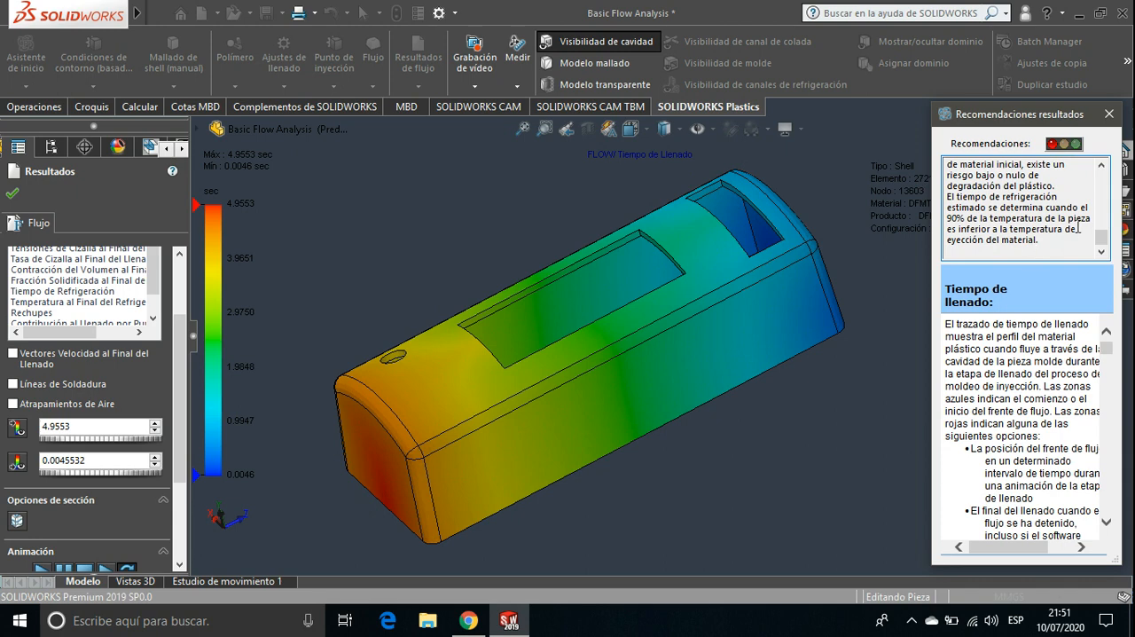
pyautogui.click(1101, 166)
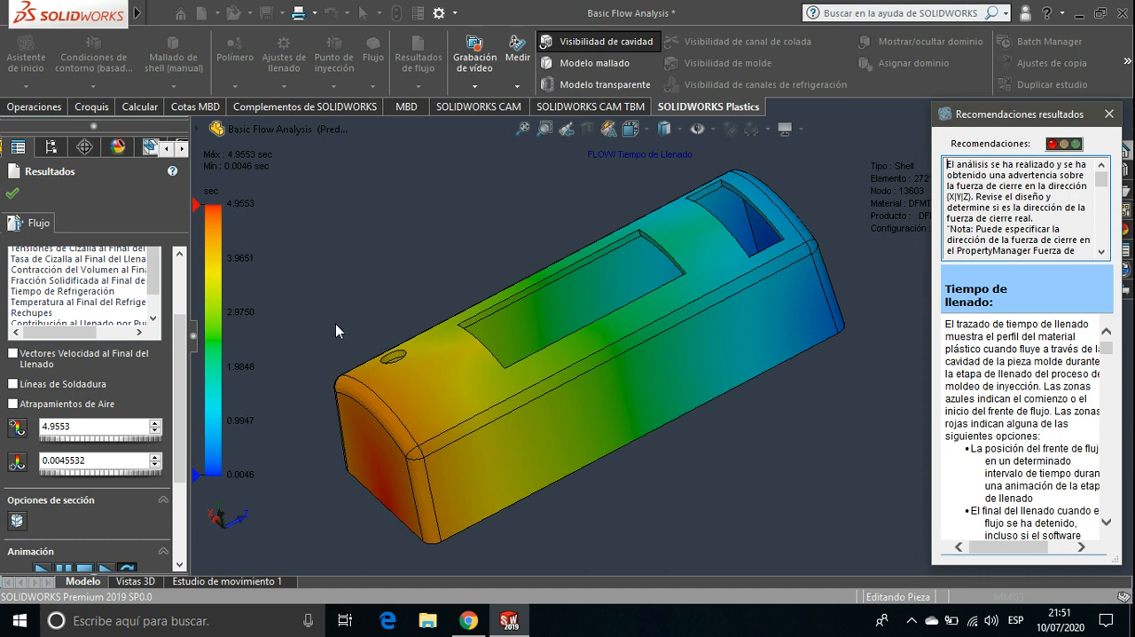
# Play the fill-time animation and examine the advancing melt front from the injection-point end and the side with the openings
pyautogui.moveTo(335, 331); pyautogui.dragTo(354, 224, button='middle')
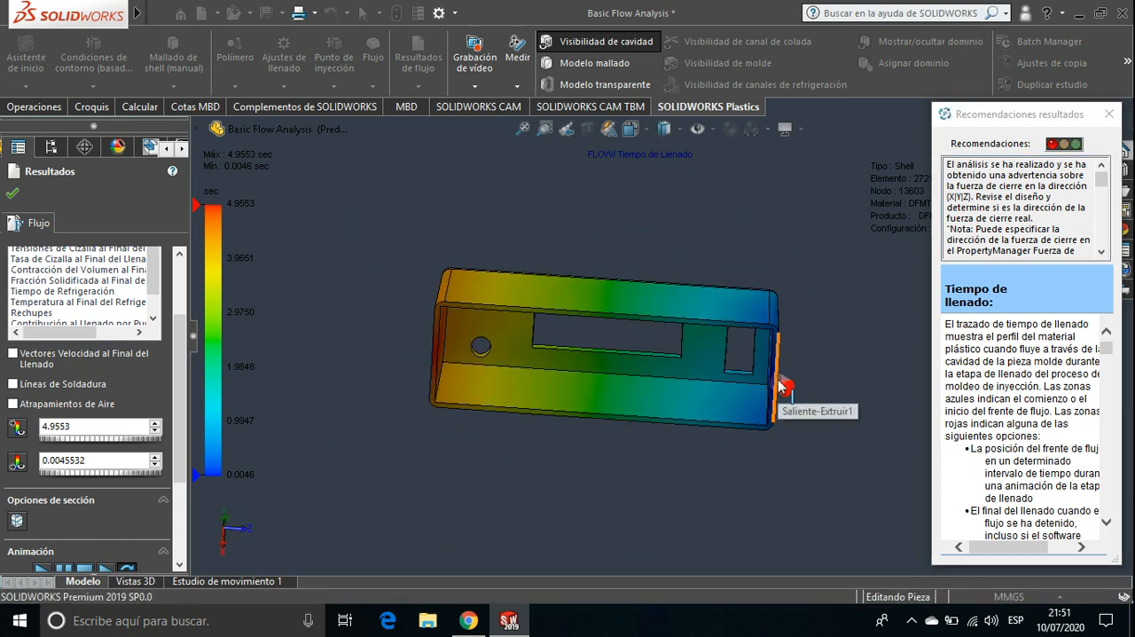
pyautogui.moveTo(780, 384); pyautogui.dragTo(451, 418, button='middle')
pyautogui.moveTo(325, 436); pyautogui.dragTo(317, 509, button='middle')
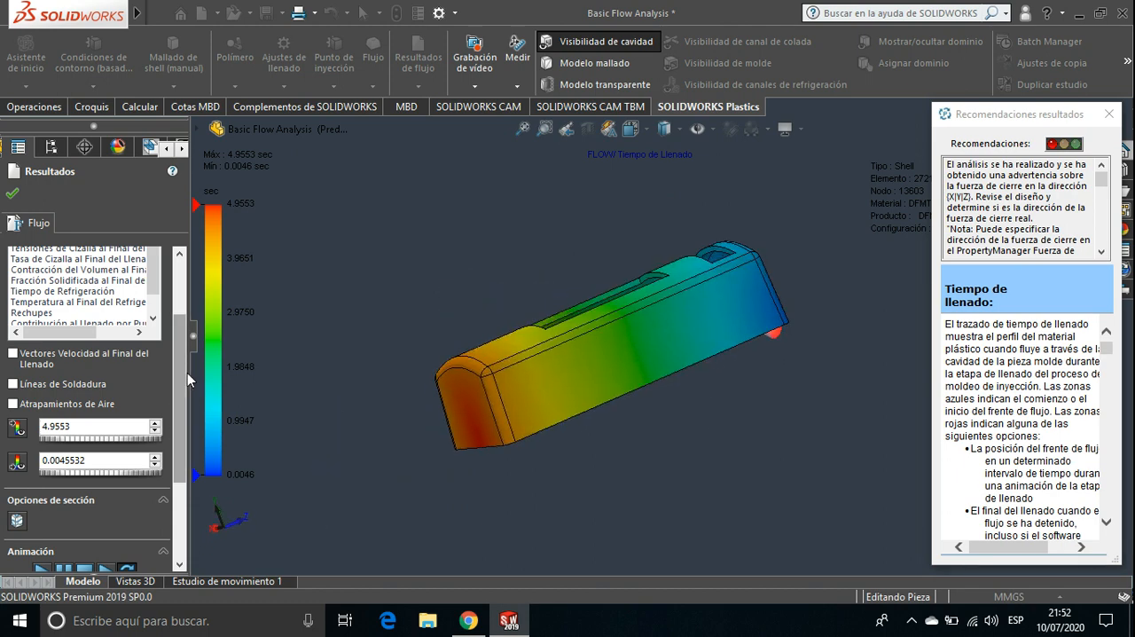
pyautogui.moveTo(187, 372); pyautogui.dragTo(187, 463)
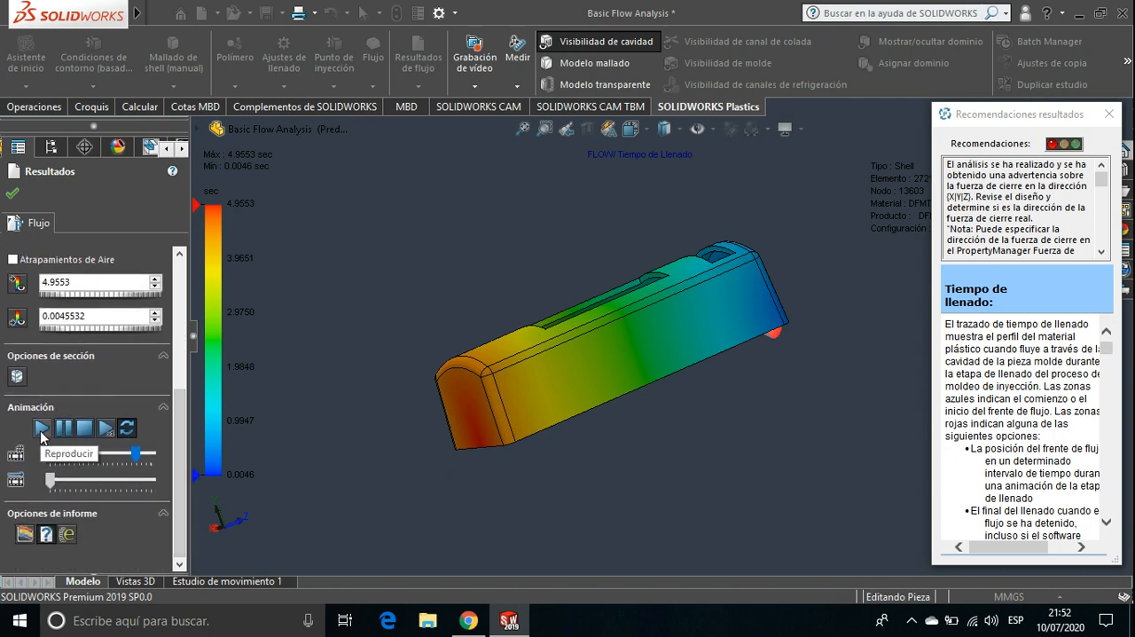
pyautogui.click(41, 428)
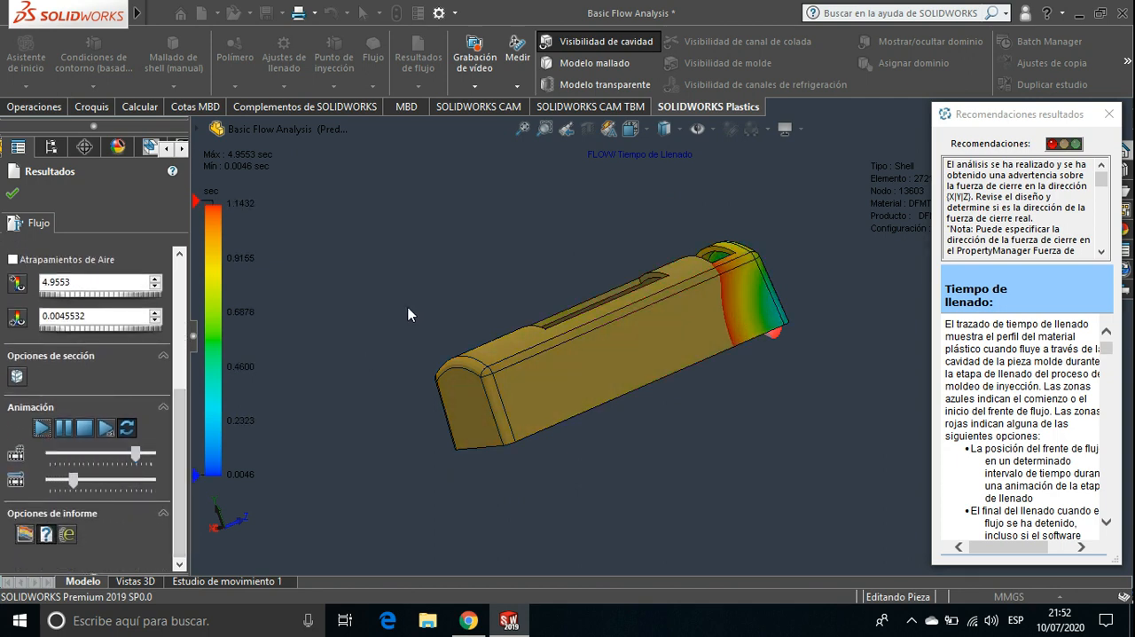
pyautogui.scroll(-6, 440, 260)
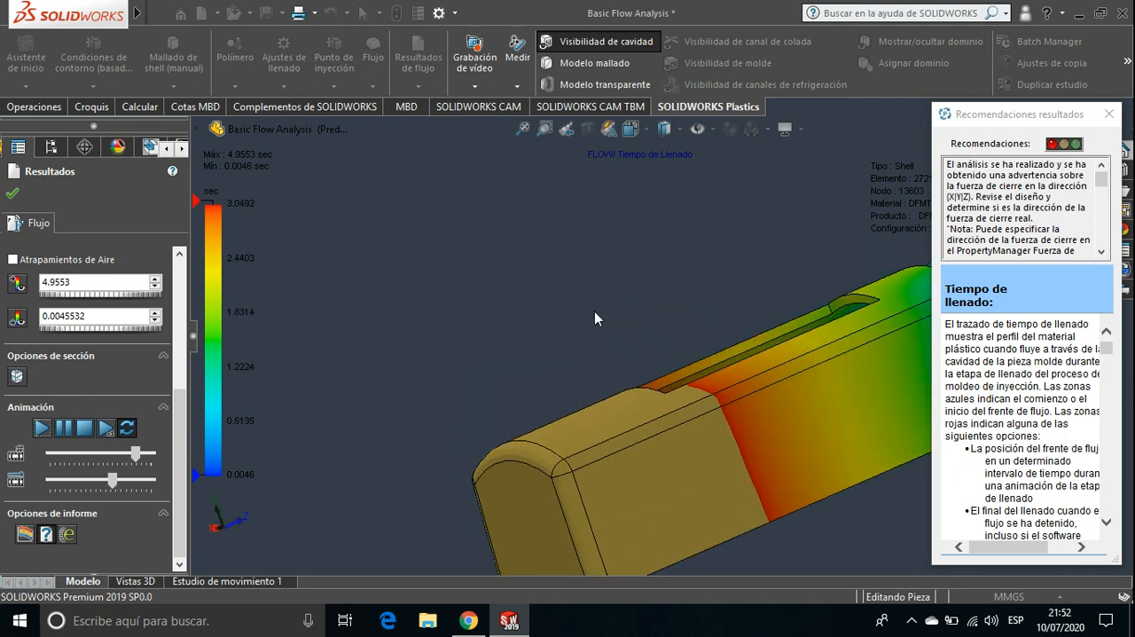
pyautogui.moveTo(449, 265); pyautogui.dragTo(420, 234, button='middle')
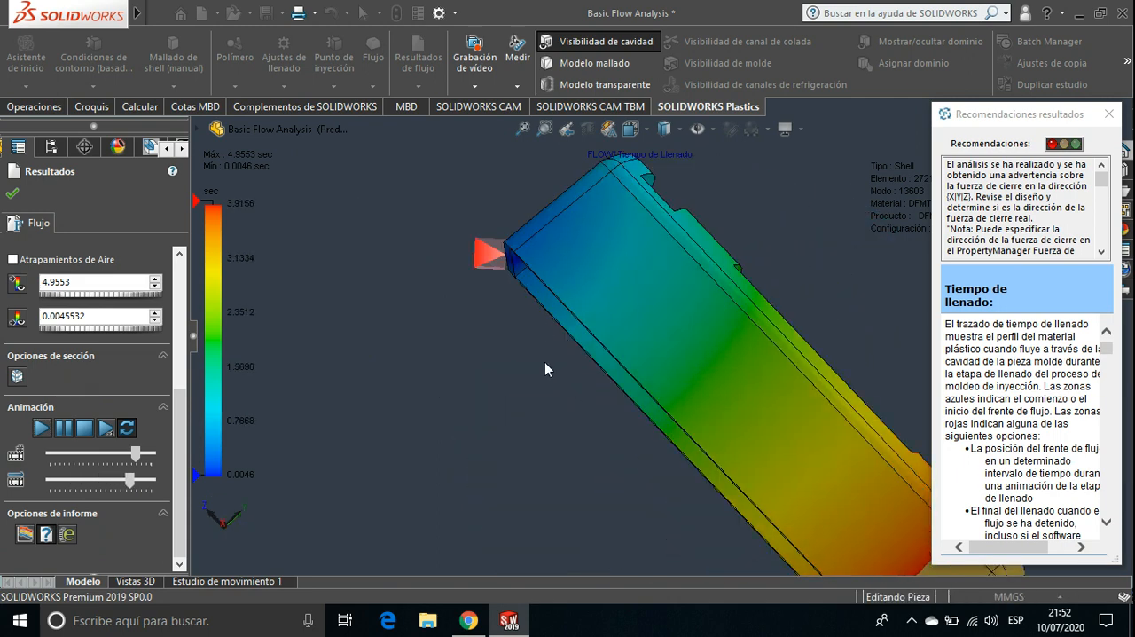
pyautogui.scroll(3, 539, 358)
pyautogui.moveTo(539, 359); pyautogui.dragTo(325, 351, button='middle')
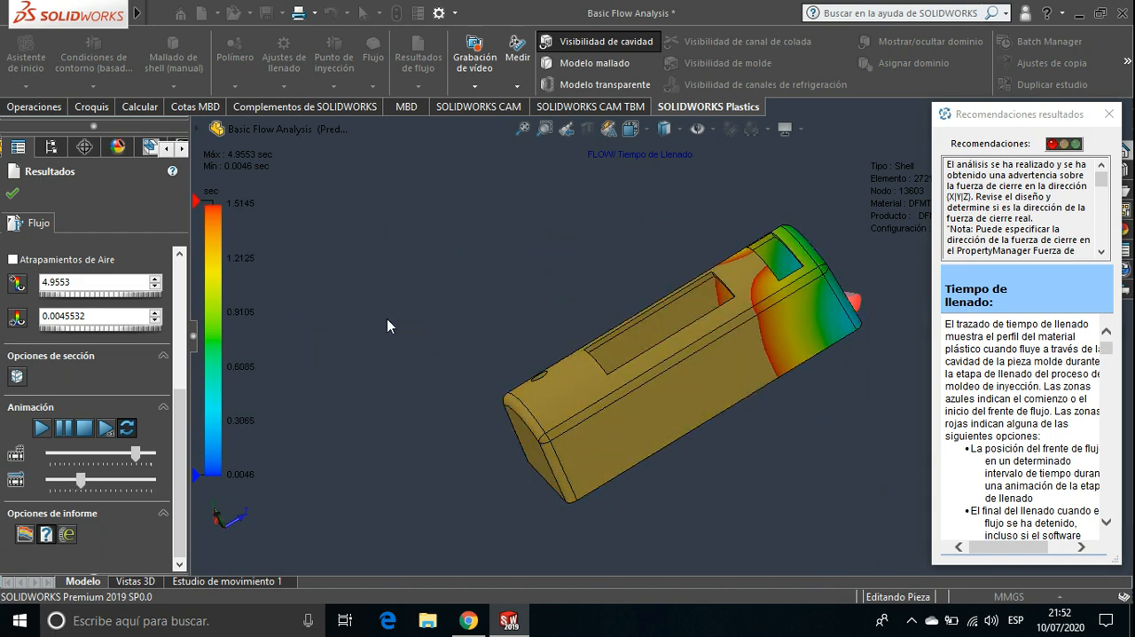
pyautogui.moveTo(386, 318); pyautogui.dragTo(406, 348, button='middle')
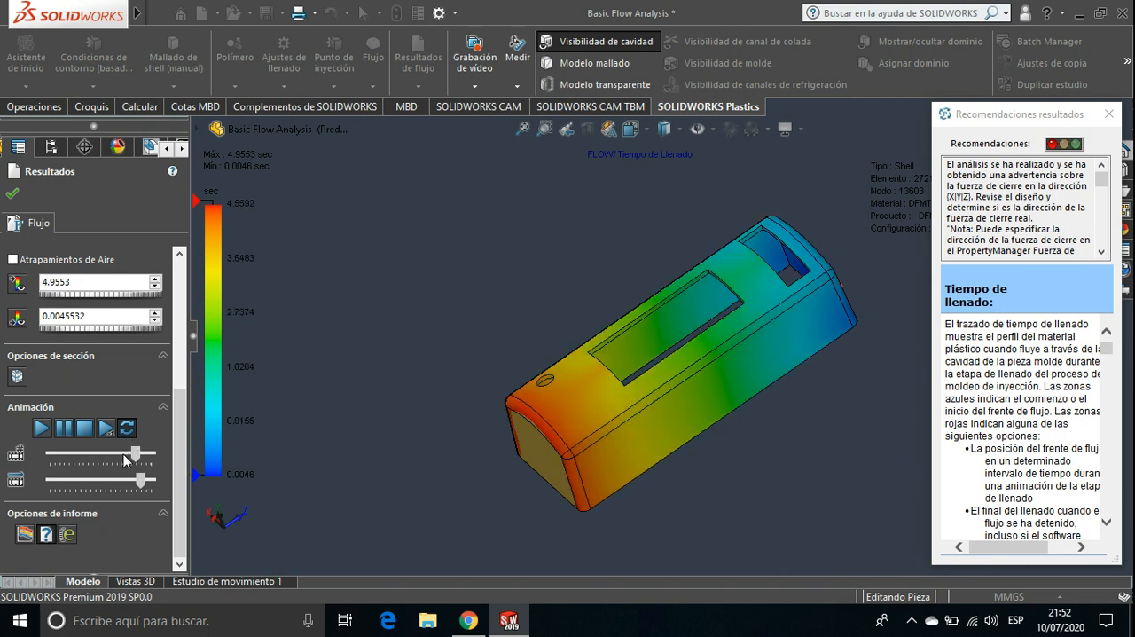
# Stop the fill-time animation, lower its playback speed to under half, and replay it with a closer view of the housing
pyautogui.click(81, 431)
pyautogui.click(80, 433)
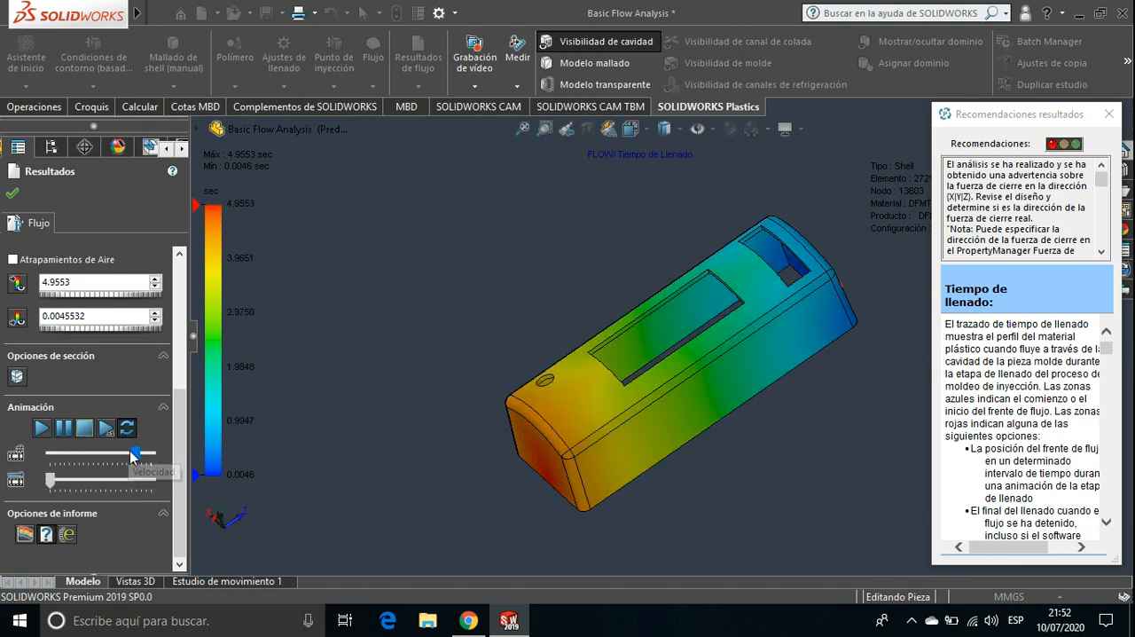
pyautogui.moveTo(129, 450); pyautogui.dragTo(87, 456)
pyautogui.click(43, 430)
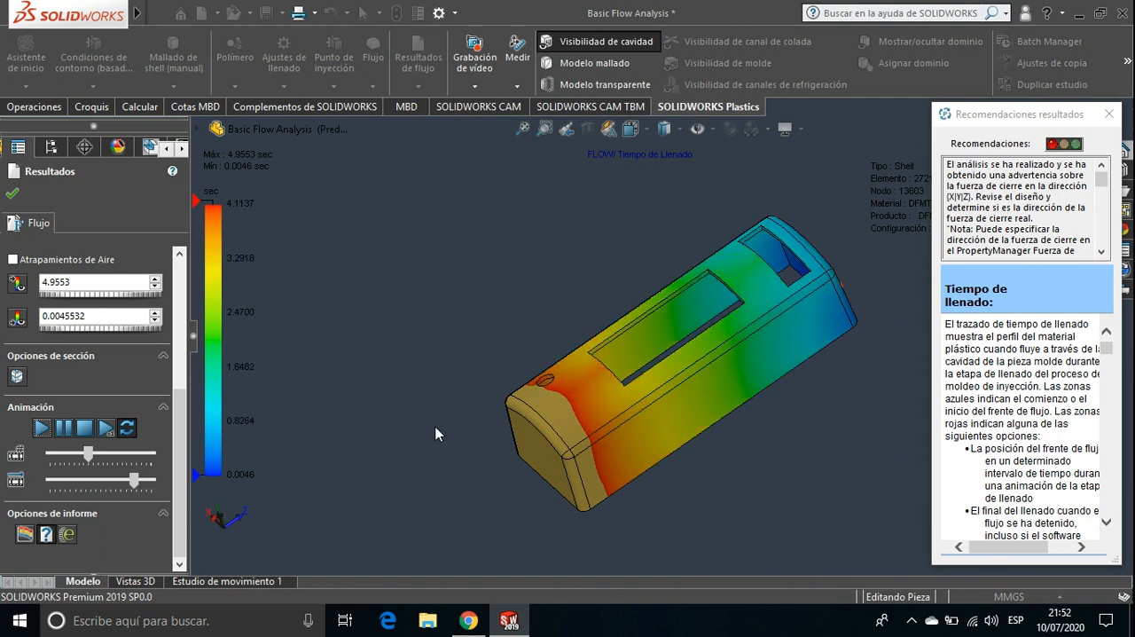
pyautogui.scroll(-2, 501, 362)
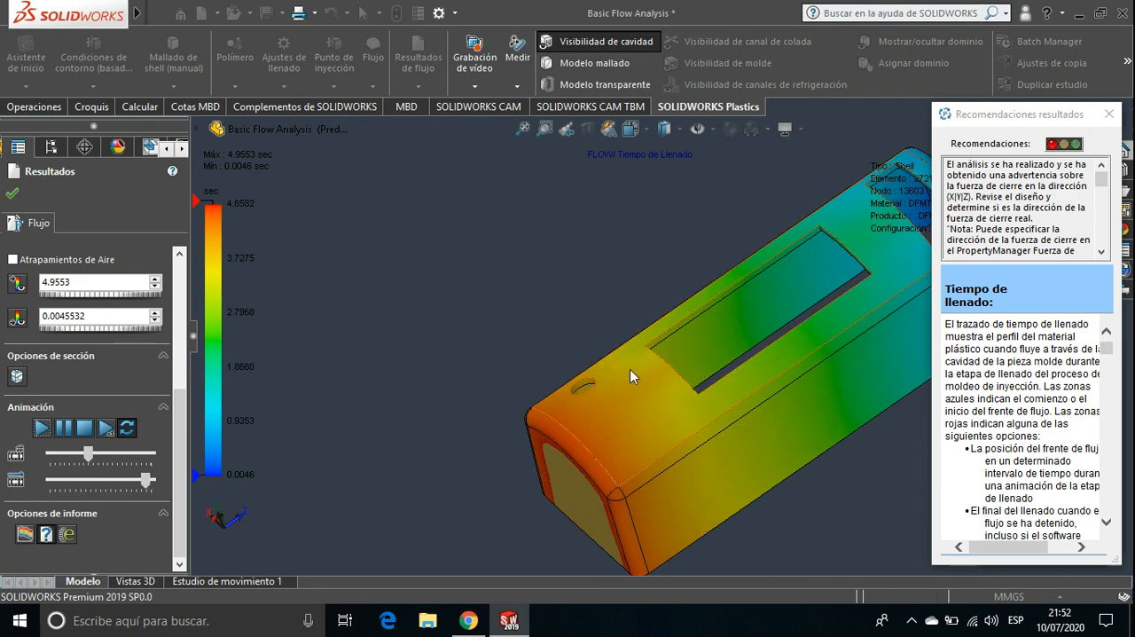
pyautogui.keyDown('ctrl'); pyautogui.moveTo(629, 369); pyautogui.dragTo(430, 359, button='middle'); pyautogui.keyUp('ctrl')
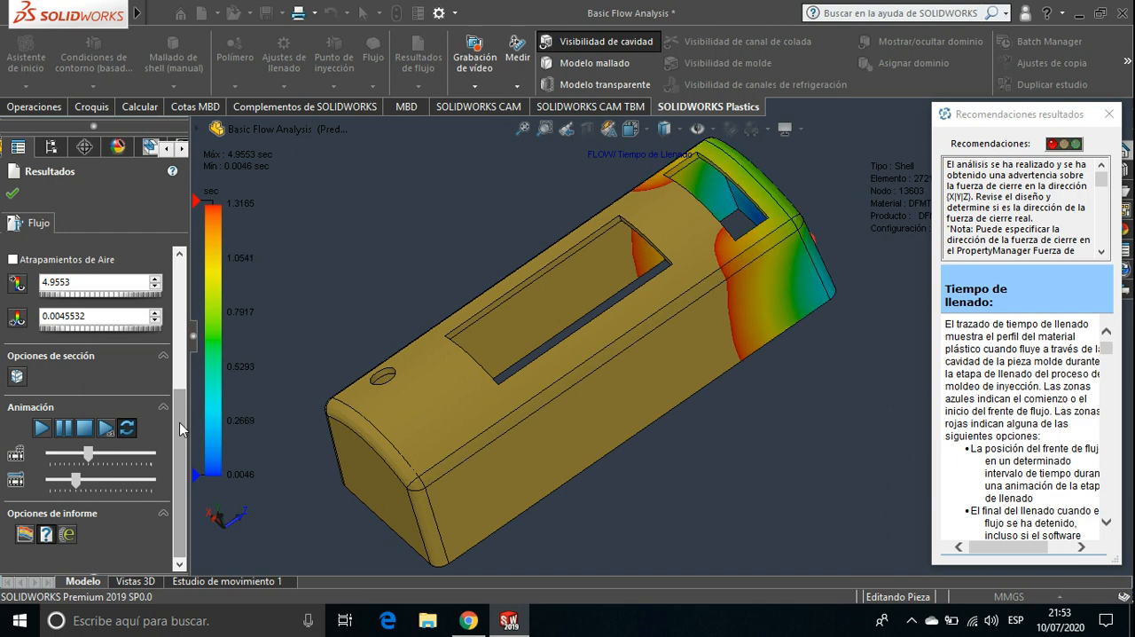
# Stop the slowed fill-time animation and return to the list of available flow results
pyautogui.moveTo(180, 428); pyautogui.dragTo(191, 293)
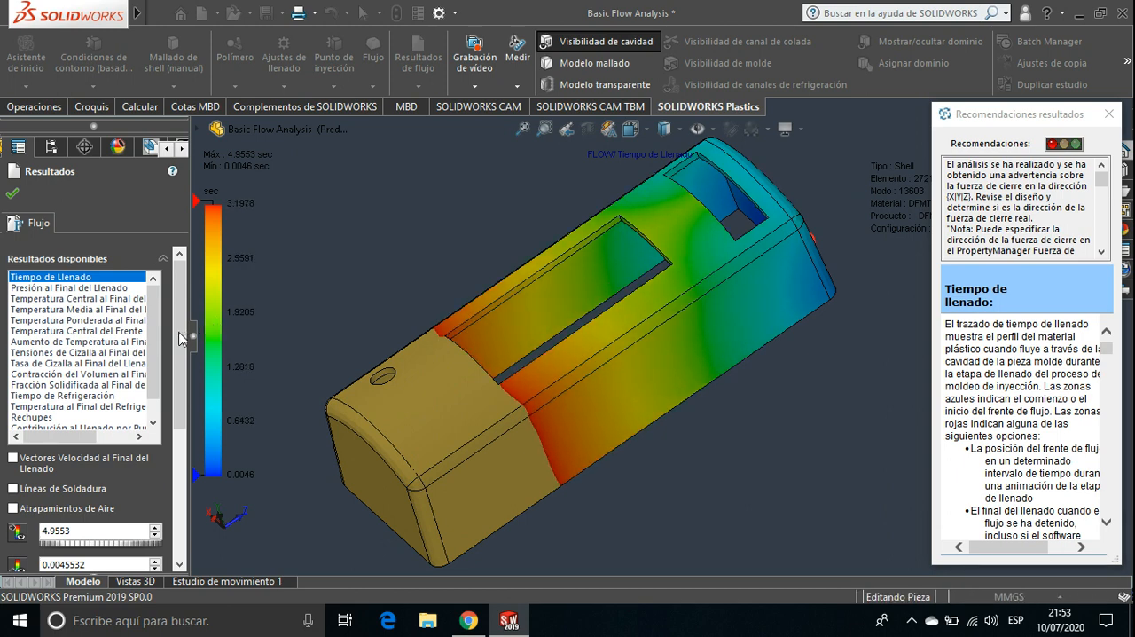
pyautogui.scroll(-3, 151, 488)
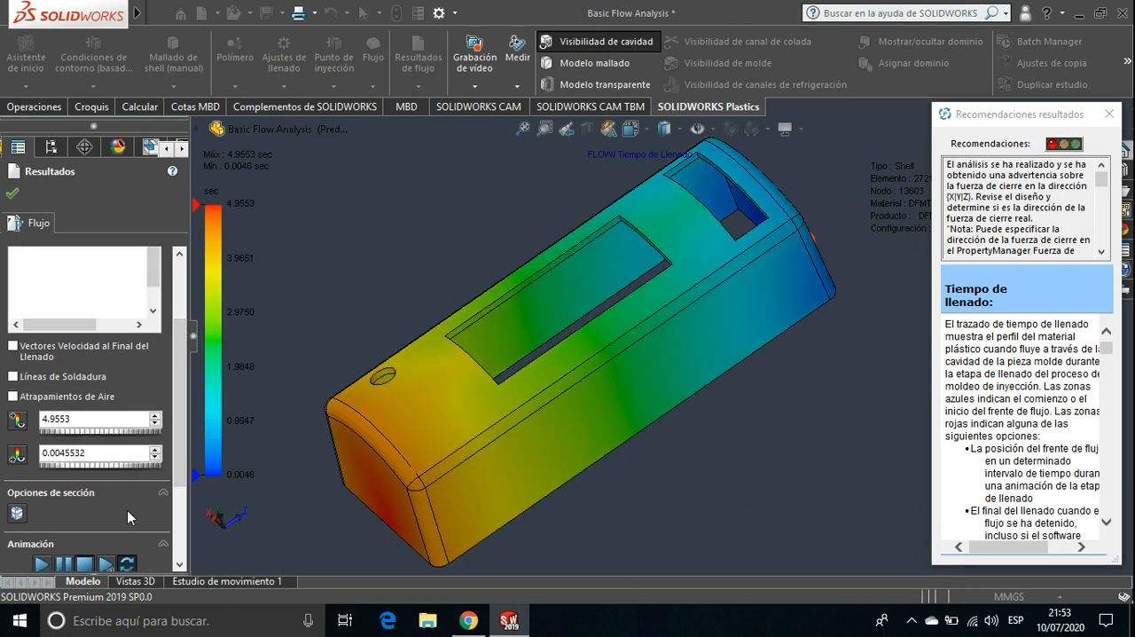
pyautogui.moveTo(180, 441); pyautogui.dragTo(188, 344)
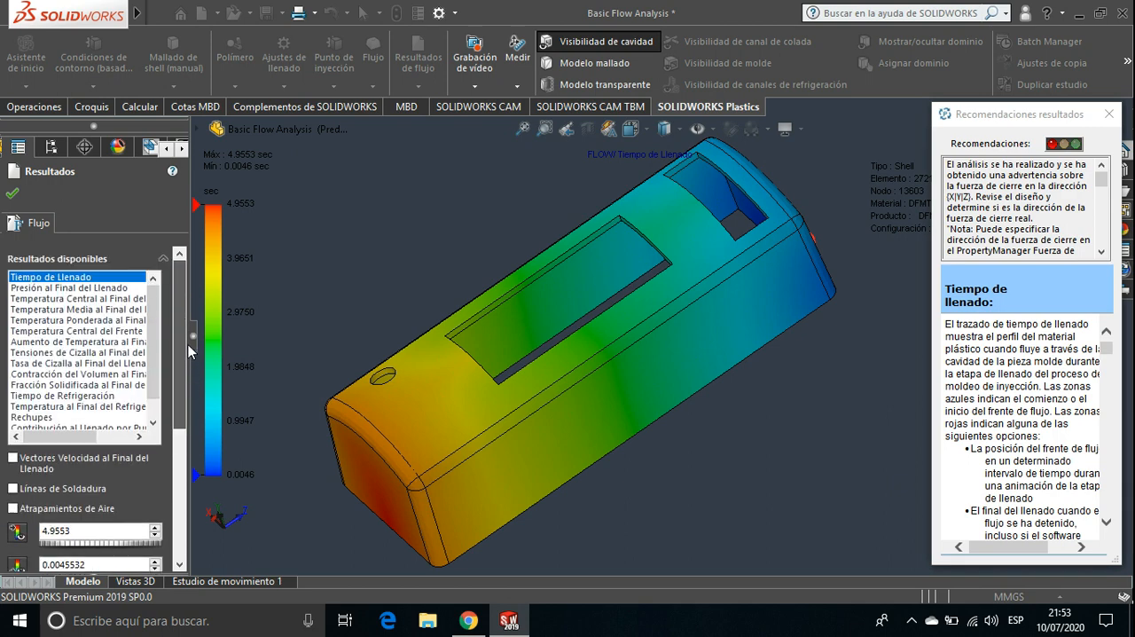
# Display the Presión al Final del Llenado and Temperatura Central al Final del Llenado results on the housing
pyautogui.click(63, 288)
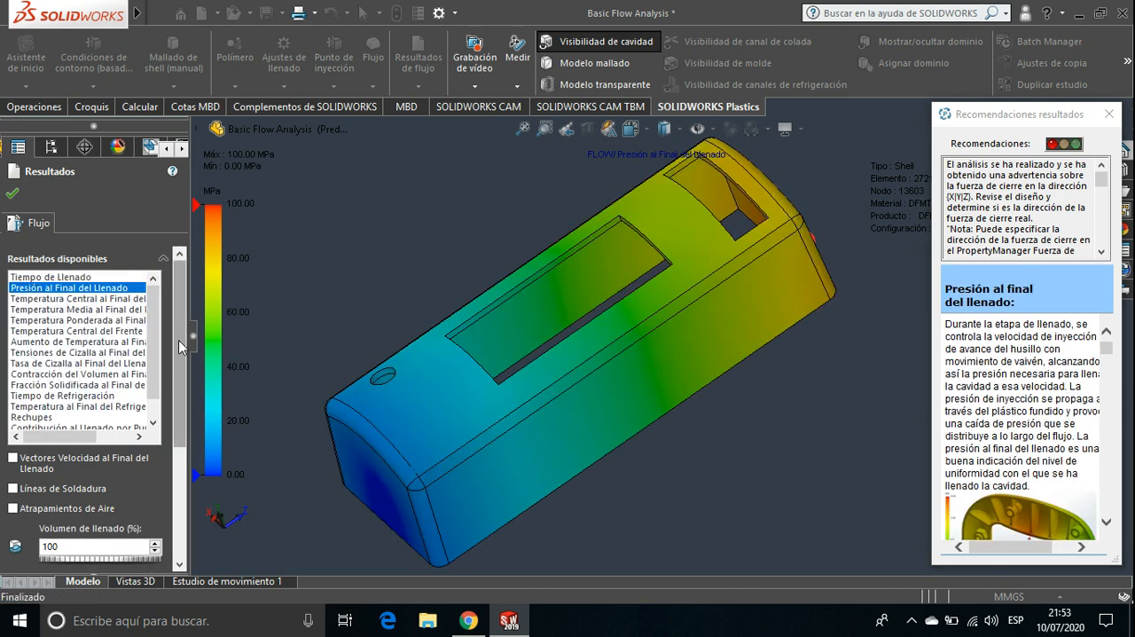
pyautogui.moveTo(178, 345)
pyautogui.mouseDown()
pyautogui.moveTo(178, 481)
pyautogui.moveTo(178, 348)
pyautogui.mouseUp()
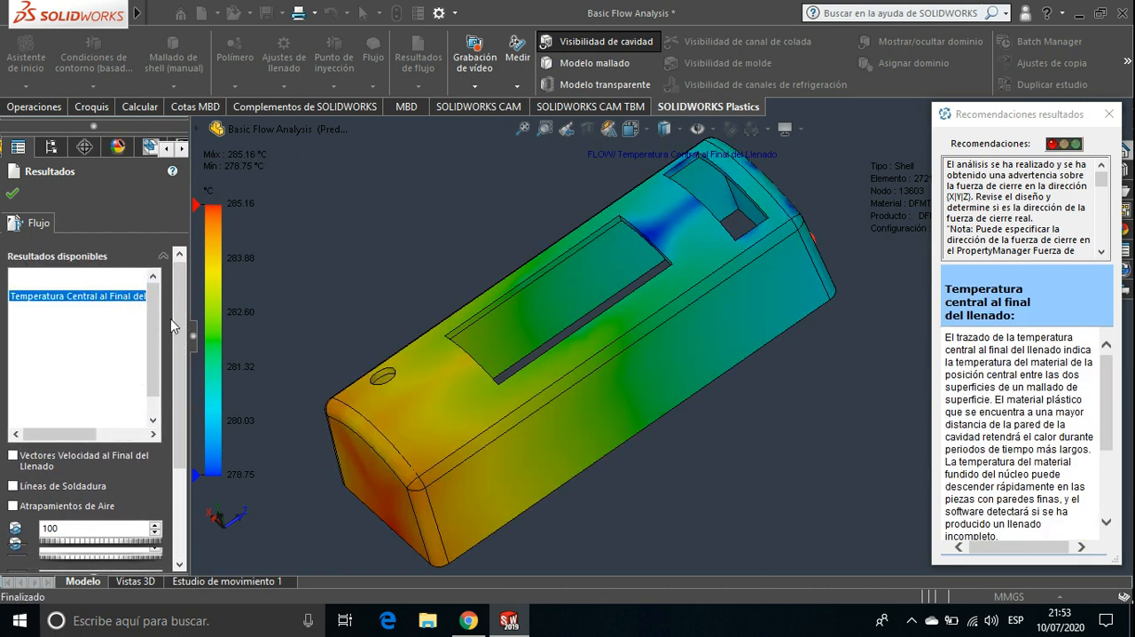
pyautogui.moveTo(179, 335)
pyautogui.mouseDown()
pyautogui.moveTo(187, 429)
pyautogui.moveTo(182, 326)
pyautogui.mouseUp()
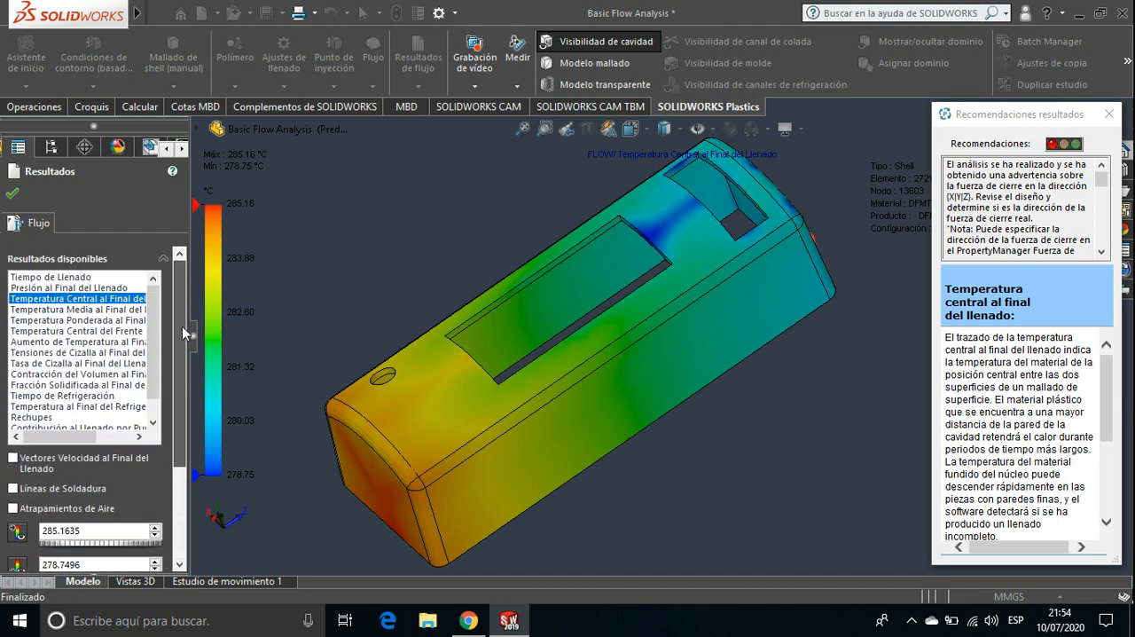
# Show the Tiempo de Llenado result again and switch to the Temperatura Ponderada al Final del Llenado result
pyautogui.click(92, 278)
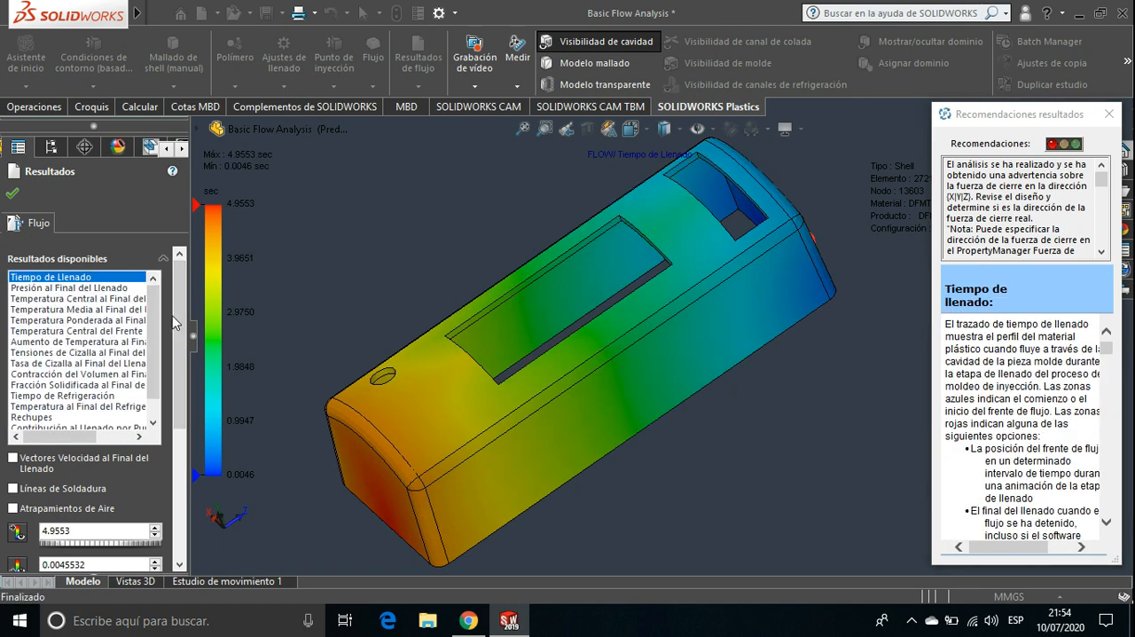
pyautogui.moveTo(176, 336)
pyautogui.mouseDown()
pyautogui.moveTo(179, 398)
pyautogui.moveTo(175, 322)
pyautogui.mouseUp()
pyautogui.click(99, 320)
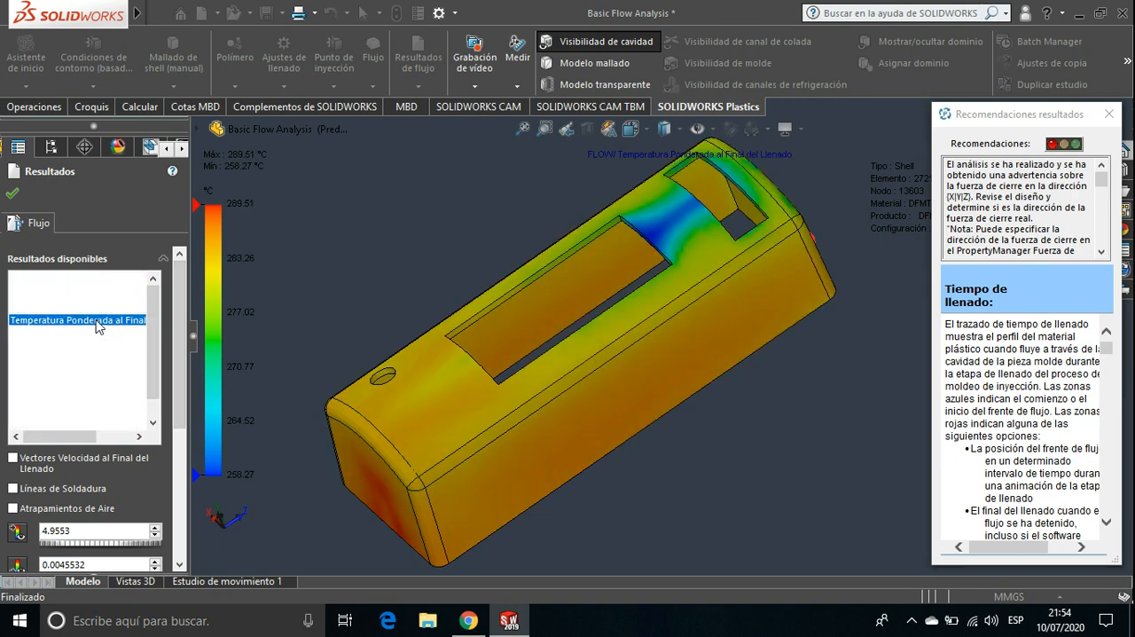
pyautogui.moveTo(179, 335)
pyautogui.mouseDown()
pyautogui.moveTo(185, 441)
pyautogui.moveTo(179, 347)
pyautogui.mouseUp()
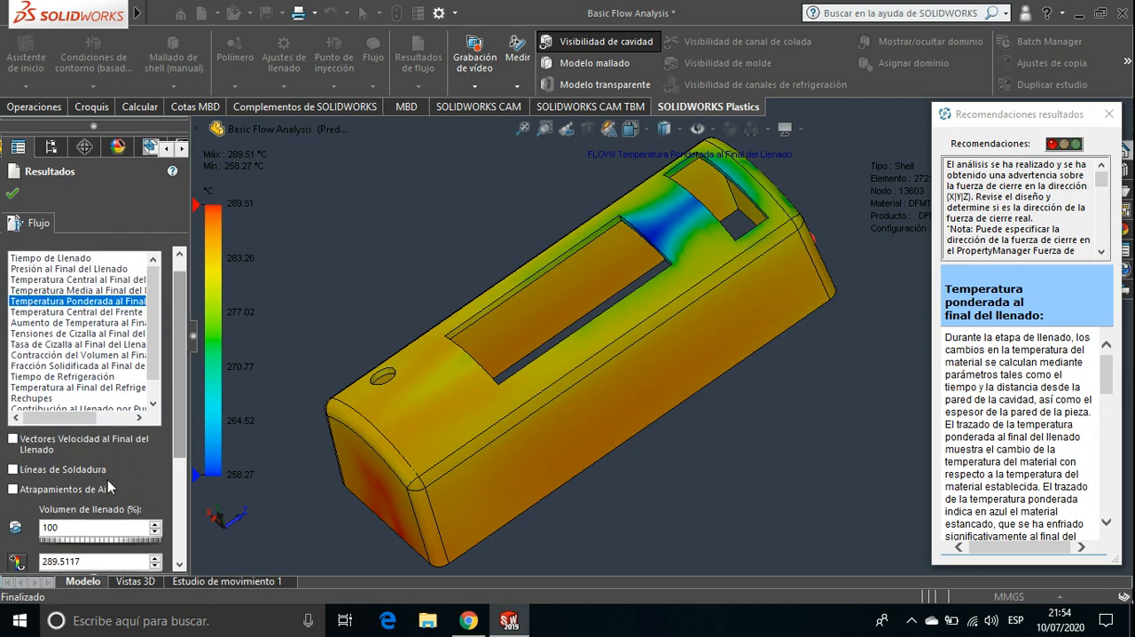